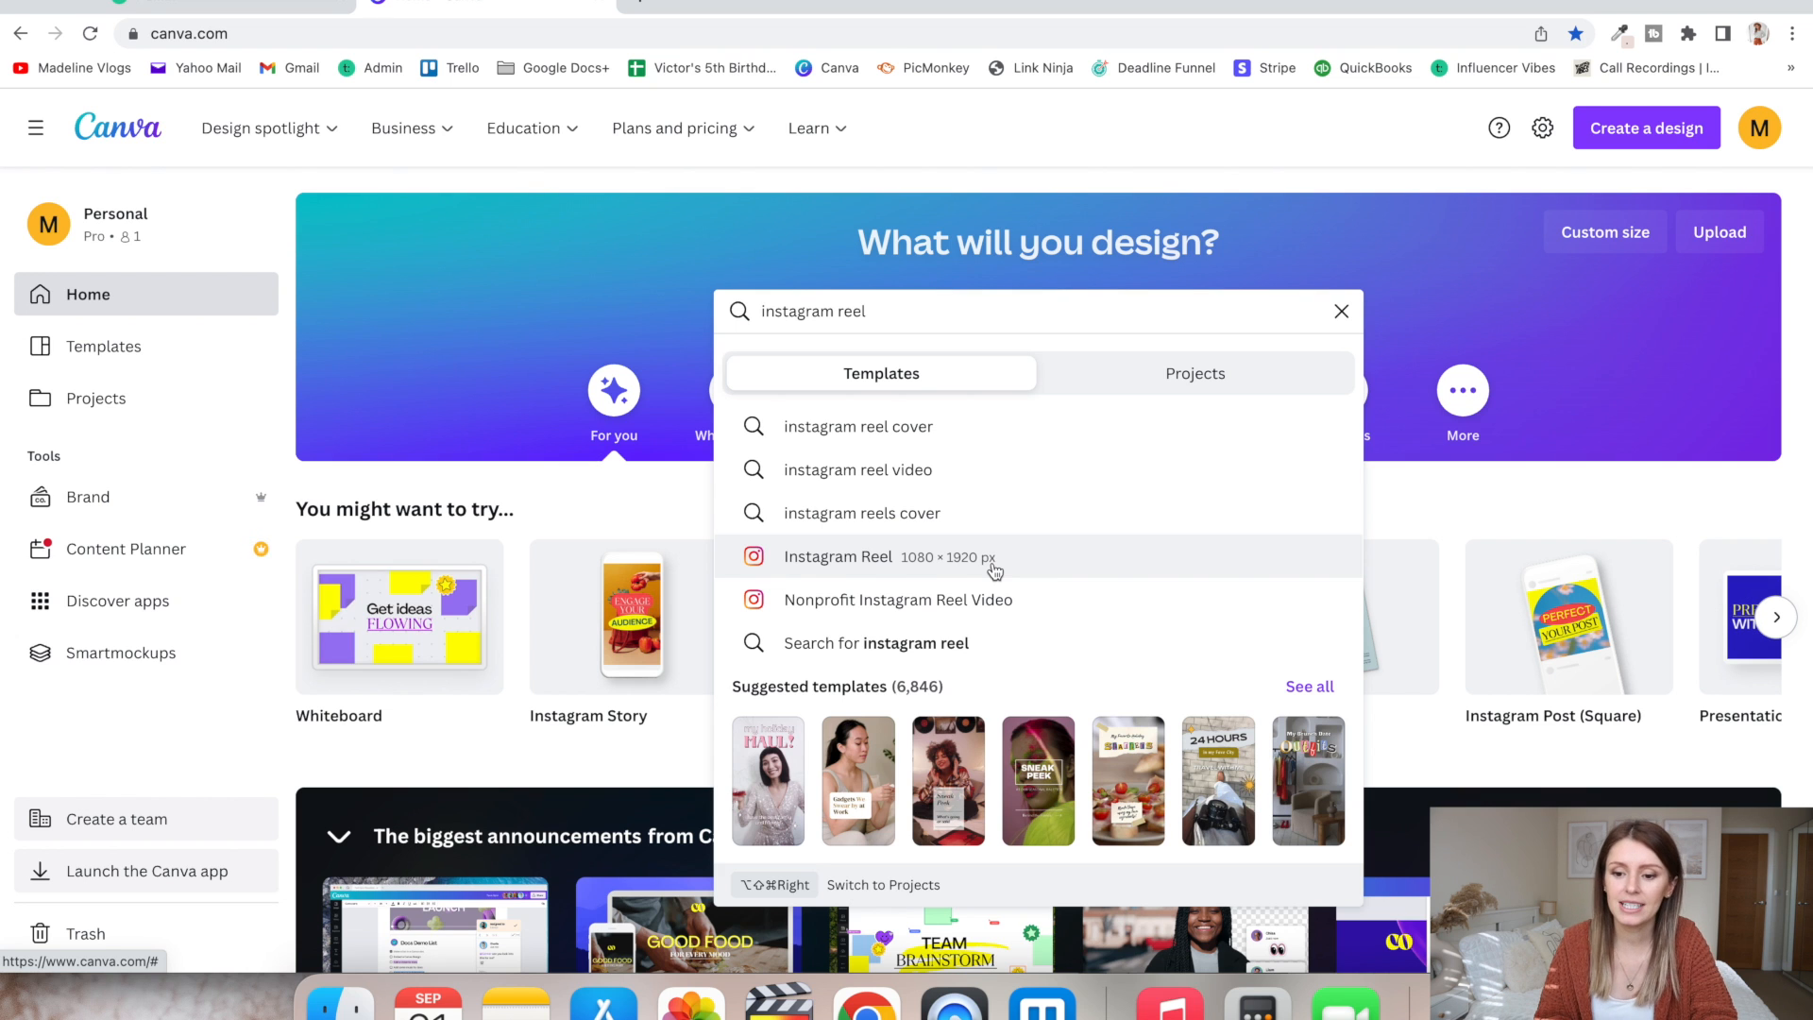
- Browse the Instagram Reel (1080 × 1920 px) templates and create a blank Instagram Reel
{"action": "left_click", "coordinate": [1040, 564]}
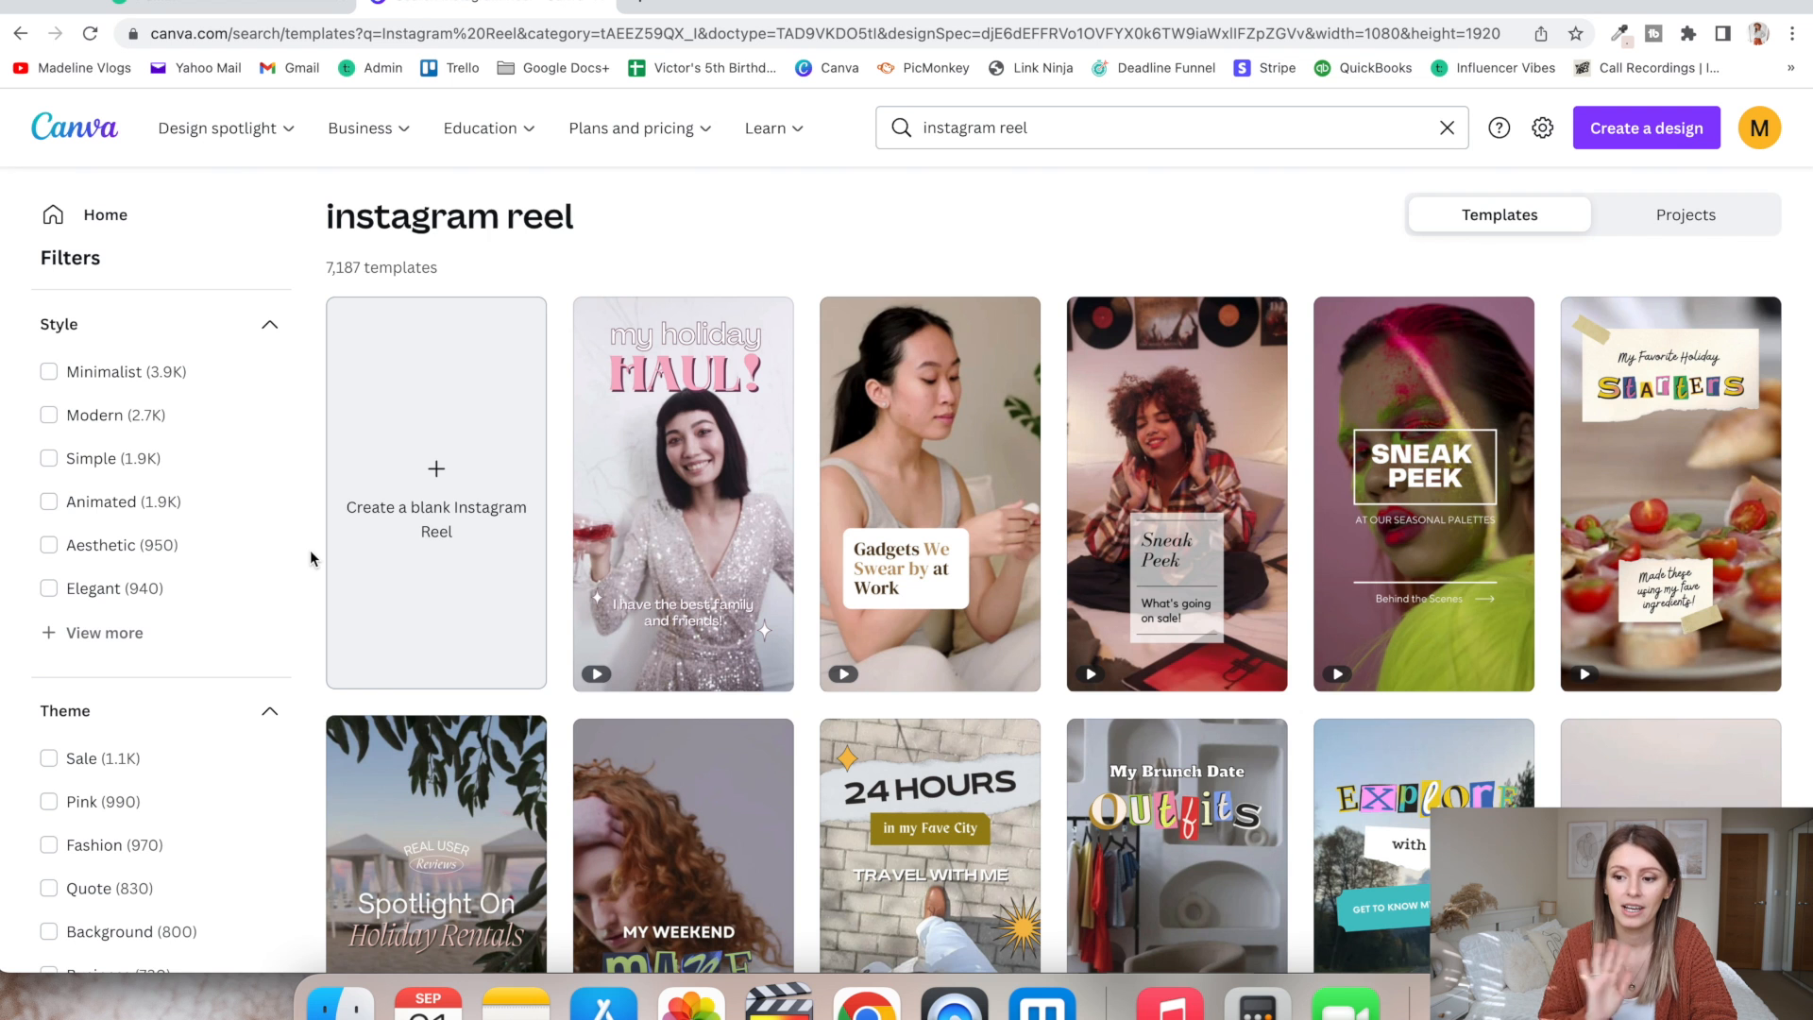
{"action": "scroll", "coordinate": [310, 558], "scroll_direction": "down", "scroll_amount": 5}
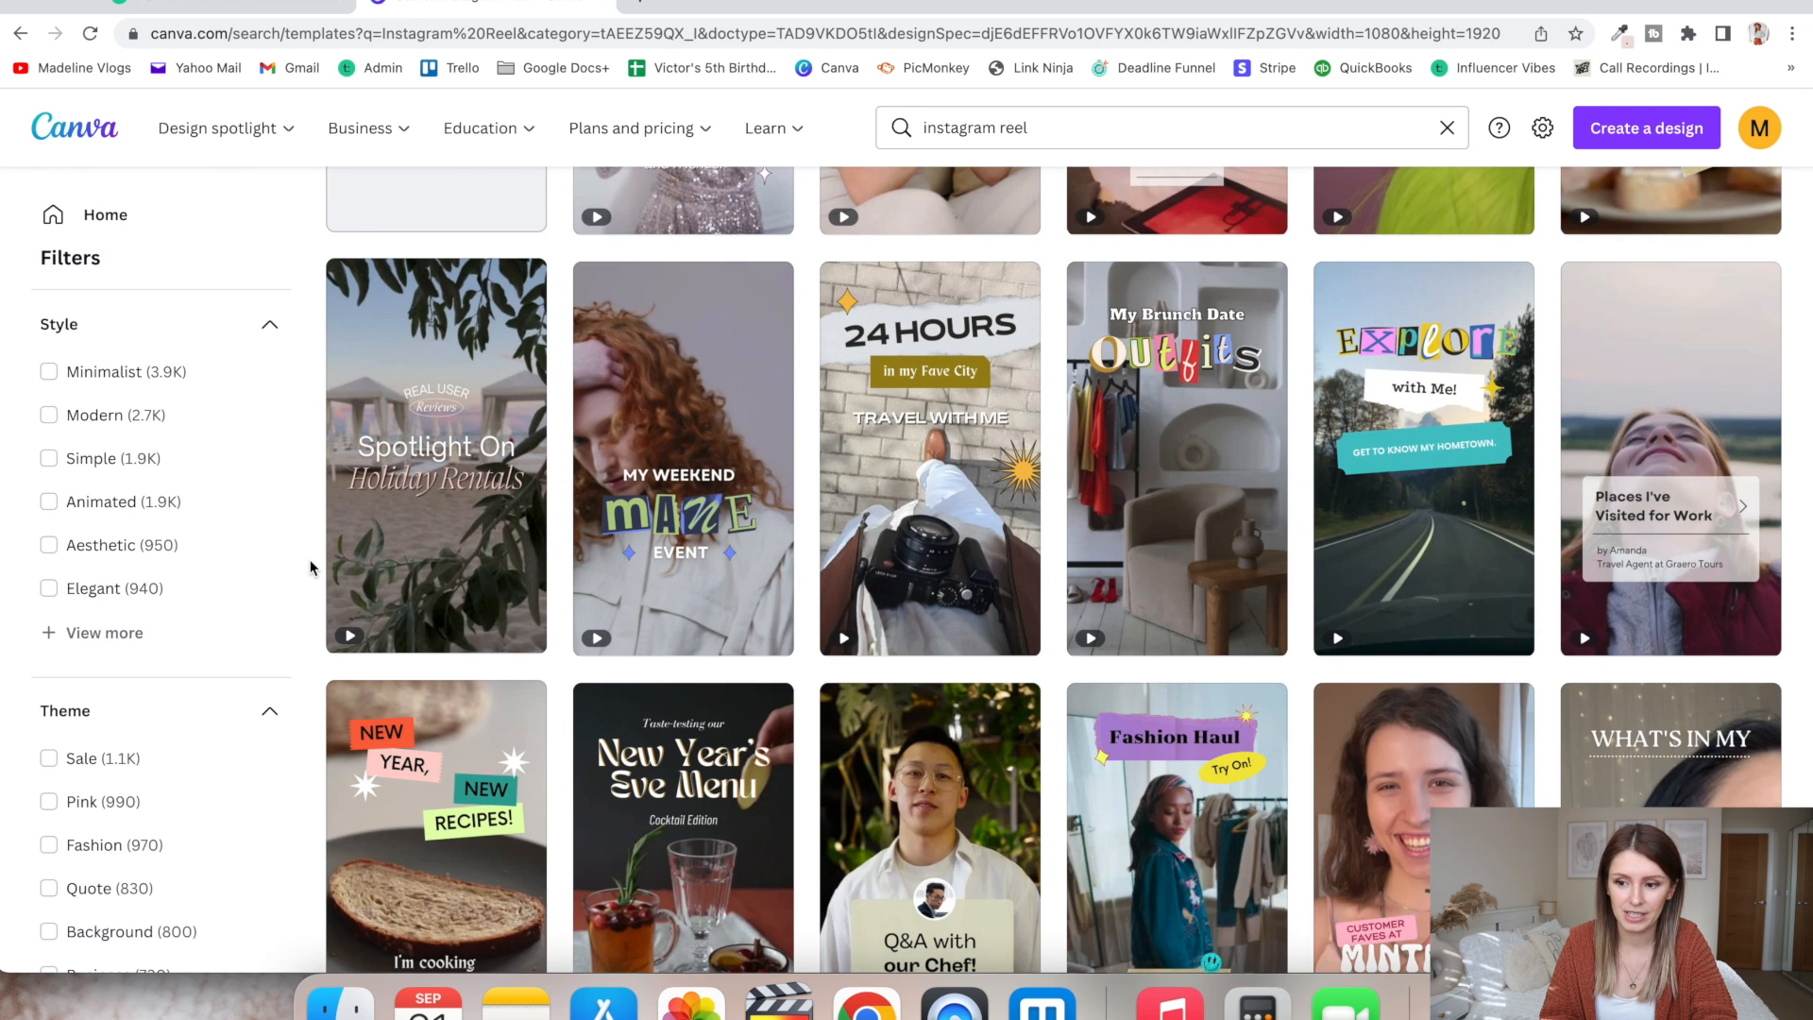
{"action": "scroll", "coordinate": [310, 567], "scroll_direction": "down", "scroll_amount": 8}
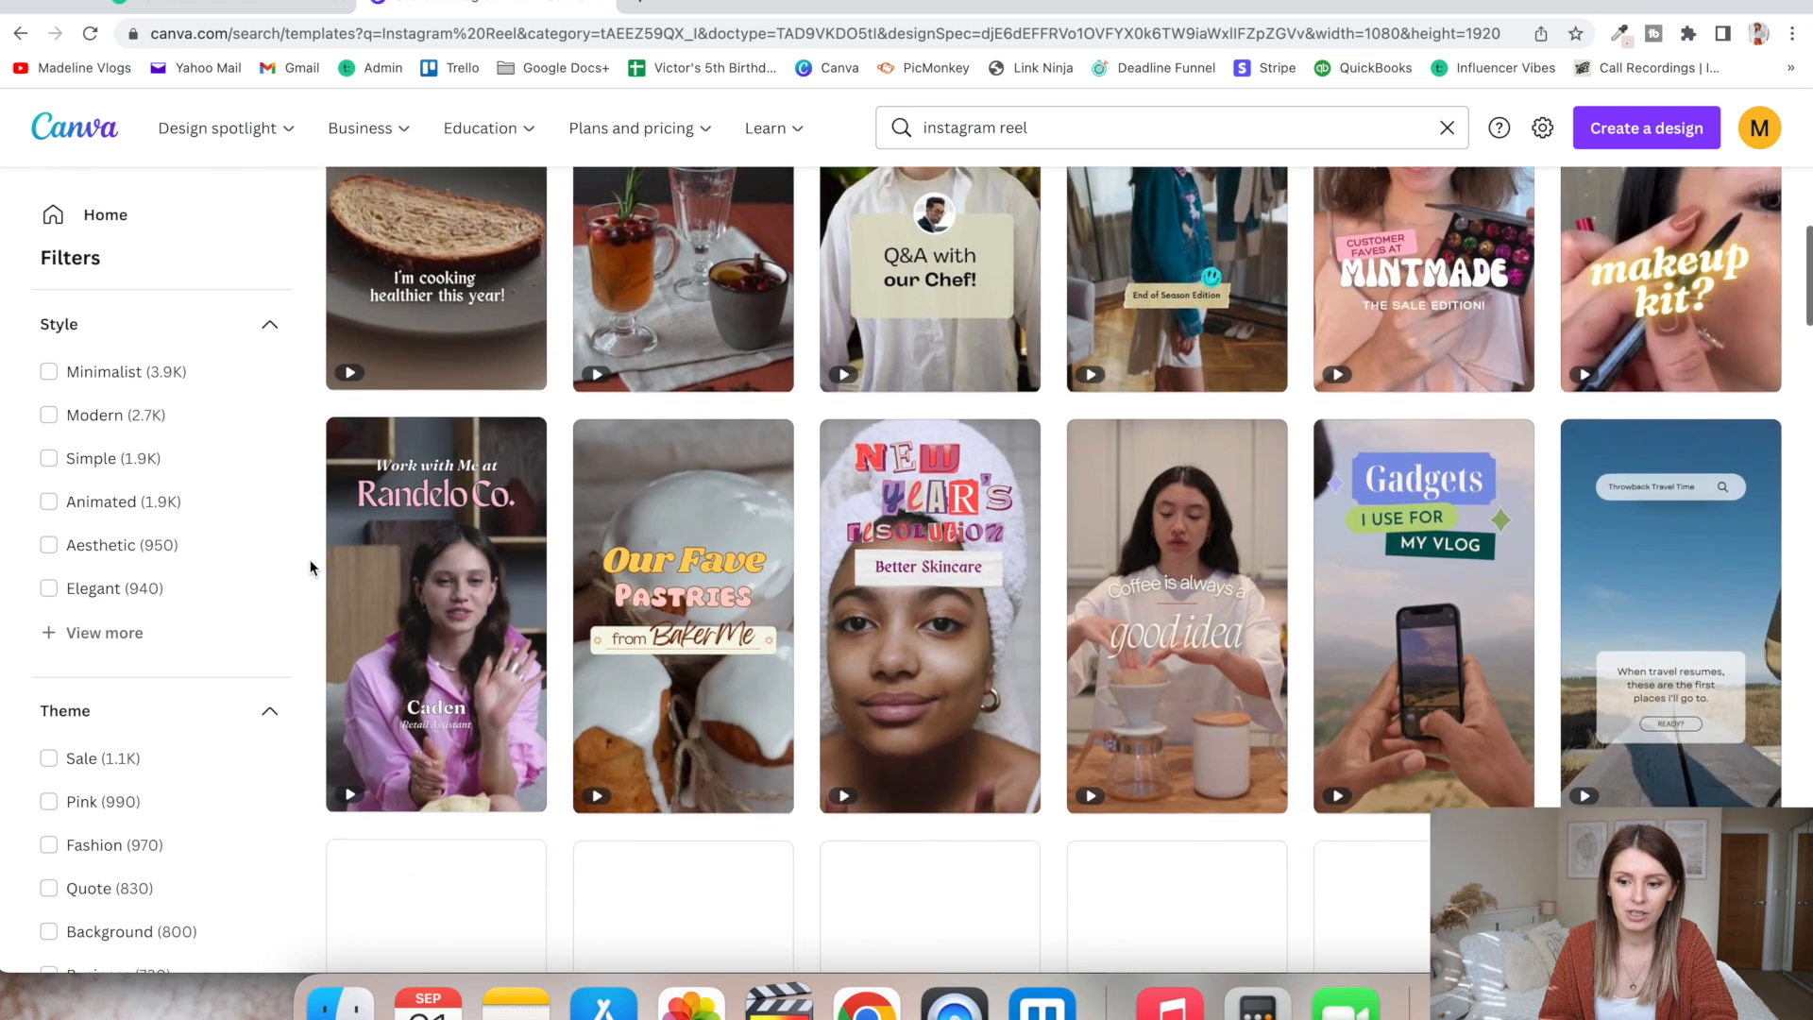
{"action": "scroll", "coordinate": [310, 568], "scroll_direction": "down", "scroll_amount": 2}
{"action": "mouse_move", "coordinate": [1712, 470]}
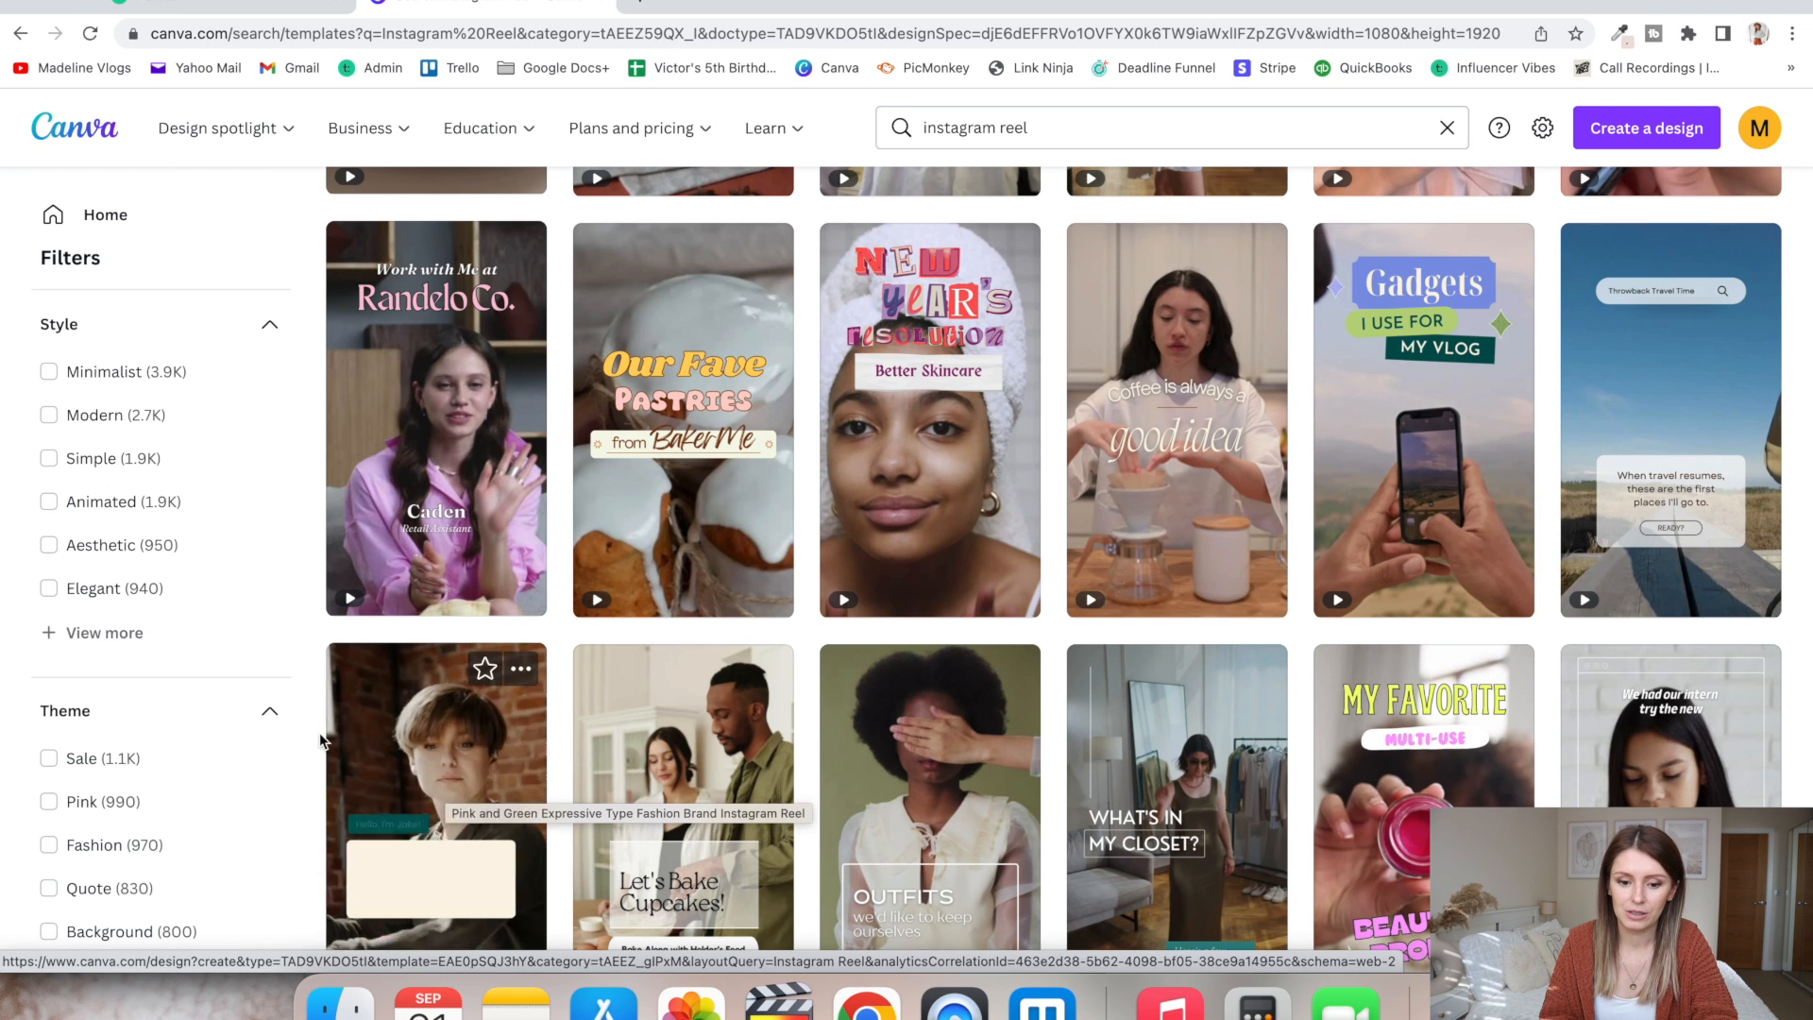
{"action": "scroll", "coordinate": [299, 727], "scroll_direction": "down", "scroll_amount": 2}
{"action": "scroll", "coordinate": [324, 718], "scroll_direction": "down", "scroll_amount": 7}
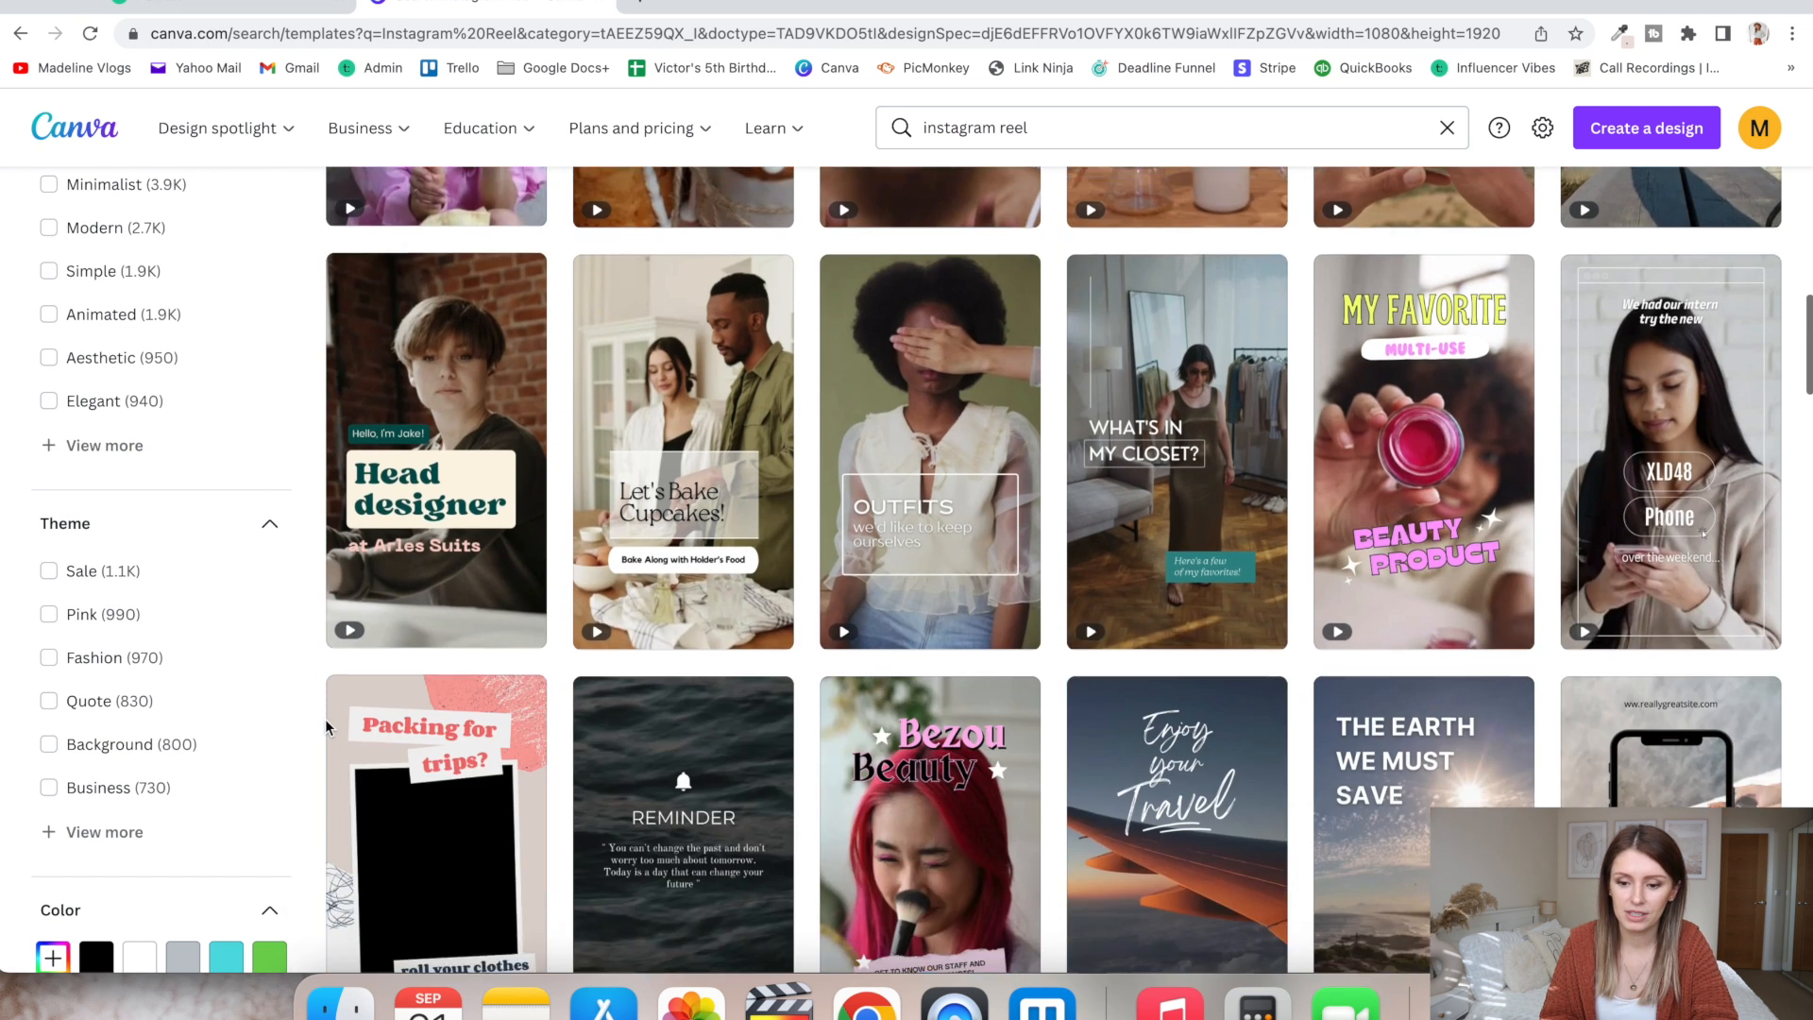
{"action": "scroll", "coordinate": [327, 698], "scroll_direction": "up", "scroll_amount": 7}
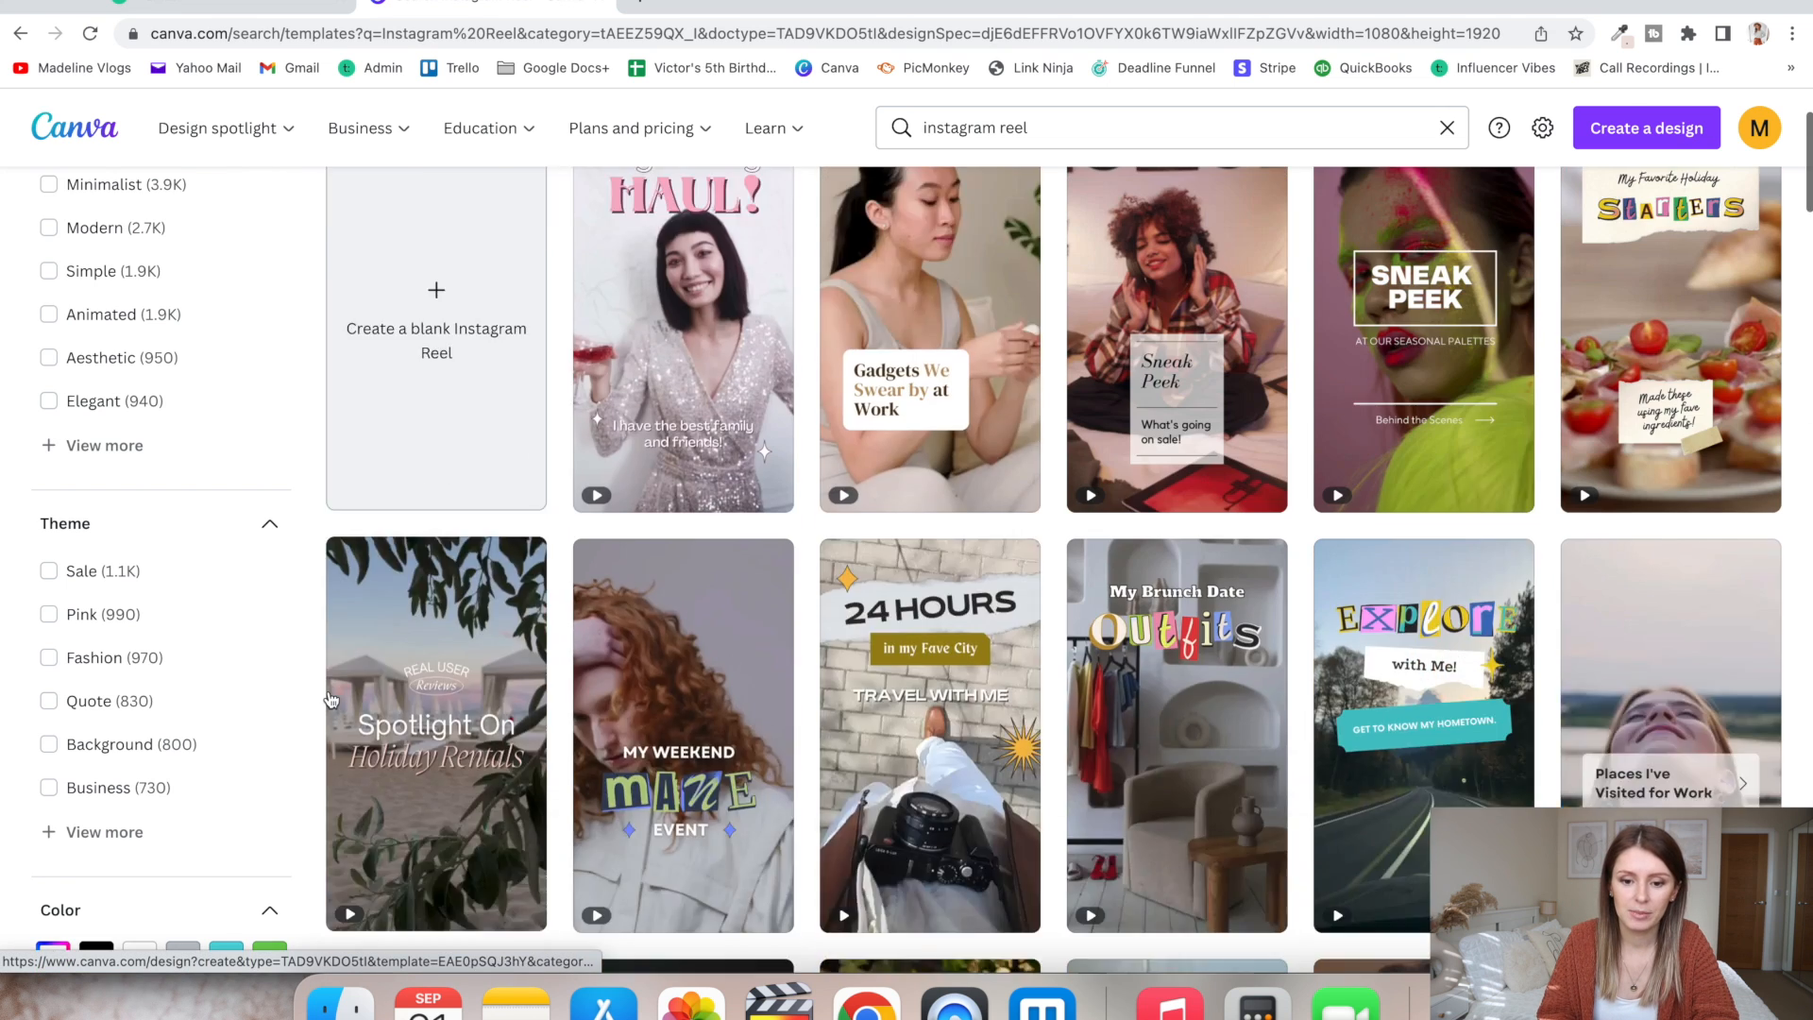
{"action": "left_click", "coordinate": [430, 485]}
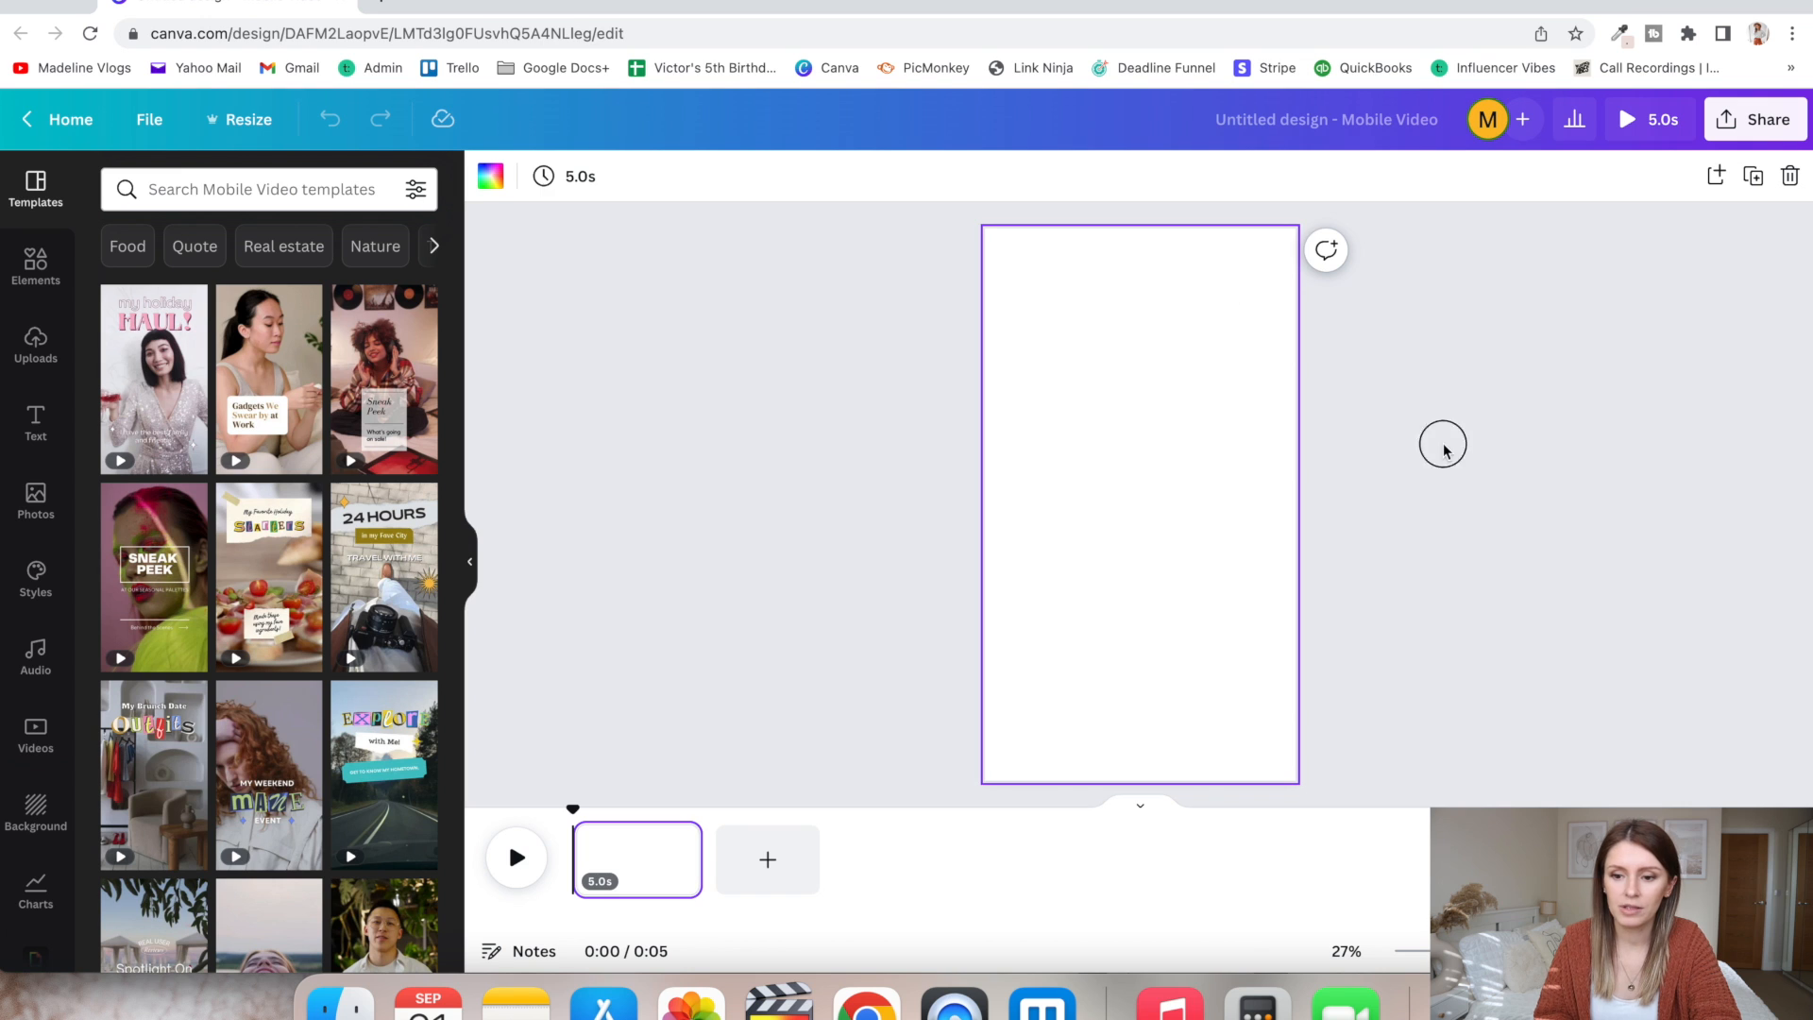
{"action": "left_click", "coordinate": [1445, 451]}
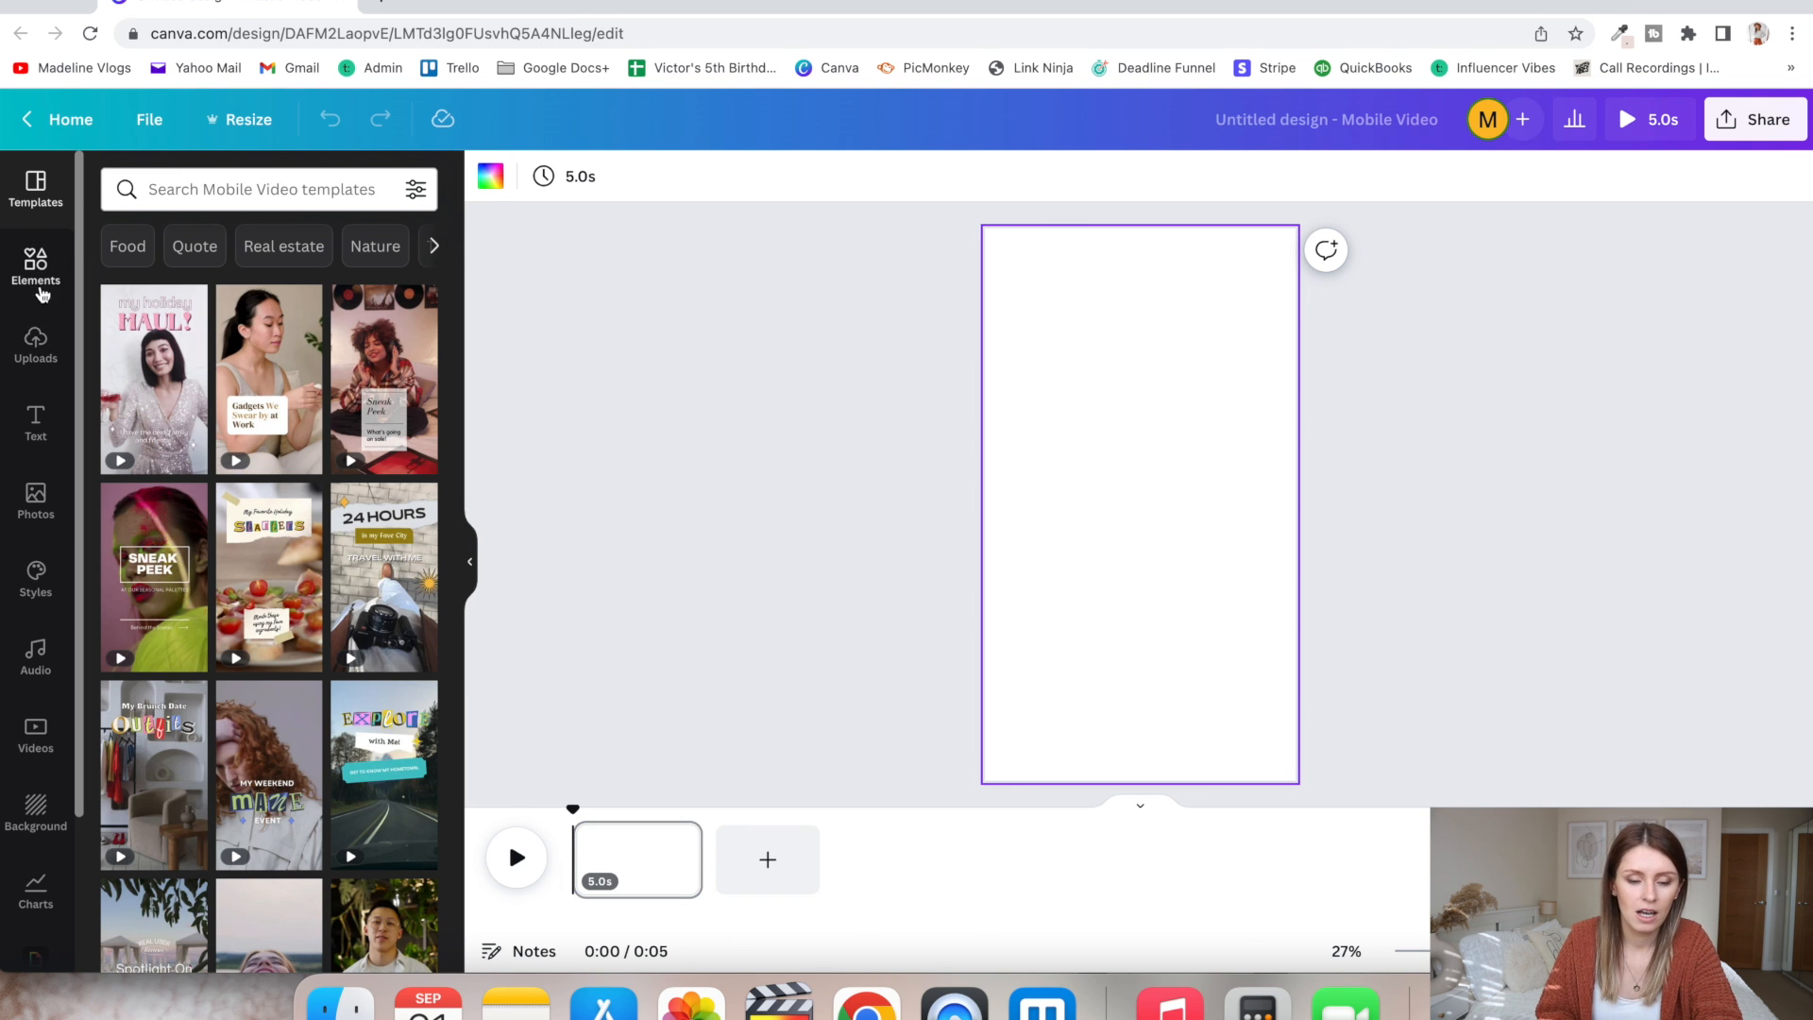
- Fill the blank page with the uploaded 4.6 s video of the woman typing on a laptop, and trim it to 2.4 s
{"action": "left_click", "coordinate": [36, 344]}
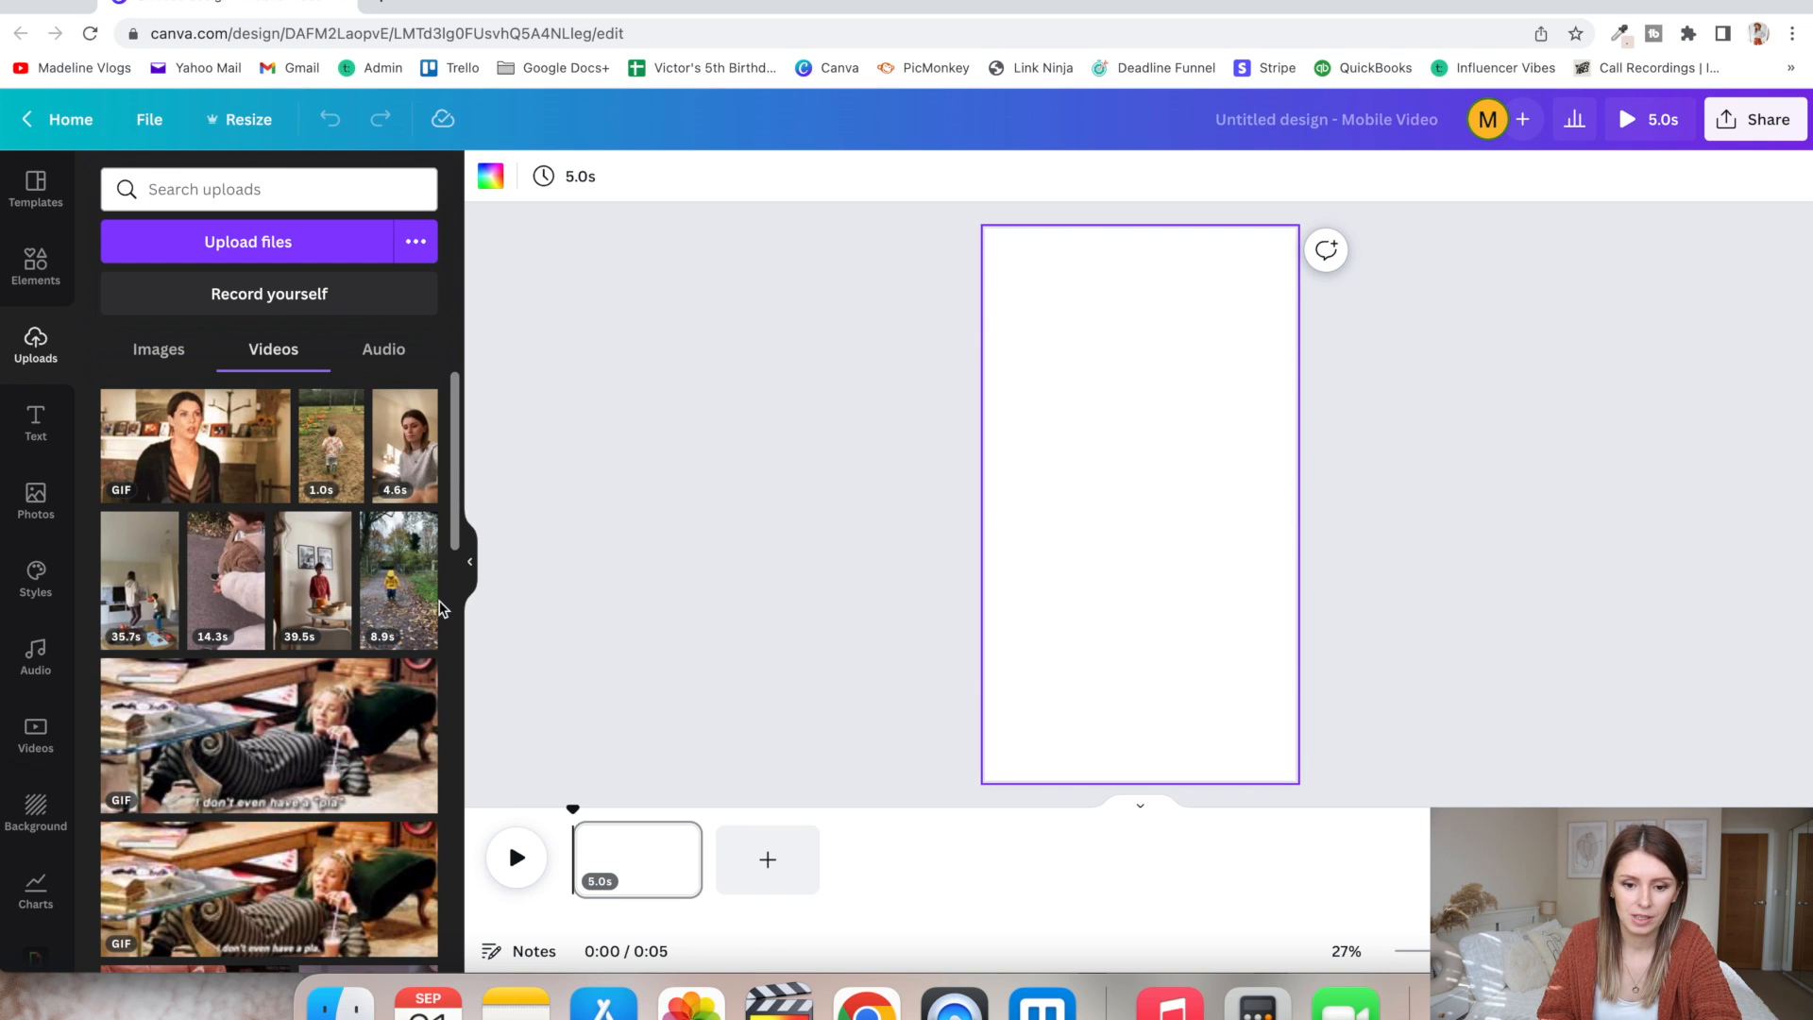
{"action": "left_click_drag", "start_coordinate": [404, 444], "coordinate": [990, 401]}
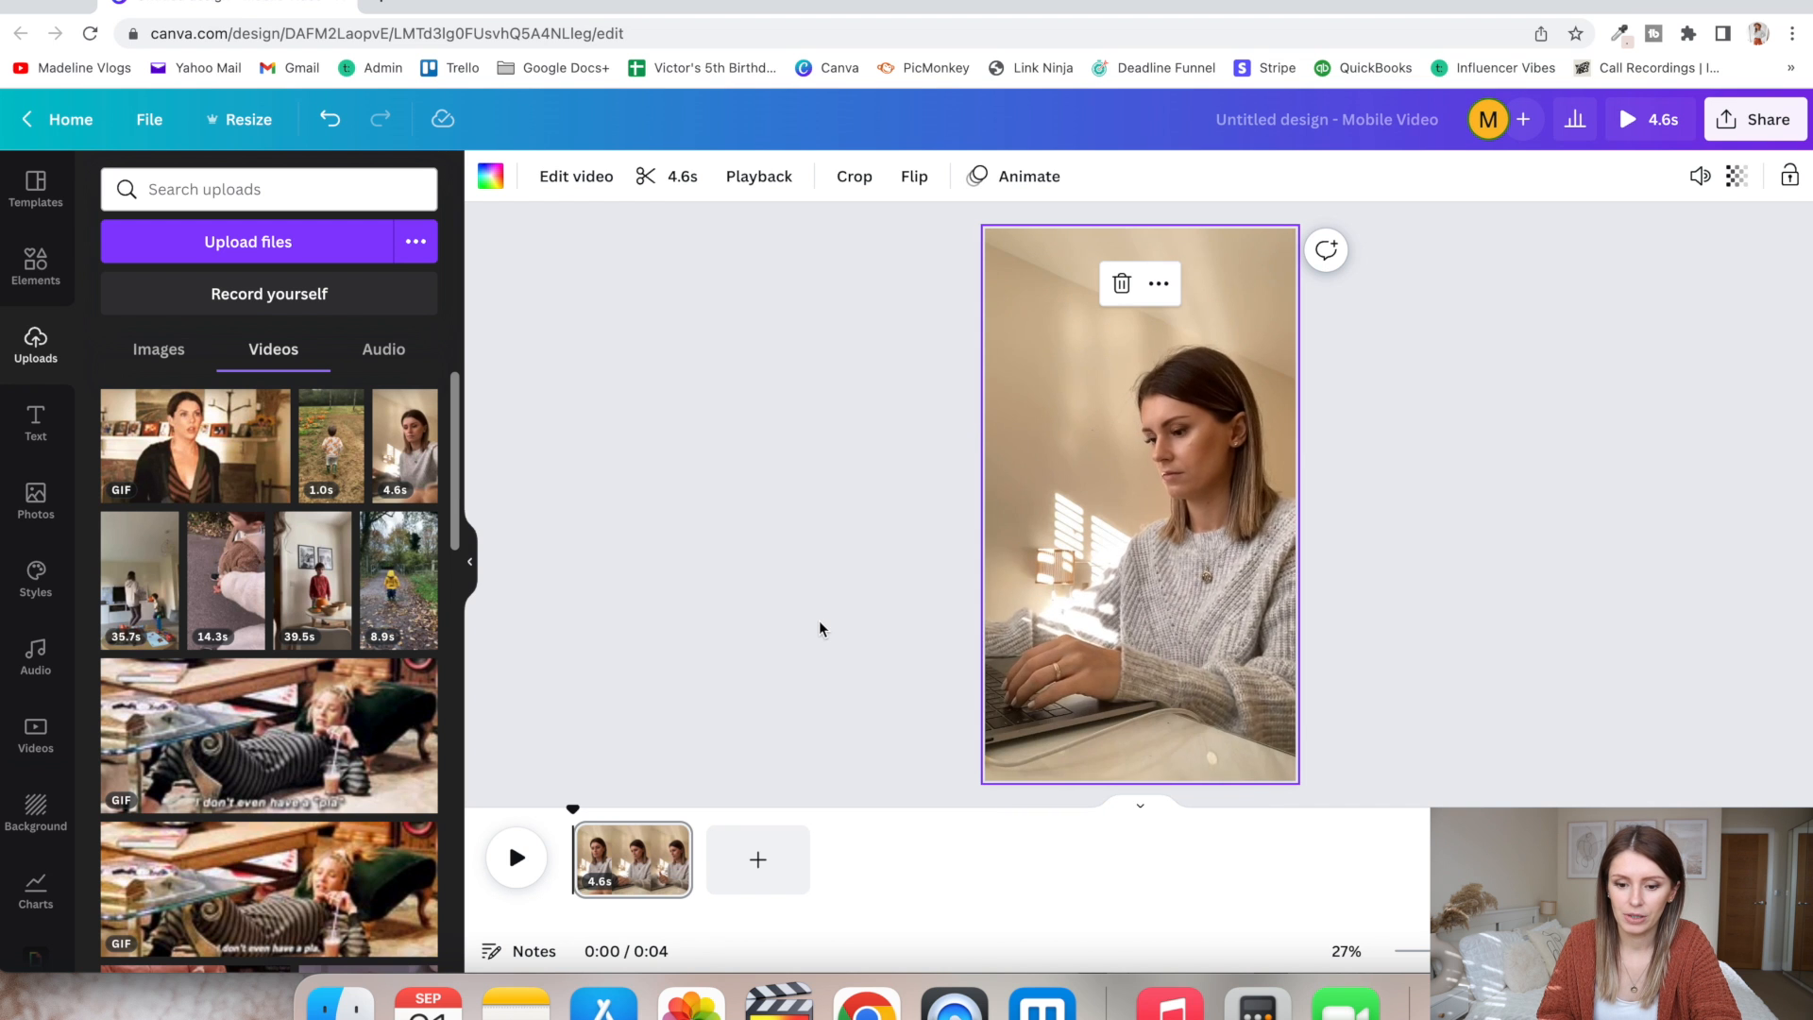
{"action": "left_click", "coordinate": [631, 878]}
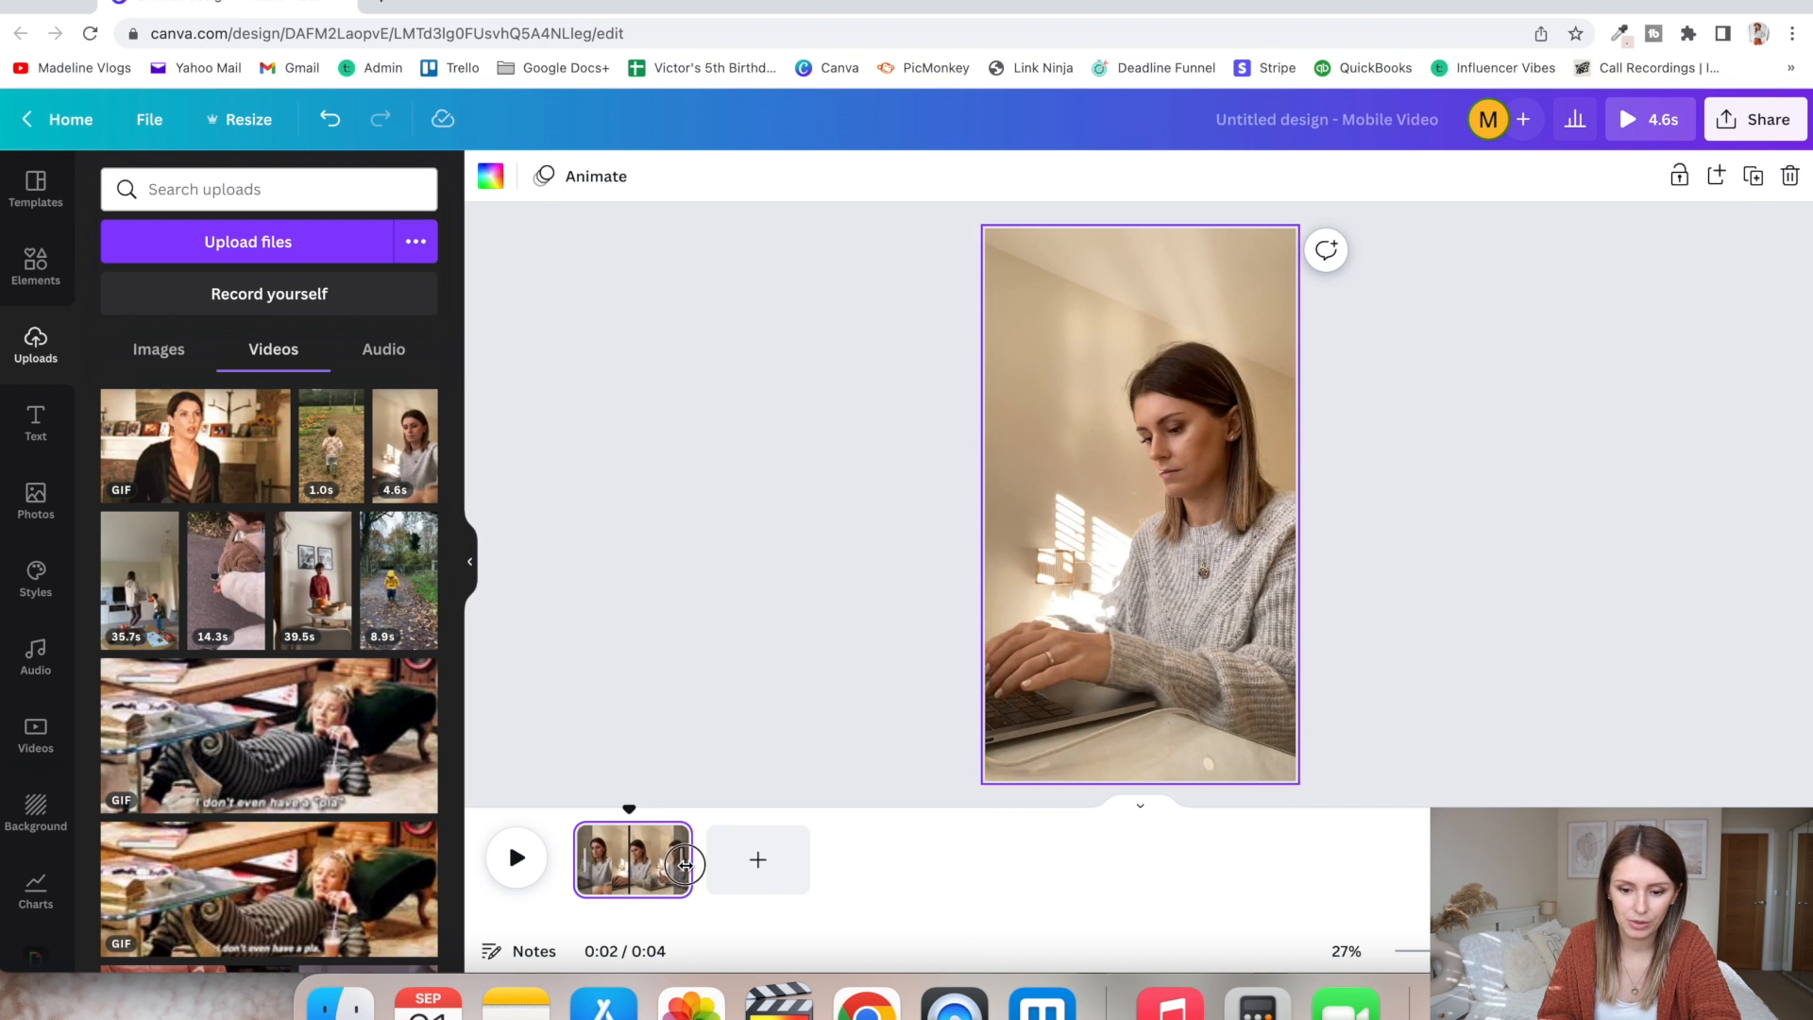
{"action": "left_click_drag", "start_coordinate": [668, 863], "coordinate": [592, 847]}
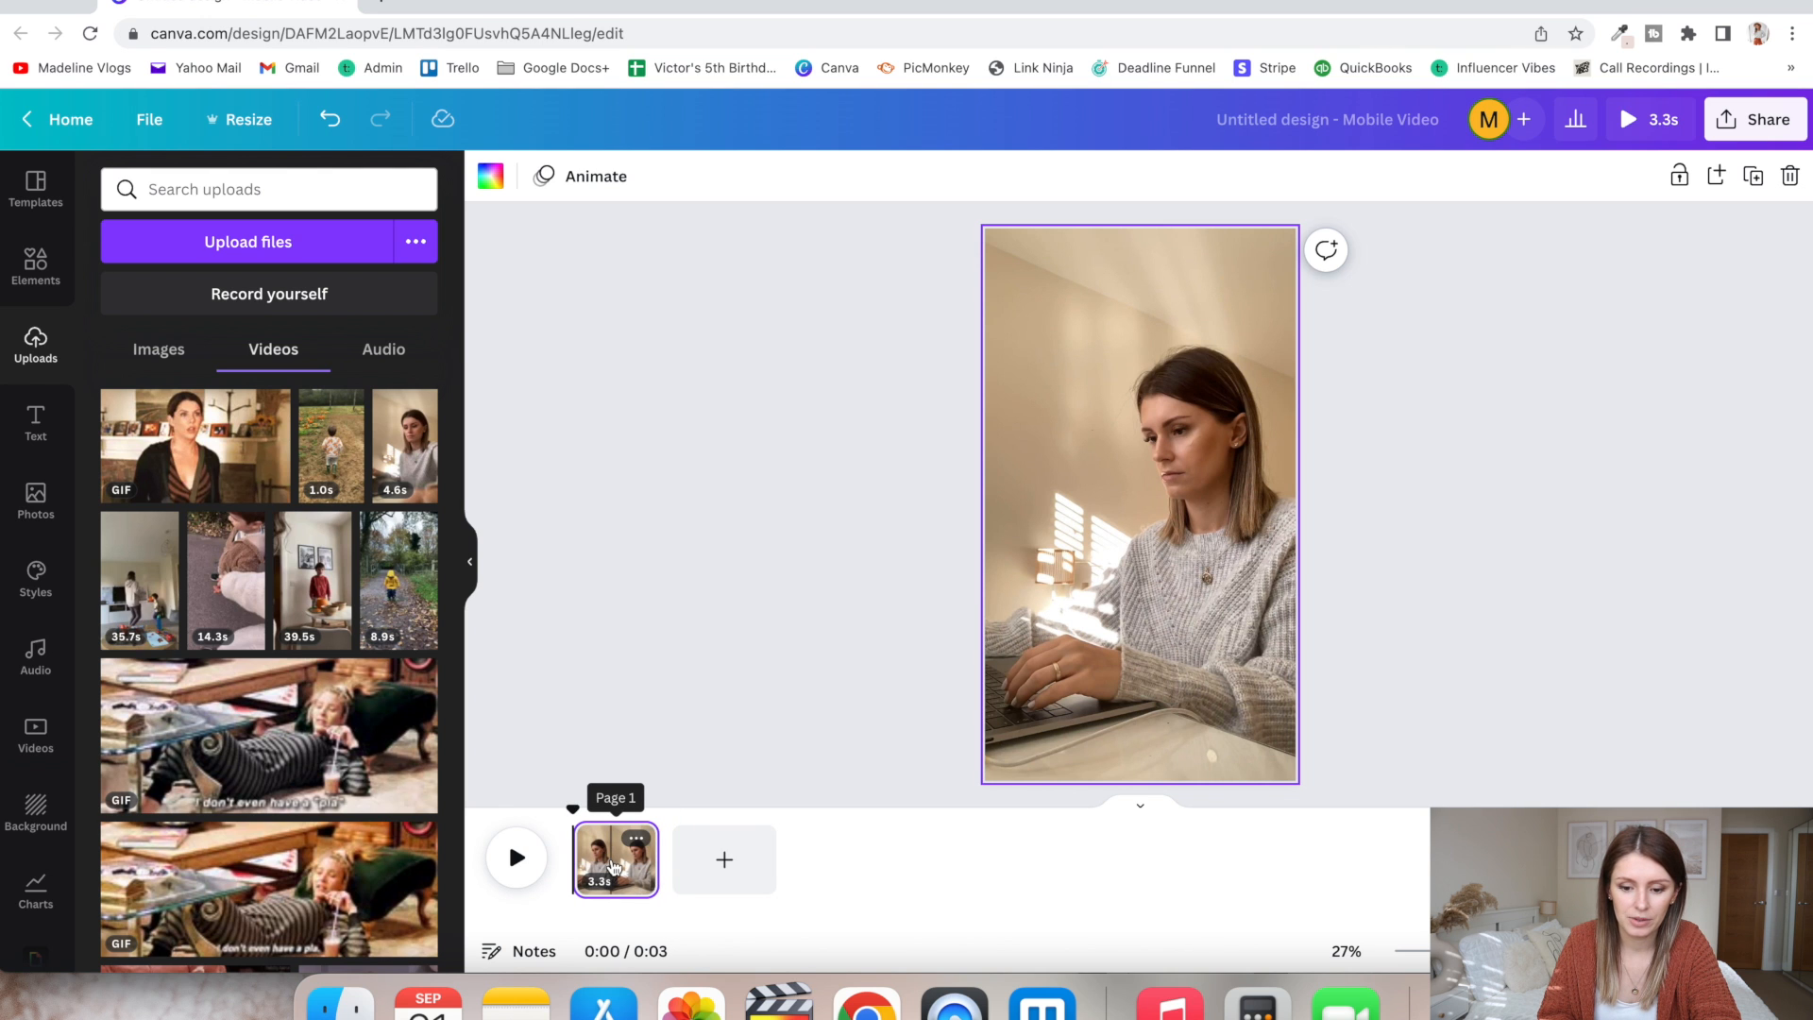
{"action": "left_click_drag", "start_coordinate": [644, 854], "coordinate": [630, 854]}
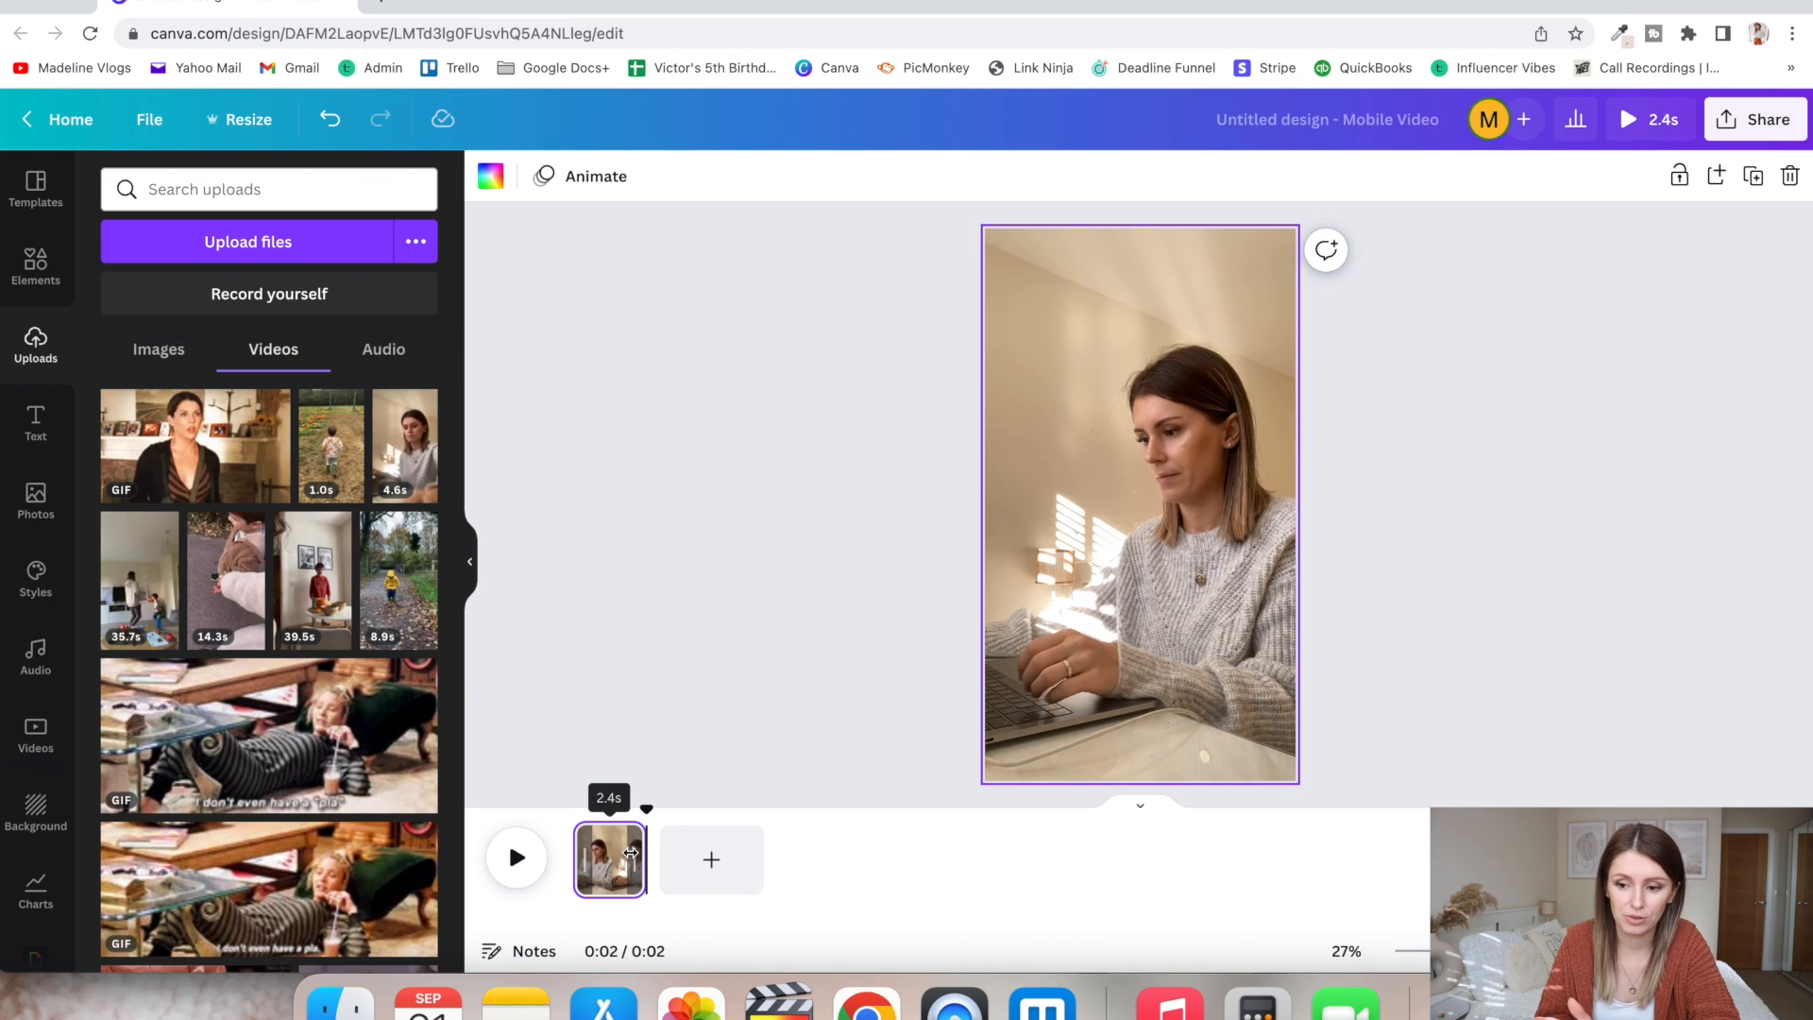
{"action": "left_click", "coordinate": [575, 857]}
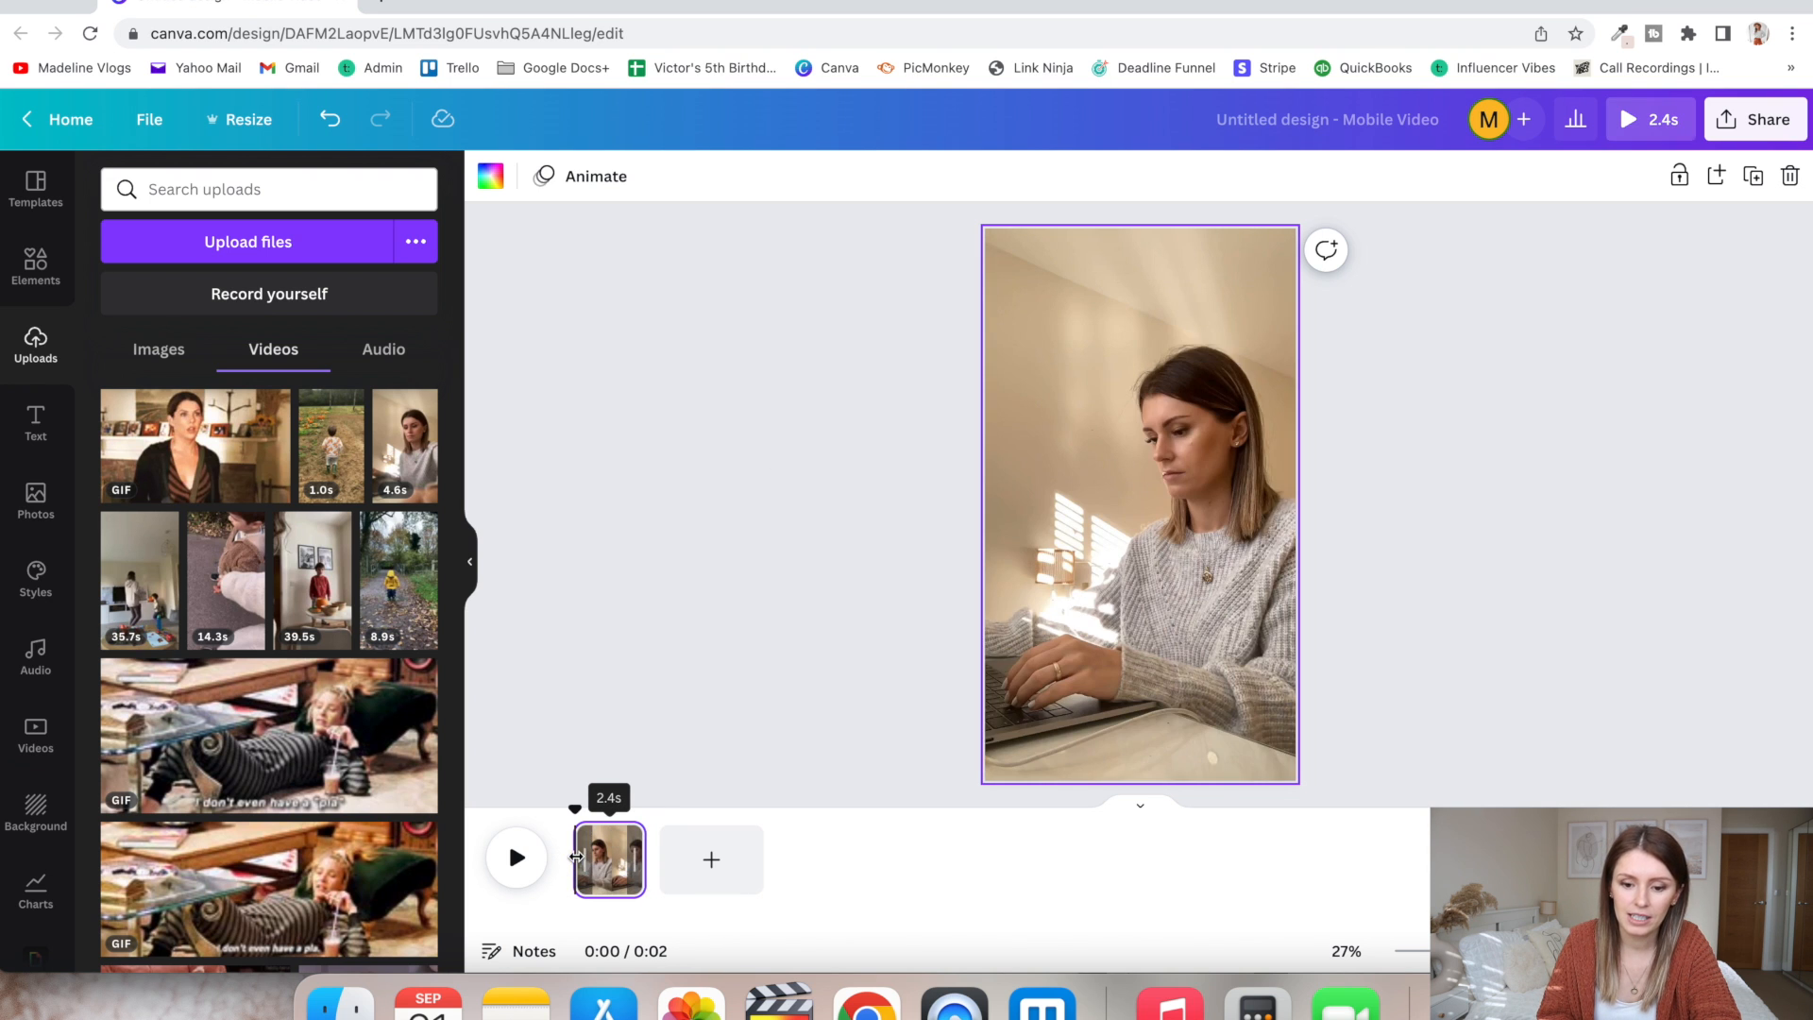
{"action": "left_click", "coordinate": [771, 460]}
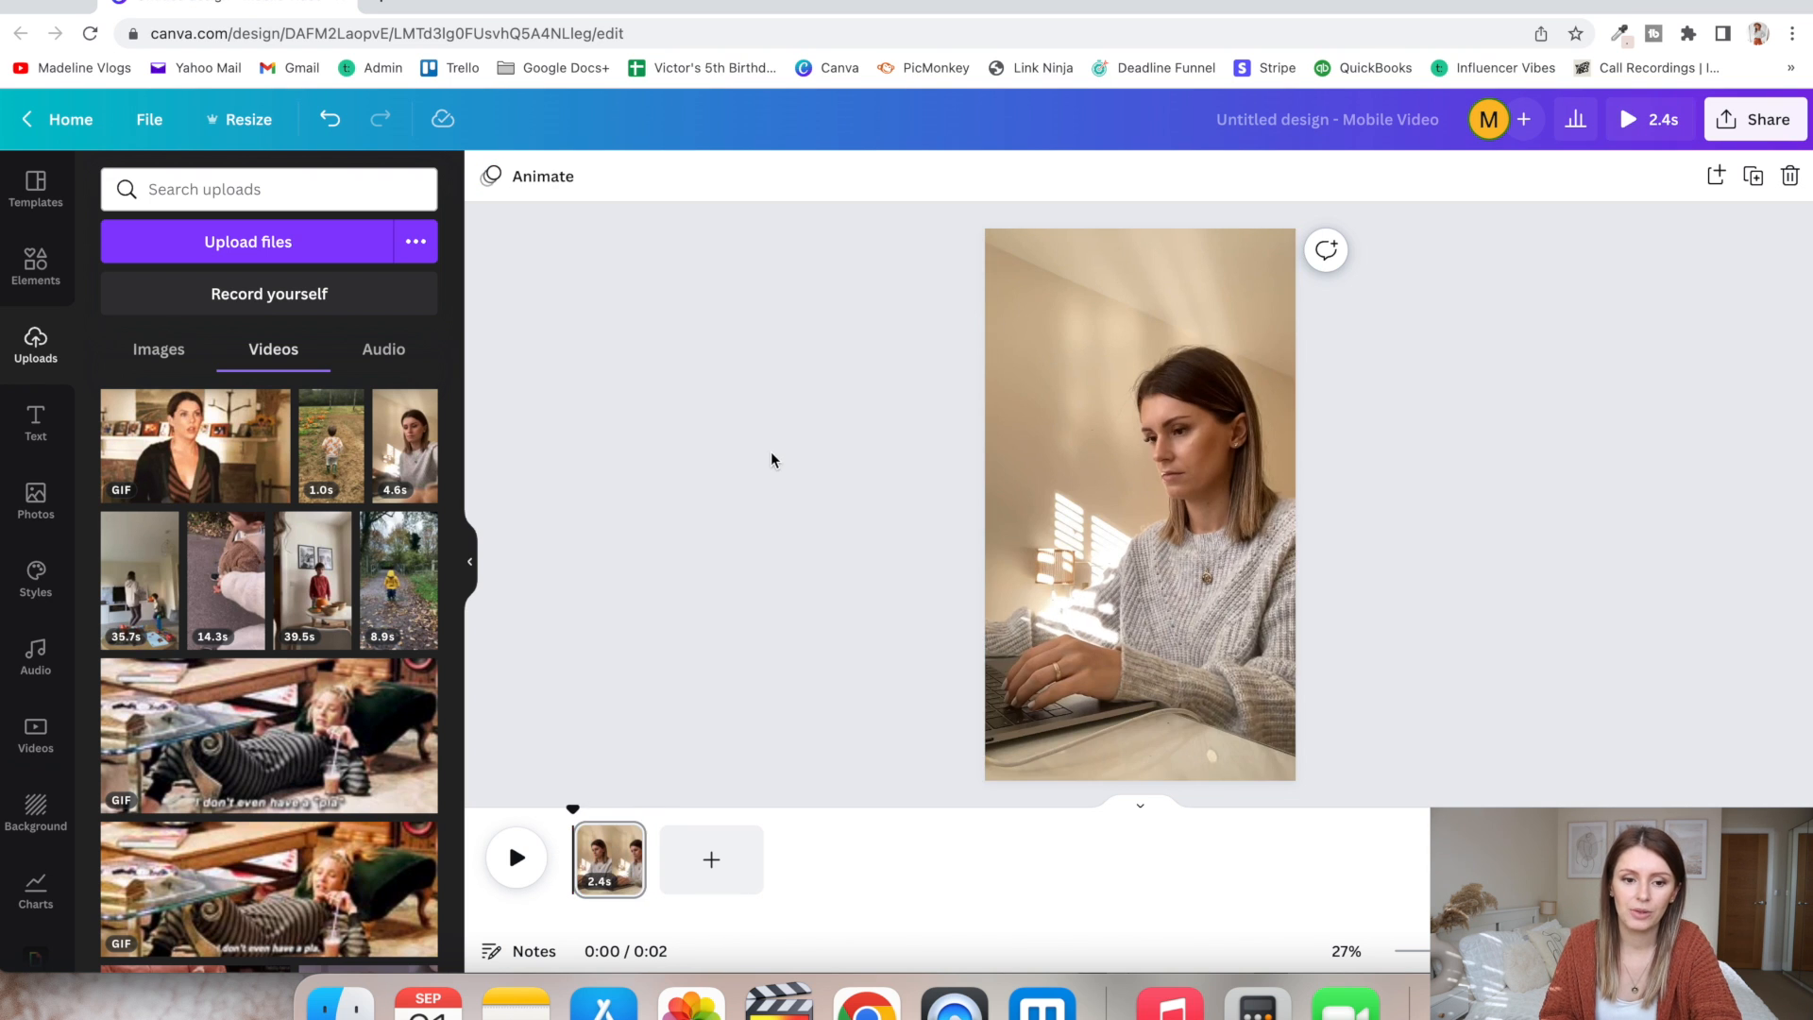
- Add a rounded square shape over the video and fill it with white
{"action": "left_click", "coordinate": [35, 263]}
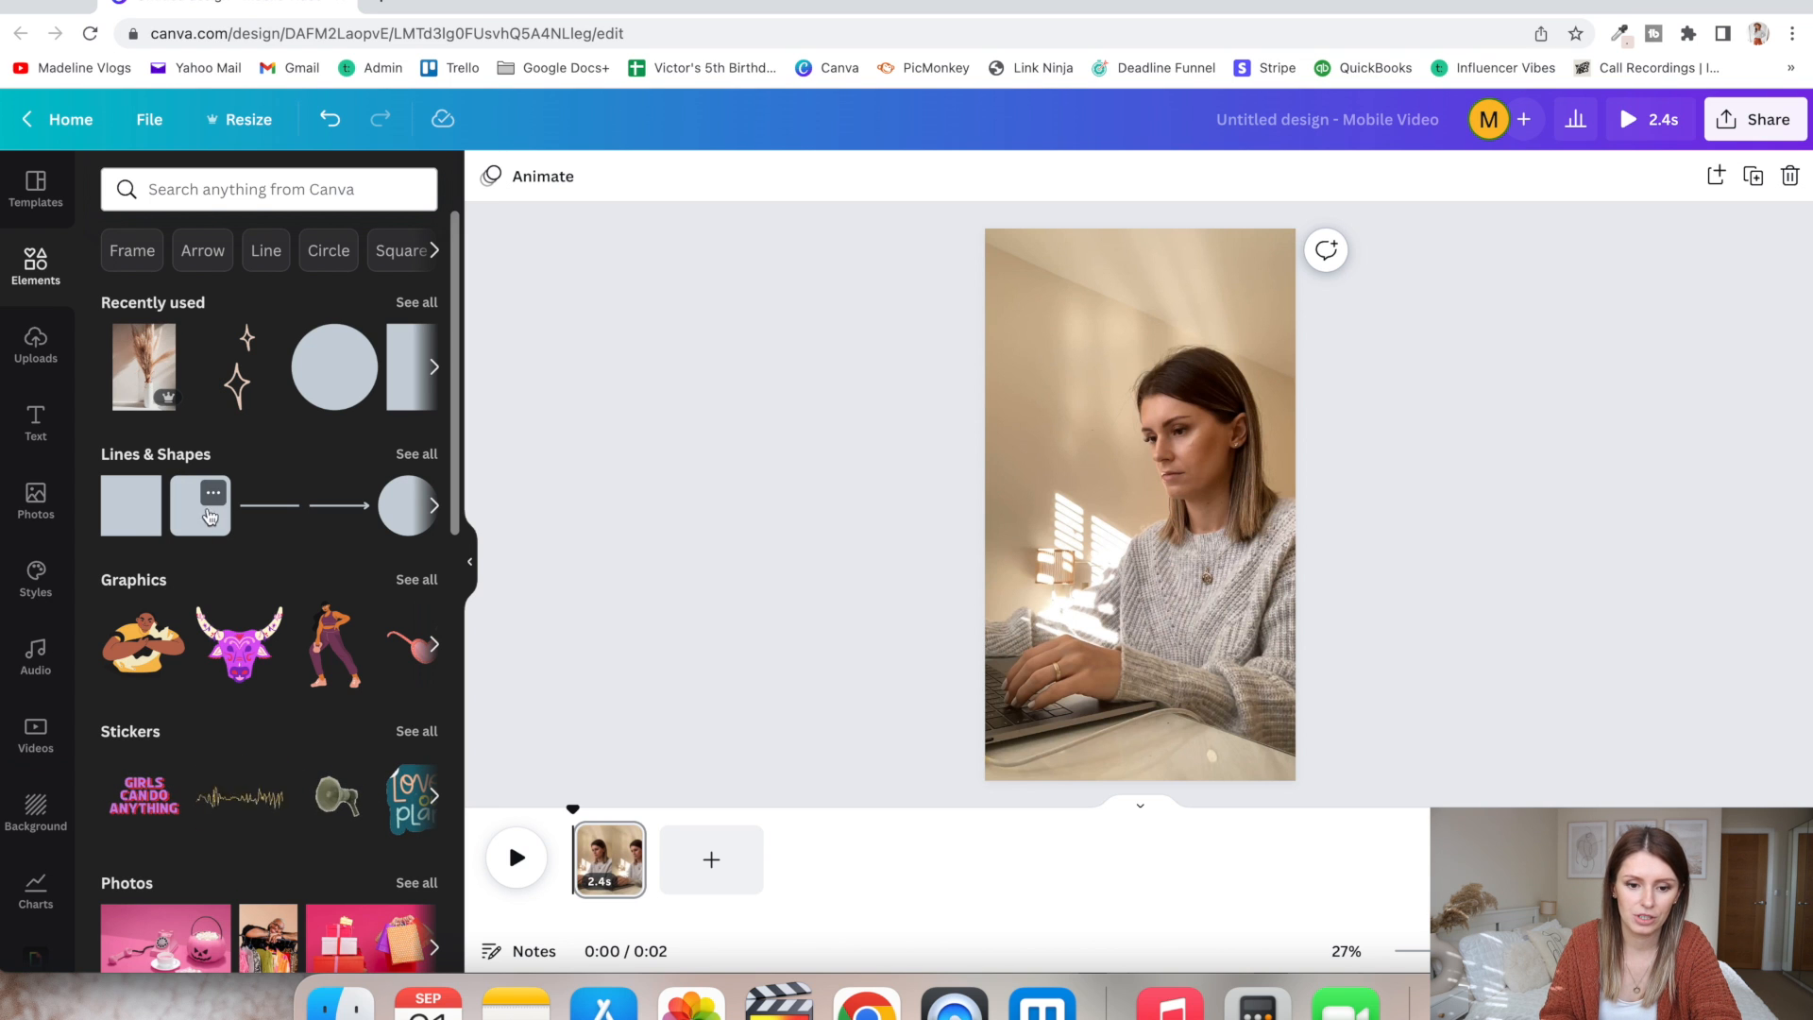
{"action": "left_click", "coordinate": [208, 500]}
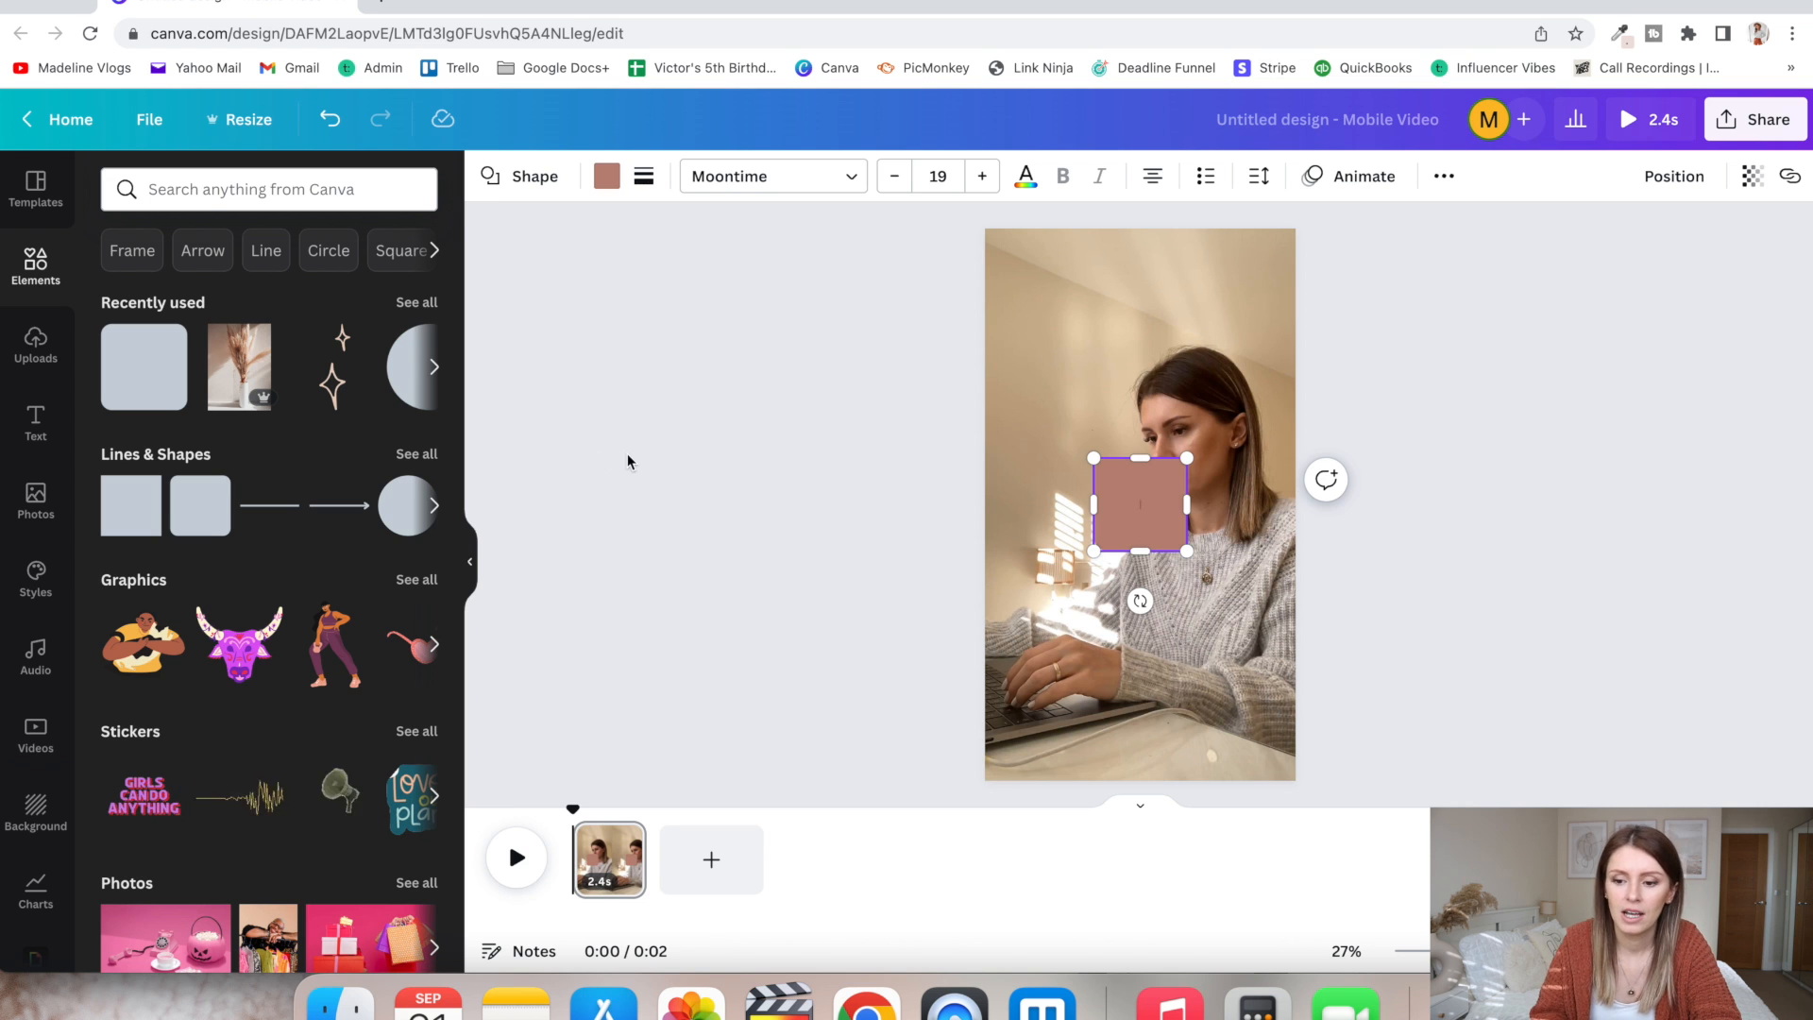
{"action": "left_click", "coordinate": [959, 467]}
{"action": "left_click", "coordinate": [1137, 510]}
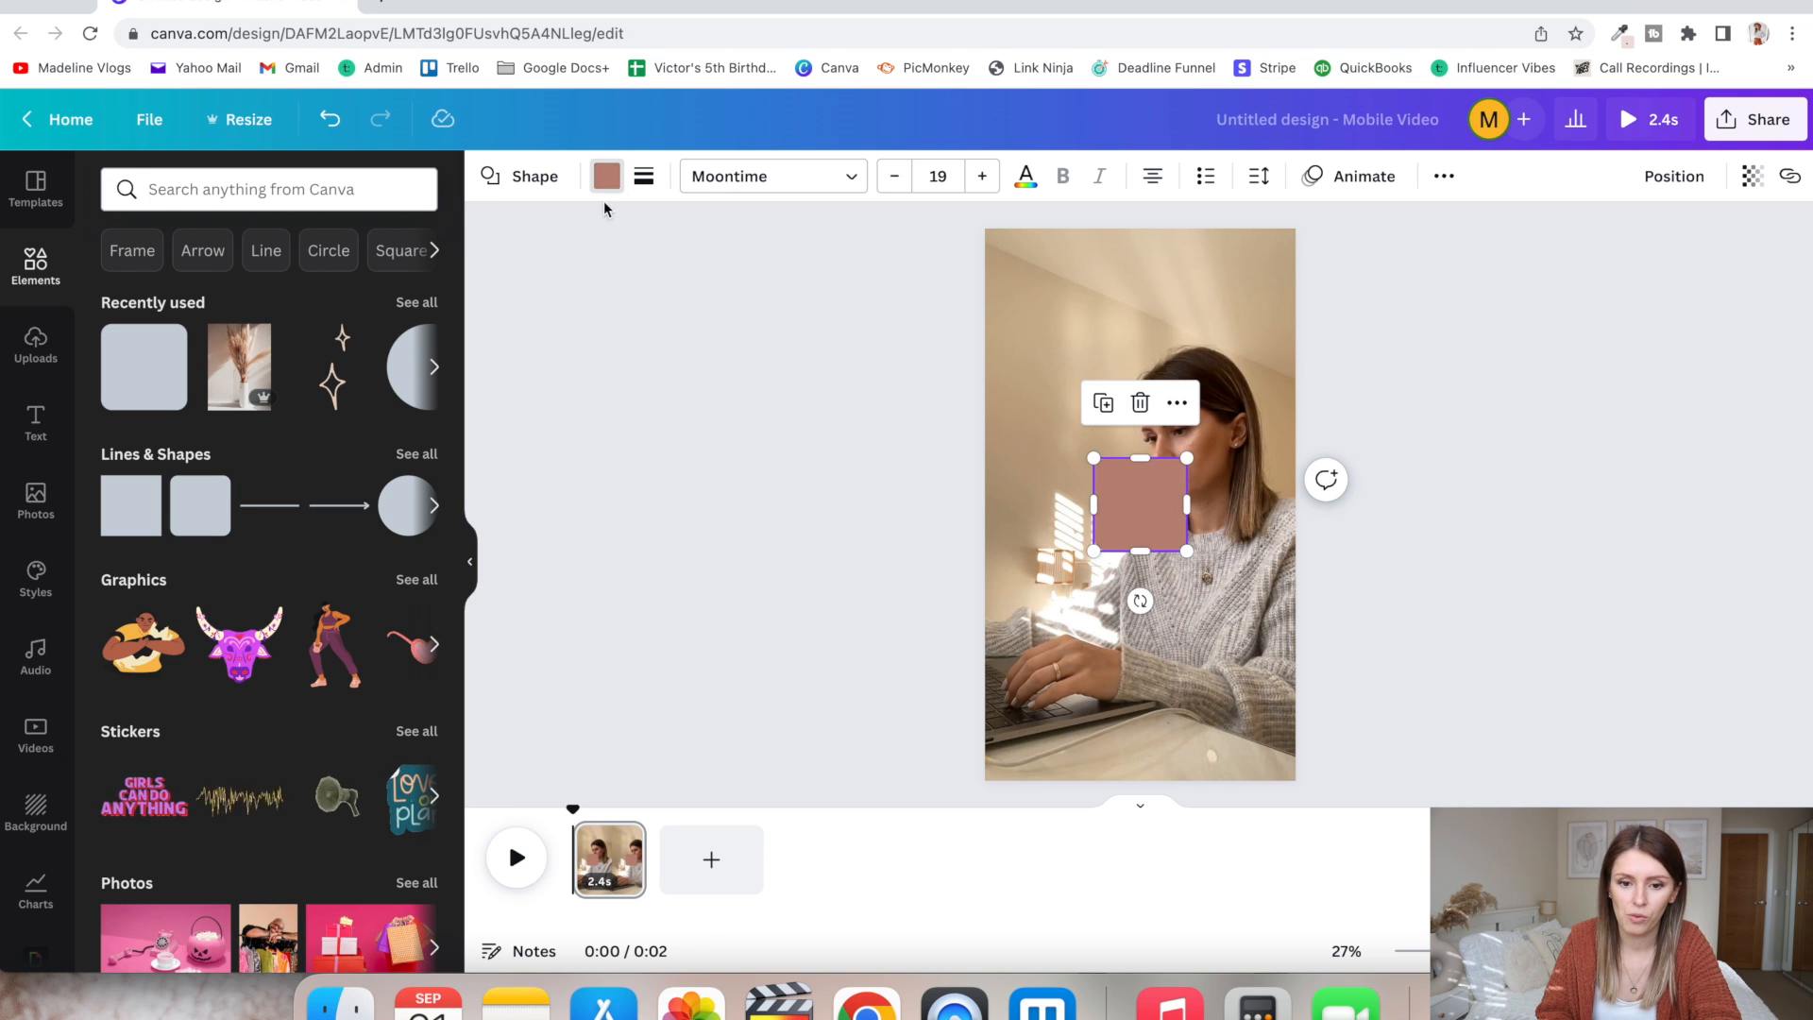
{"action": "left_click", "coordinate": [606, 176]}
{"action": "left_click", "coordinate": [356, 288]}
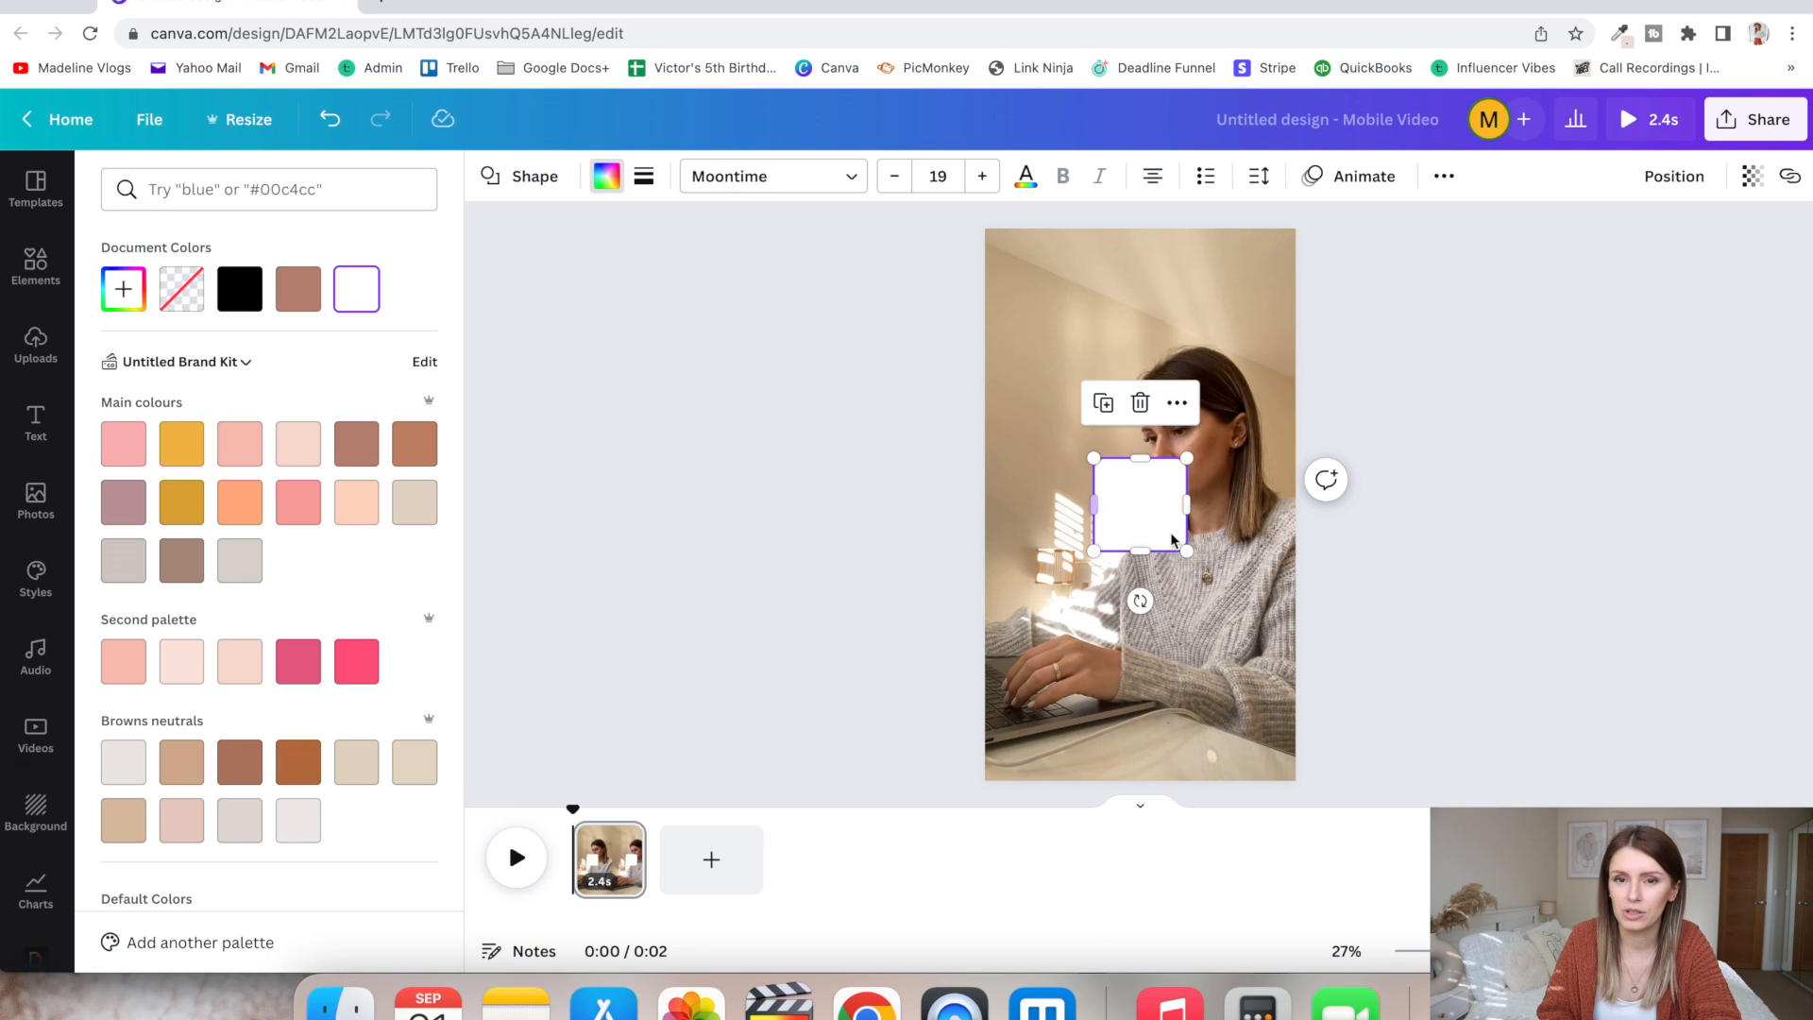
- Stretch the white rounded shape into a wide rectangle spanning most of the page width and move it slightly below the page's middle
{"action": "left_click_drag", "start_coordinate": [1191, 501], "coordinate": [1265, 501]}
{"action": "left_click_drag", "start_coordinate": [1091, 458], "coordinate": [1017, 416]}
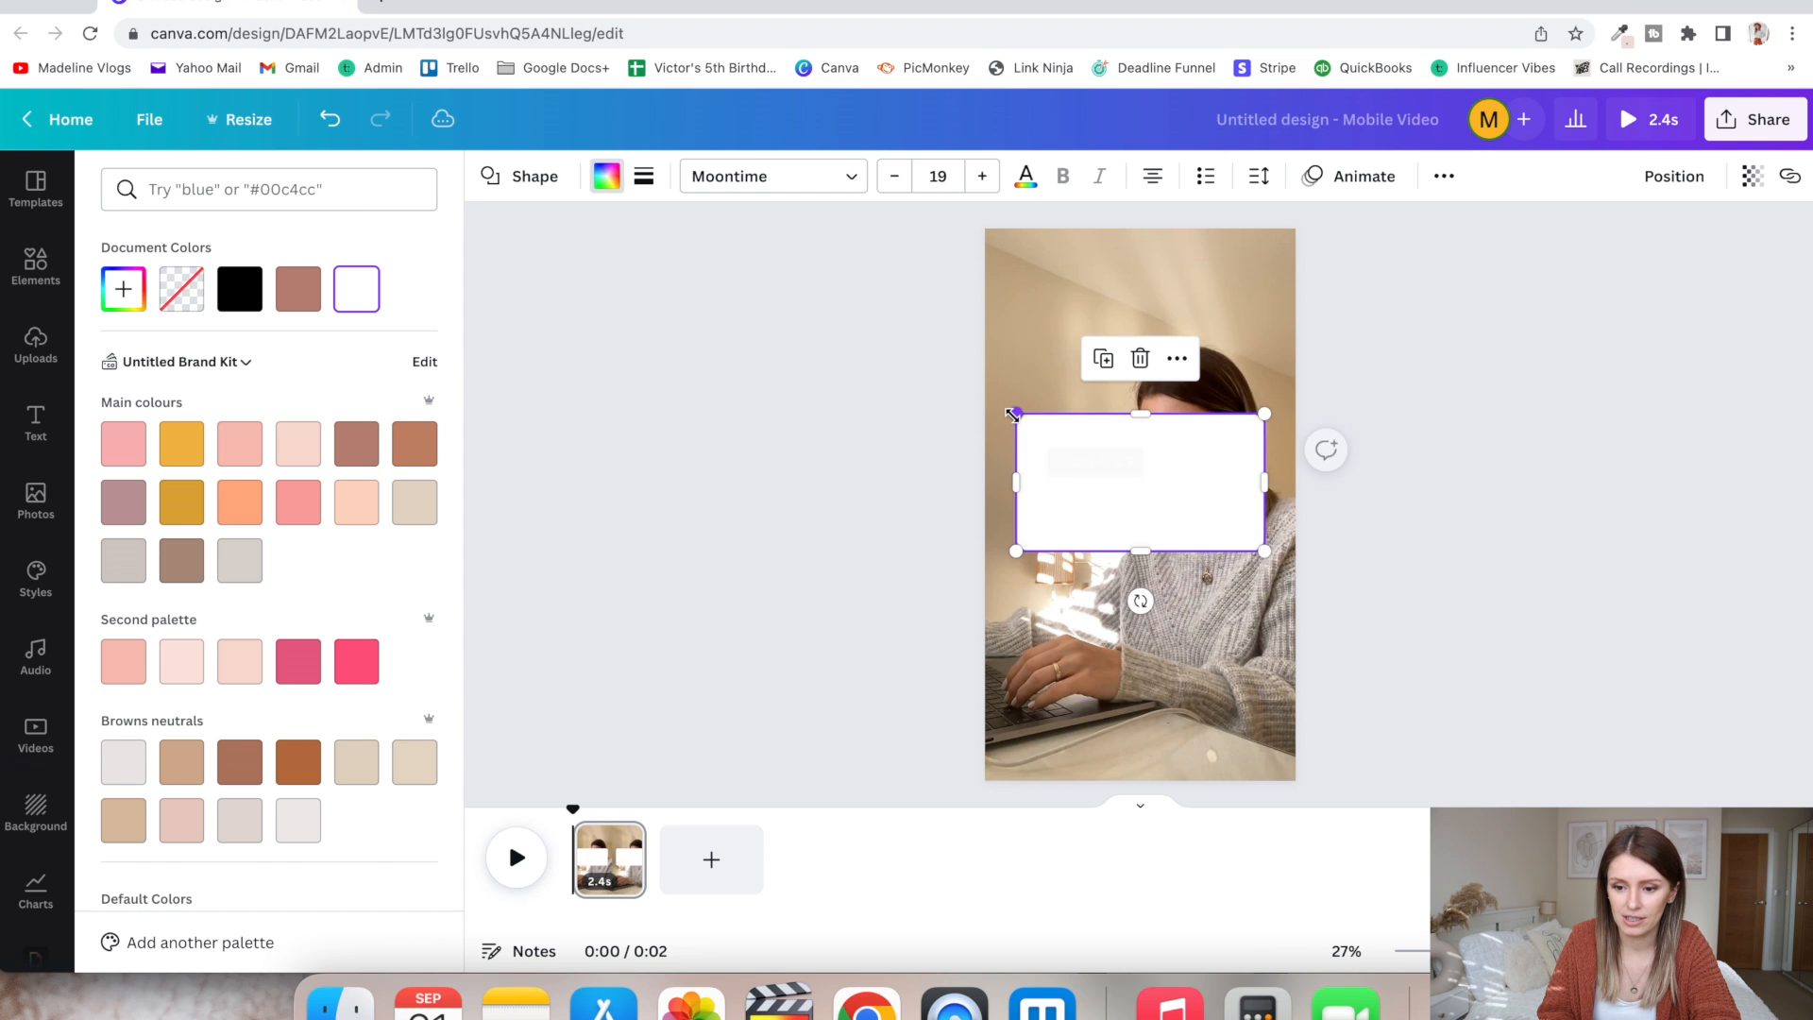
{"action": "left_click_drag", "start_coordinate": [1134, 457], "coordinate": [1137, 517]}
{"action": "left_click", "coordinate": [1456, 542]}
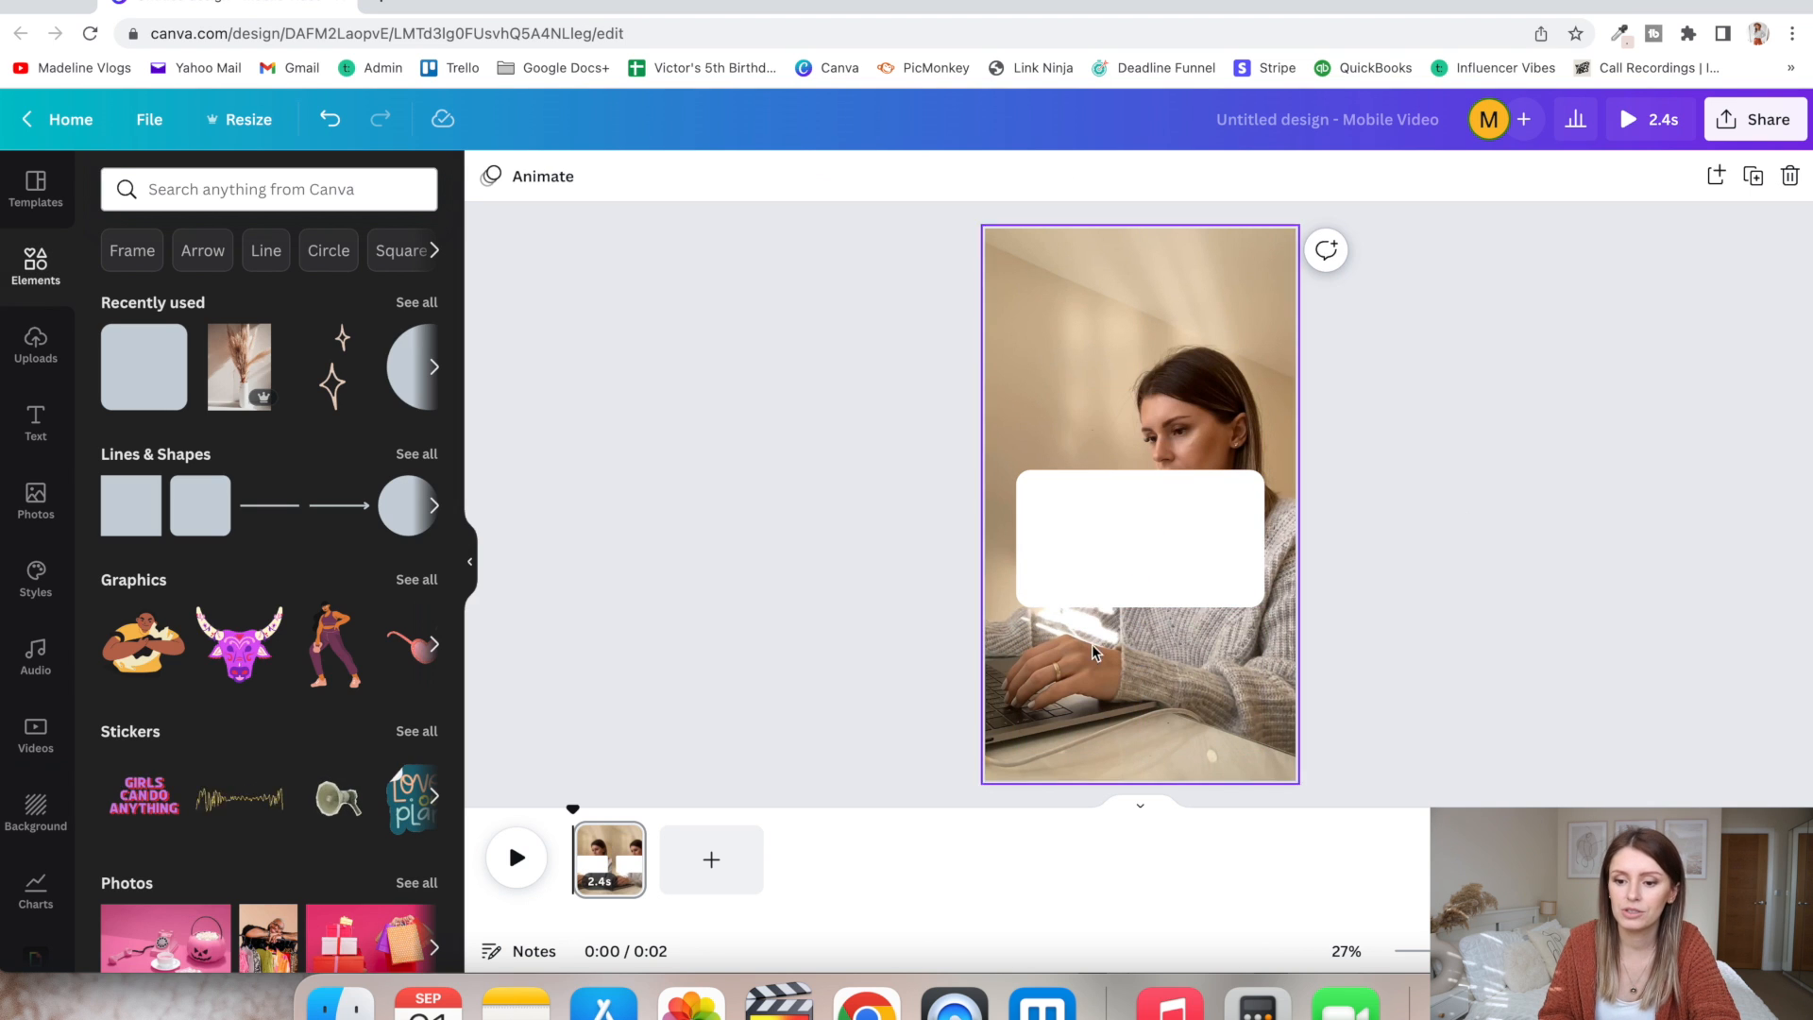
- Set the white rounded rectangle's transparency to 81
{"action": "left_click", "coordinate": [1107, 559]}
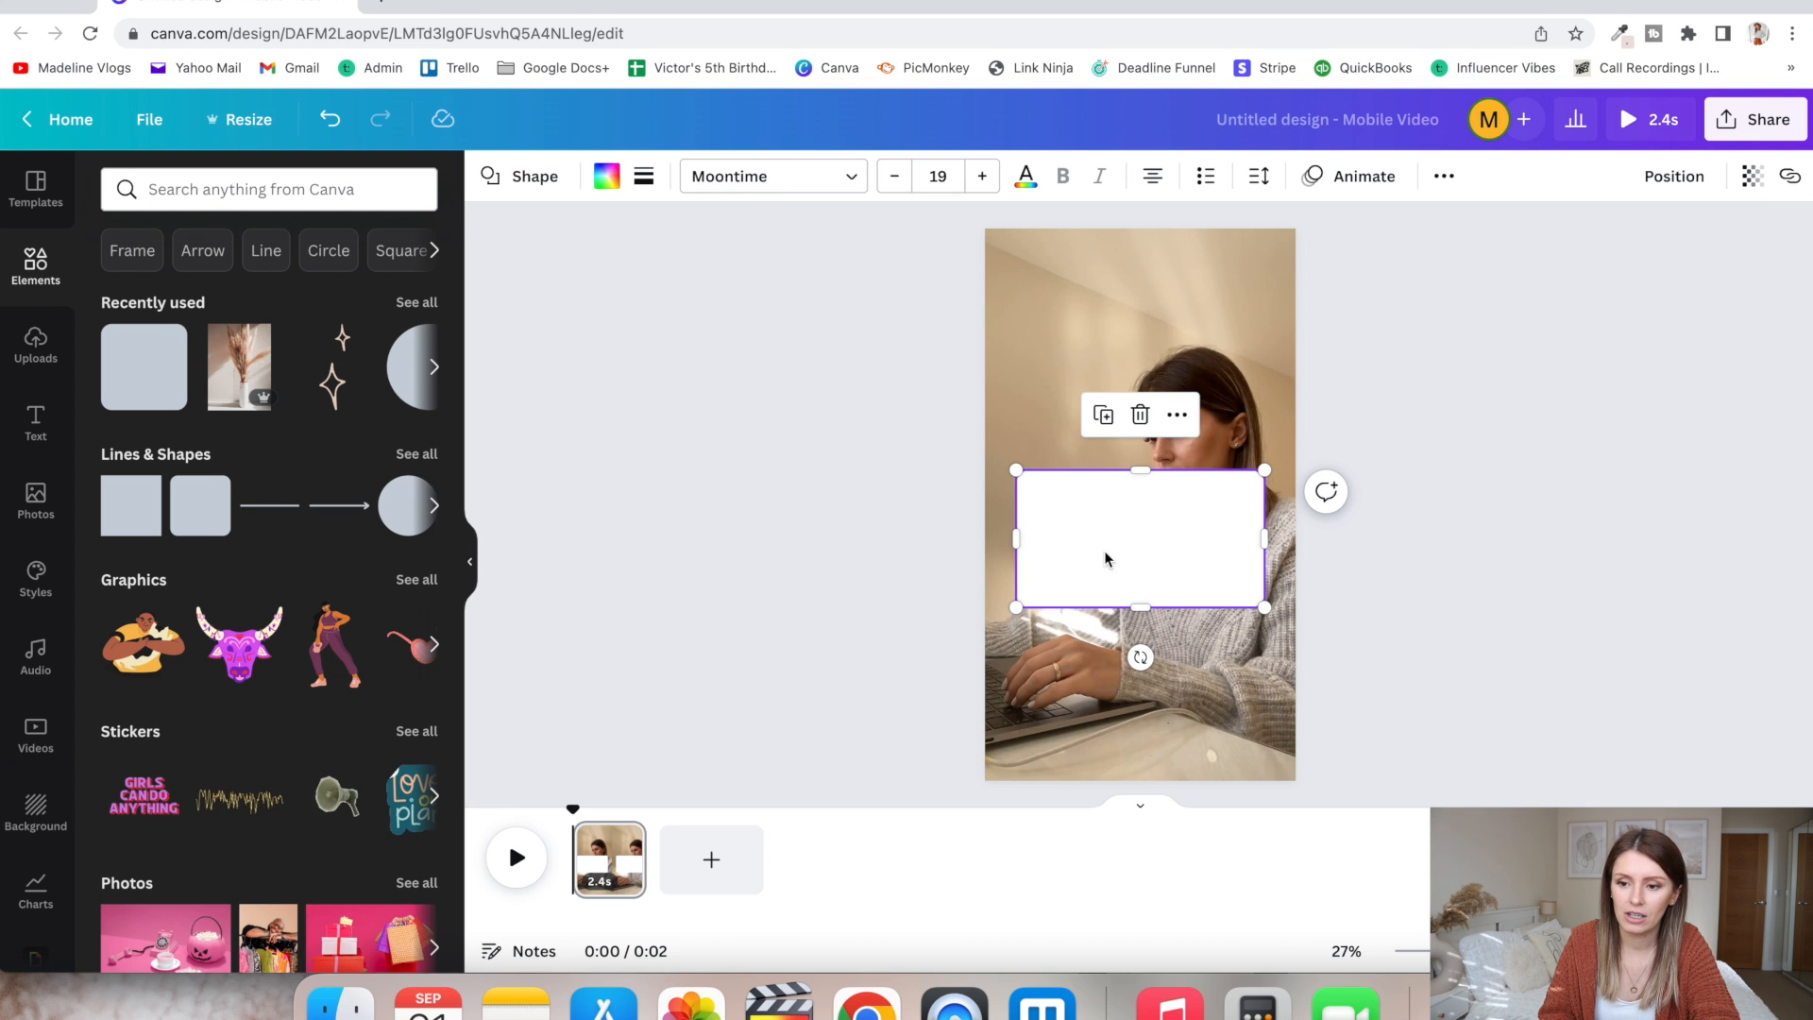
{"action": "left_click", "coordinate": [1754, 178]}
{"action": "left_click_drag", "start_coordinate": [1742, 265], "coordinate": [1703, 265]}
{"action": "left_click", "coordinate": [1594, 427]}
{"action": "left_click", "coordinate": [1594, 423]}
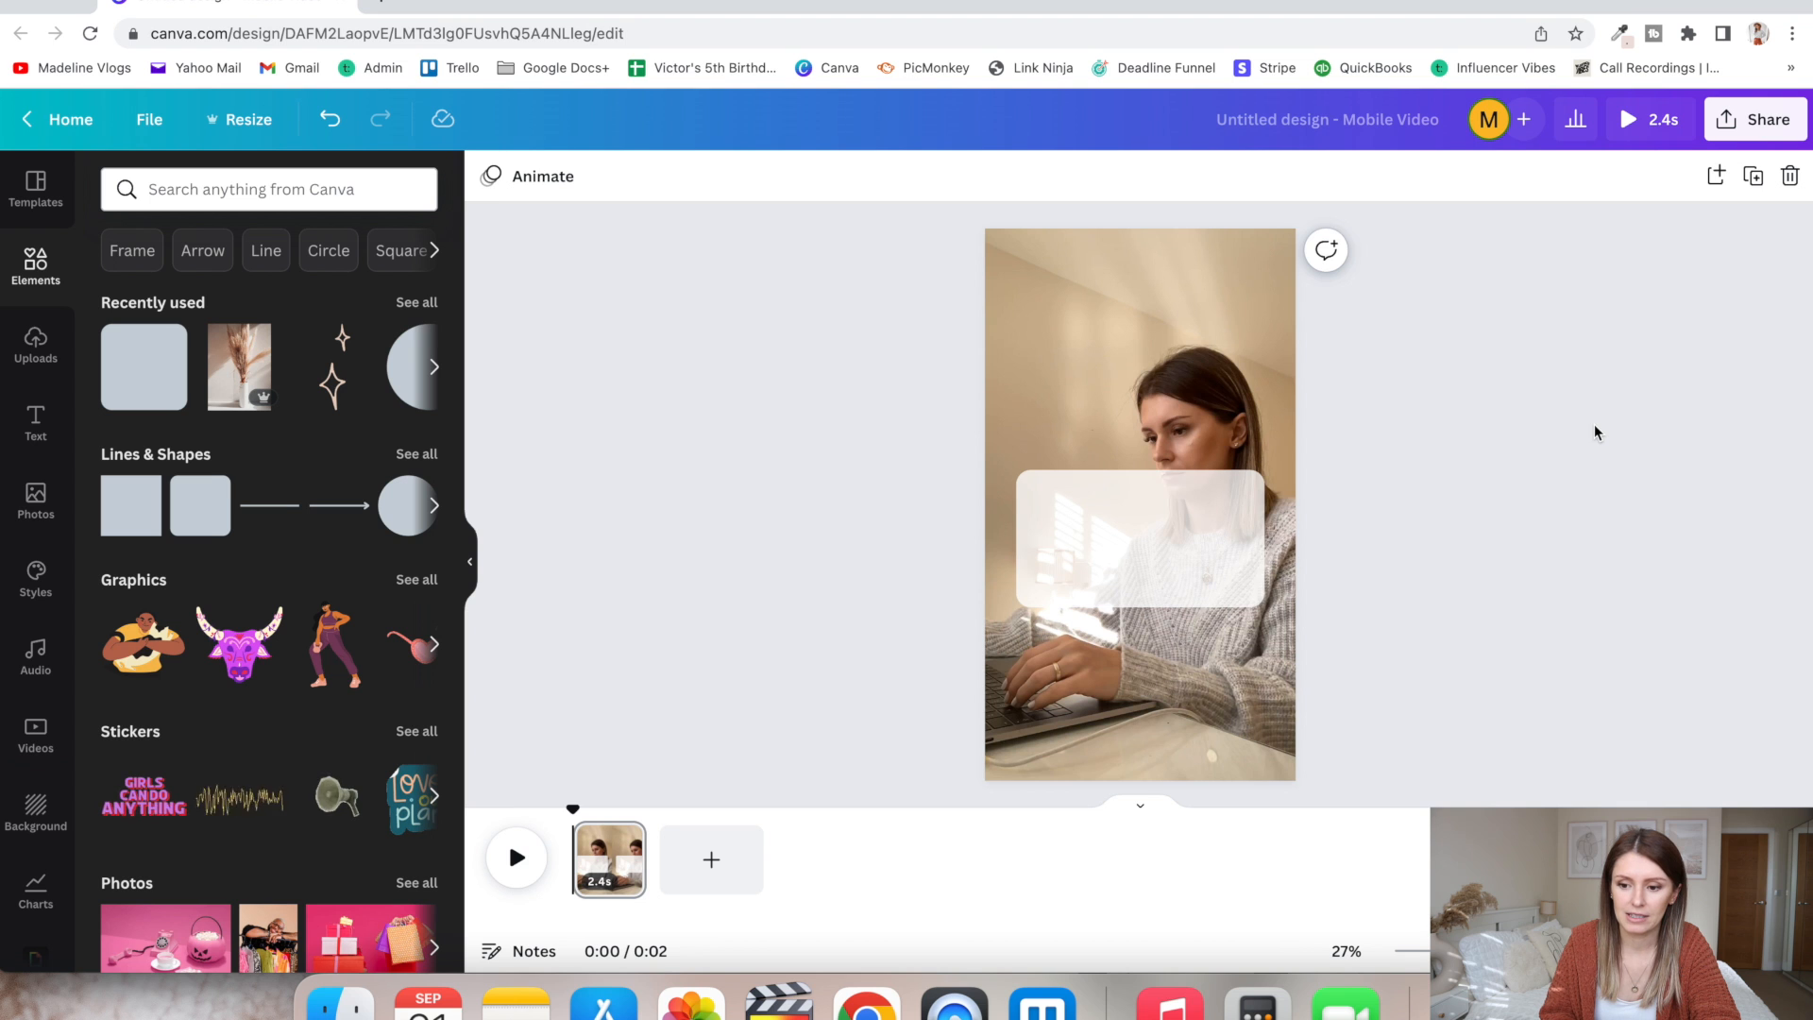
- Restore the white rounded rectangle to full opacity
{"action": "left_click", "coordinate": [1086, 562]}
{"action": "left_click", "coordinate": [1753, 177]}
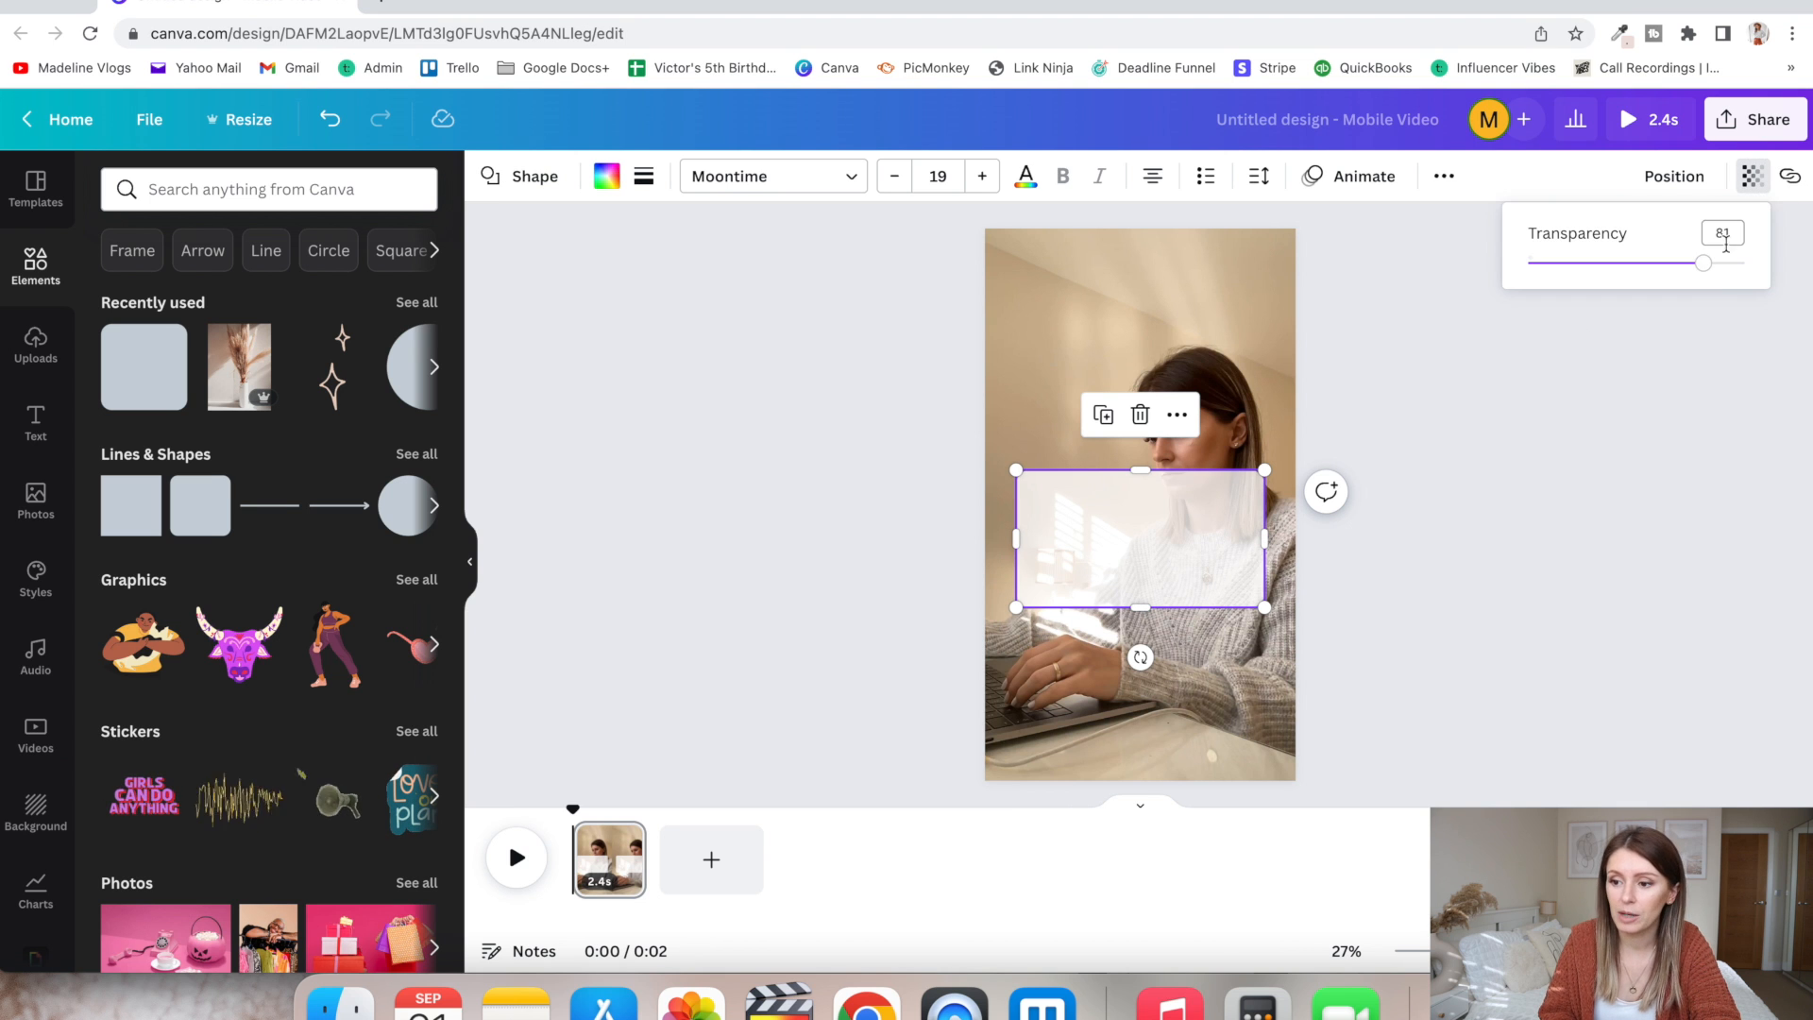
{"action": "left_click_drag", "start_coordinate": [1704, 271], "coordinate": [1744, 265]}
{"action": "left_click", "coordinate": [1599, 453]}
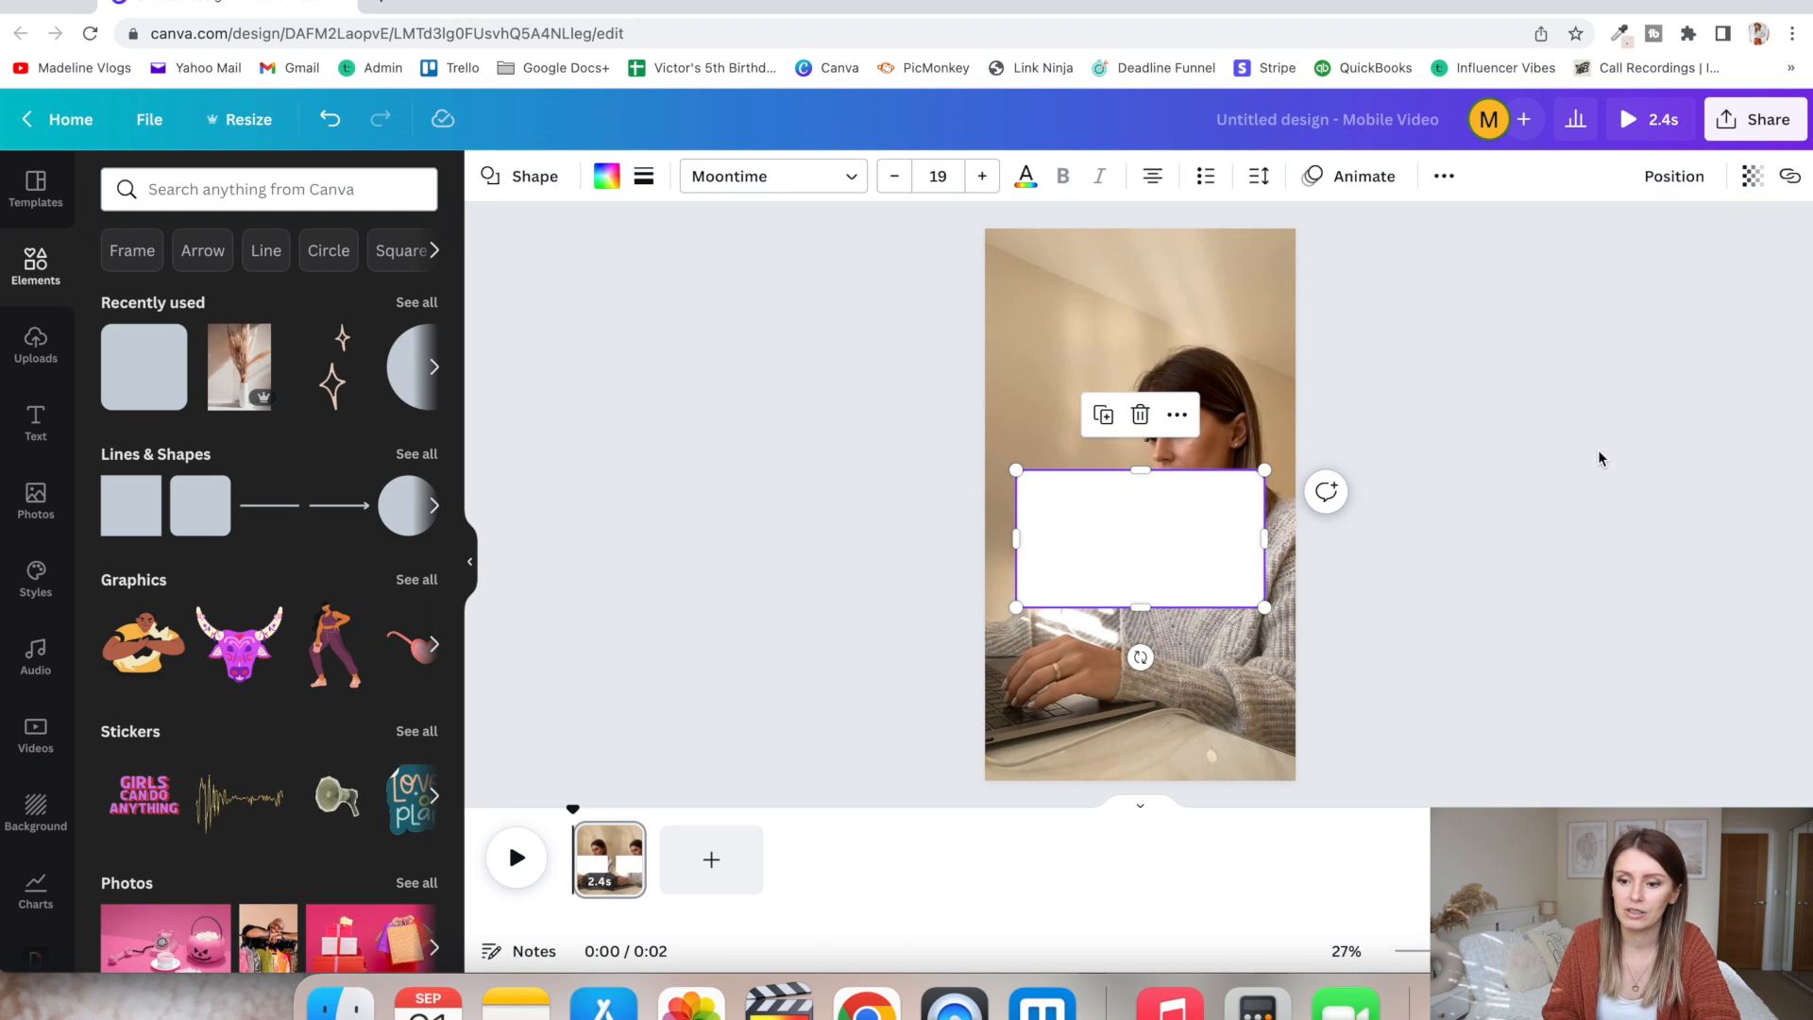
{"action": "left_click", "coordinate": [1599, 449]}
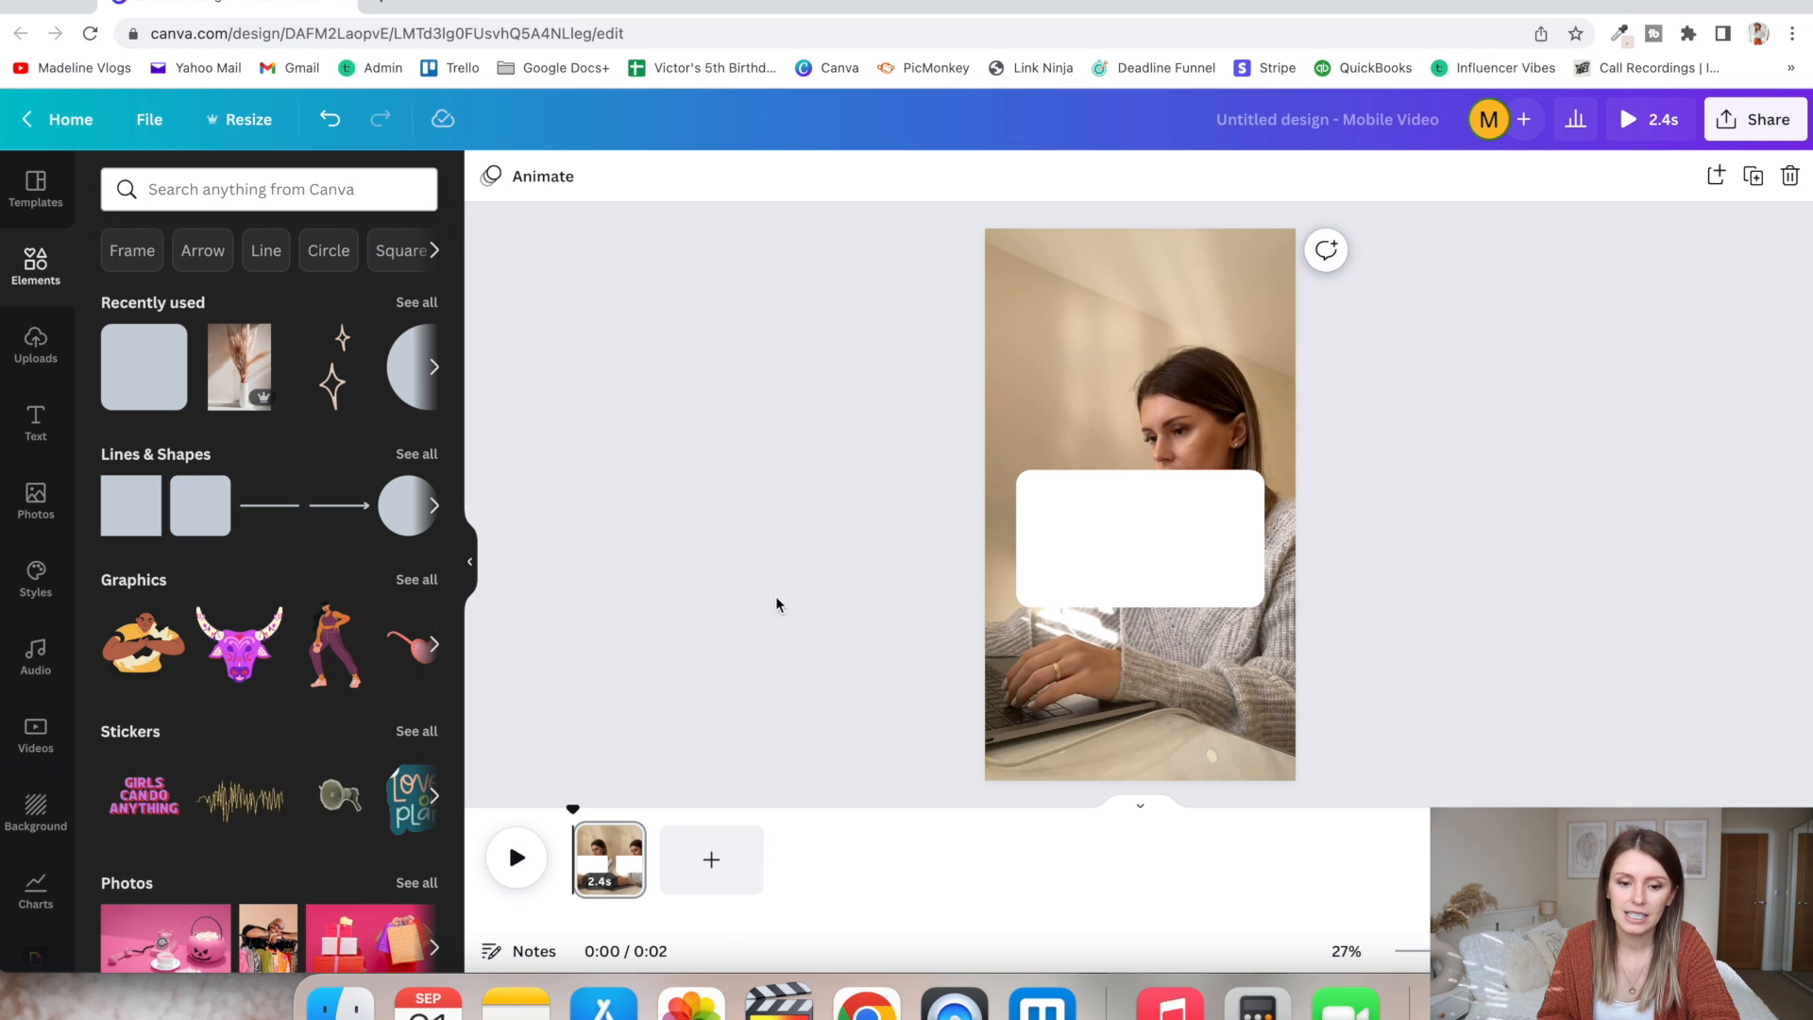
- Add the circular portrait from the uploaded images, shrink it to profile-picture size and place it in the white rectangle's upper-left corner
{"action": "left_click", "coordinate": [38, 346]}
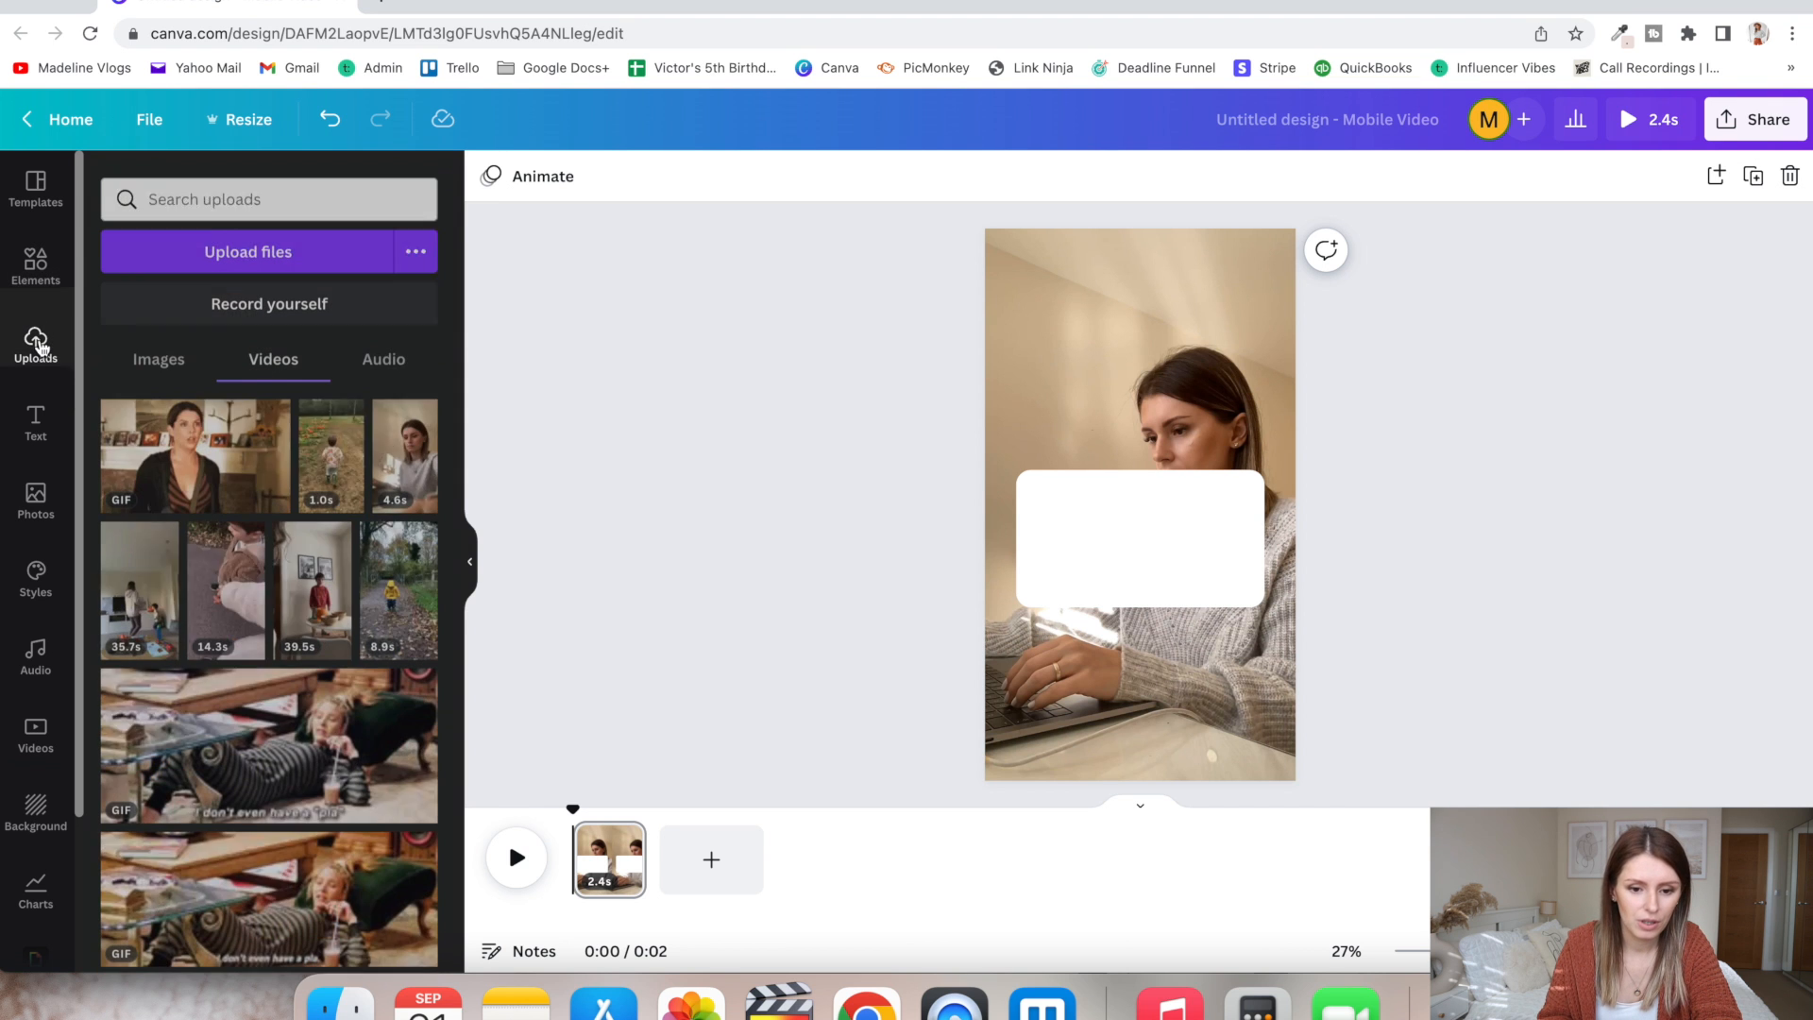
{"action": "left_click", "coordinate": [152, 351]}
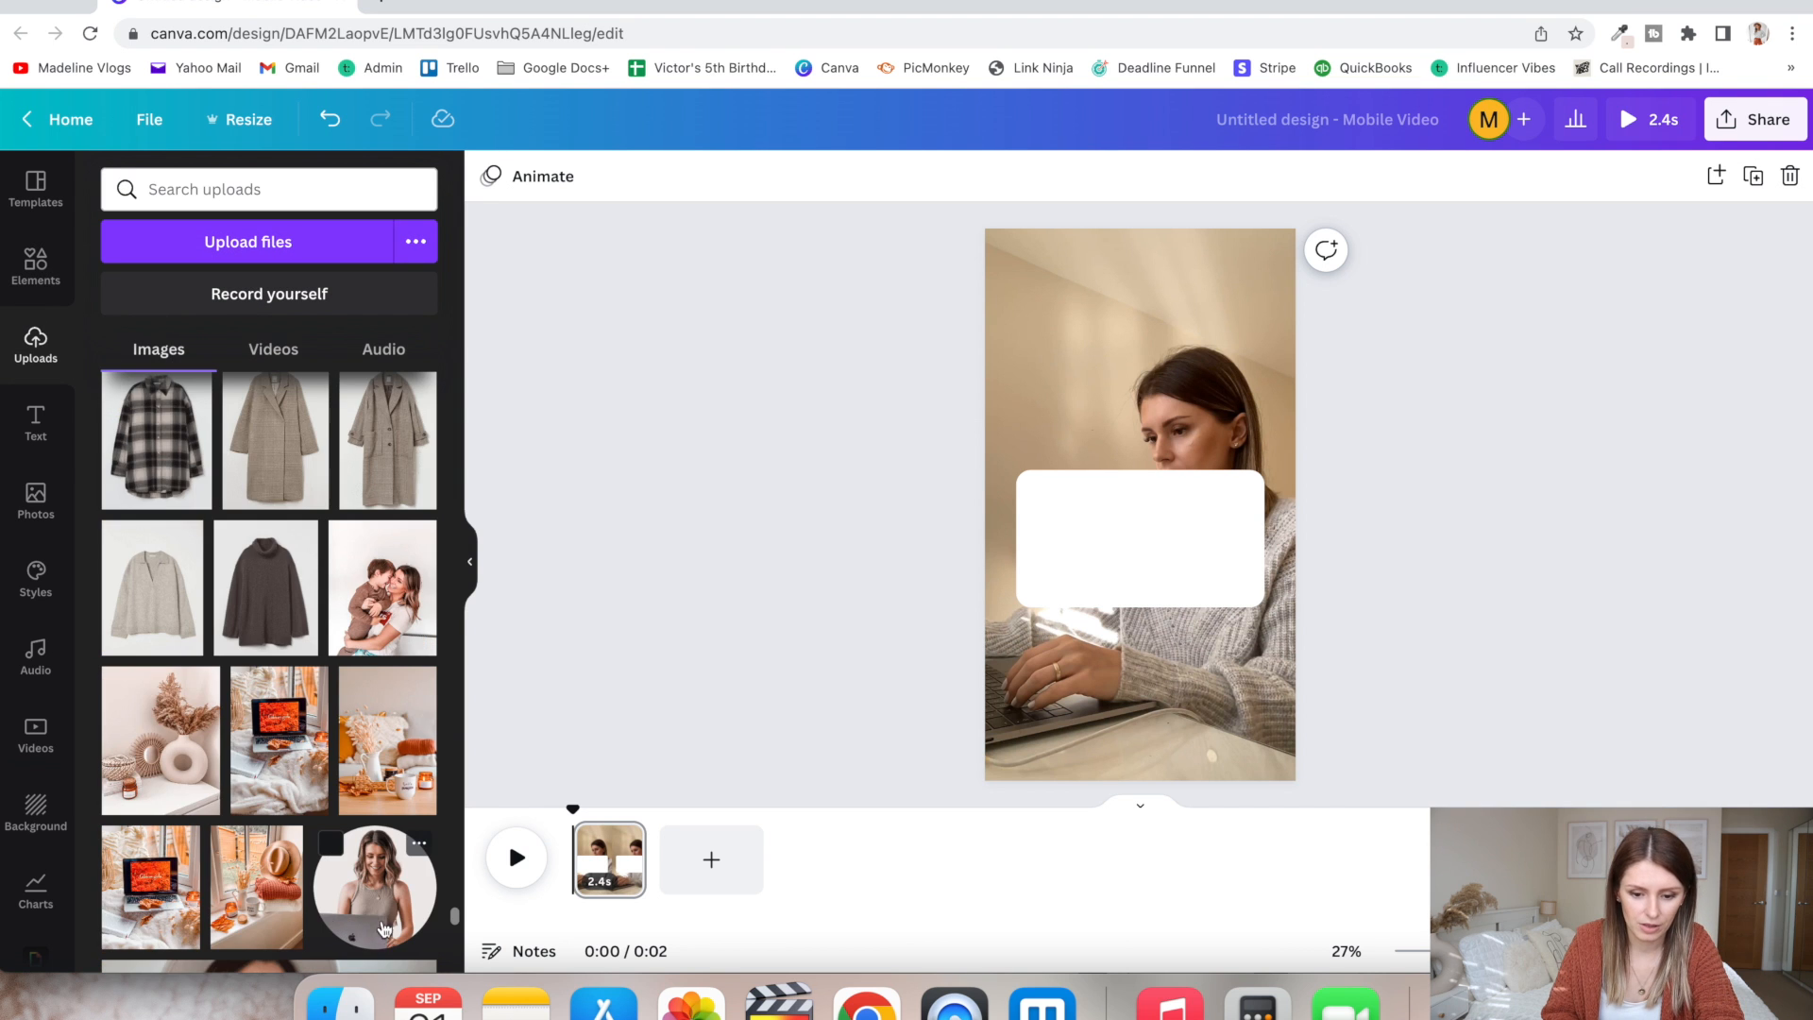
{"action": "left_click", "coordinate": [368, 909]}
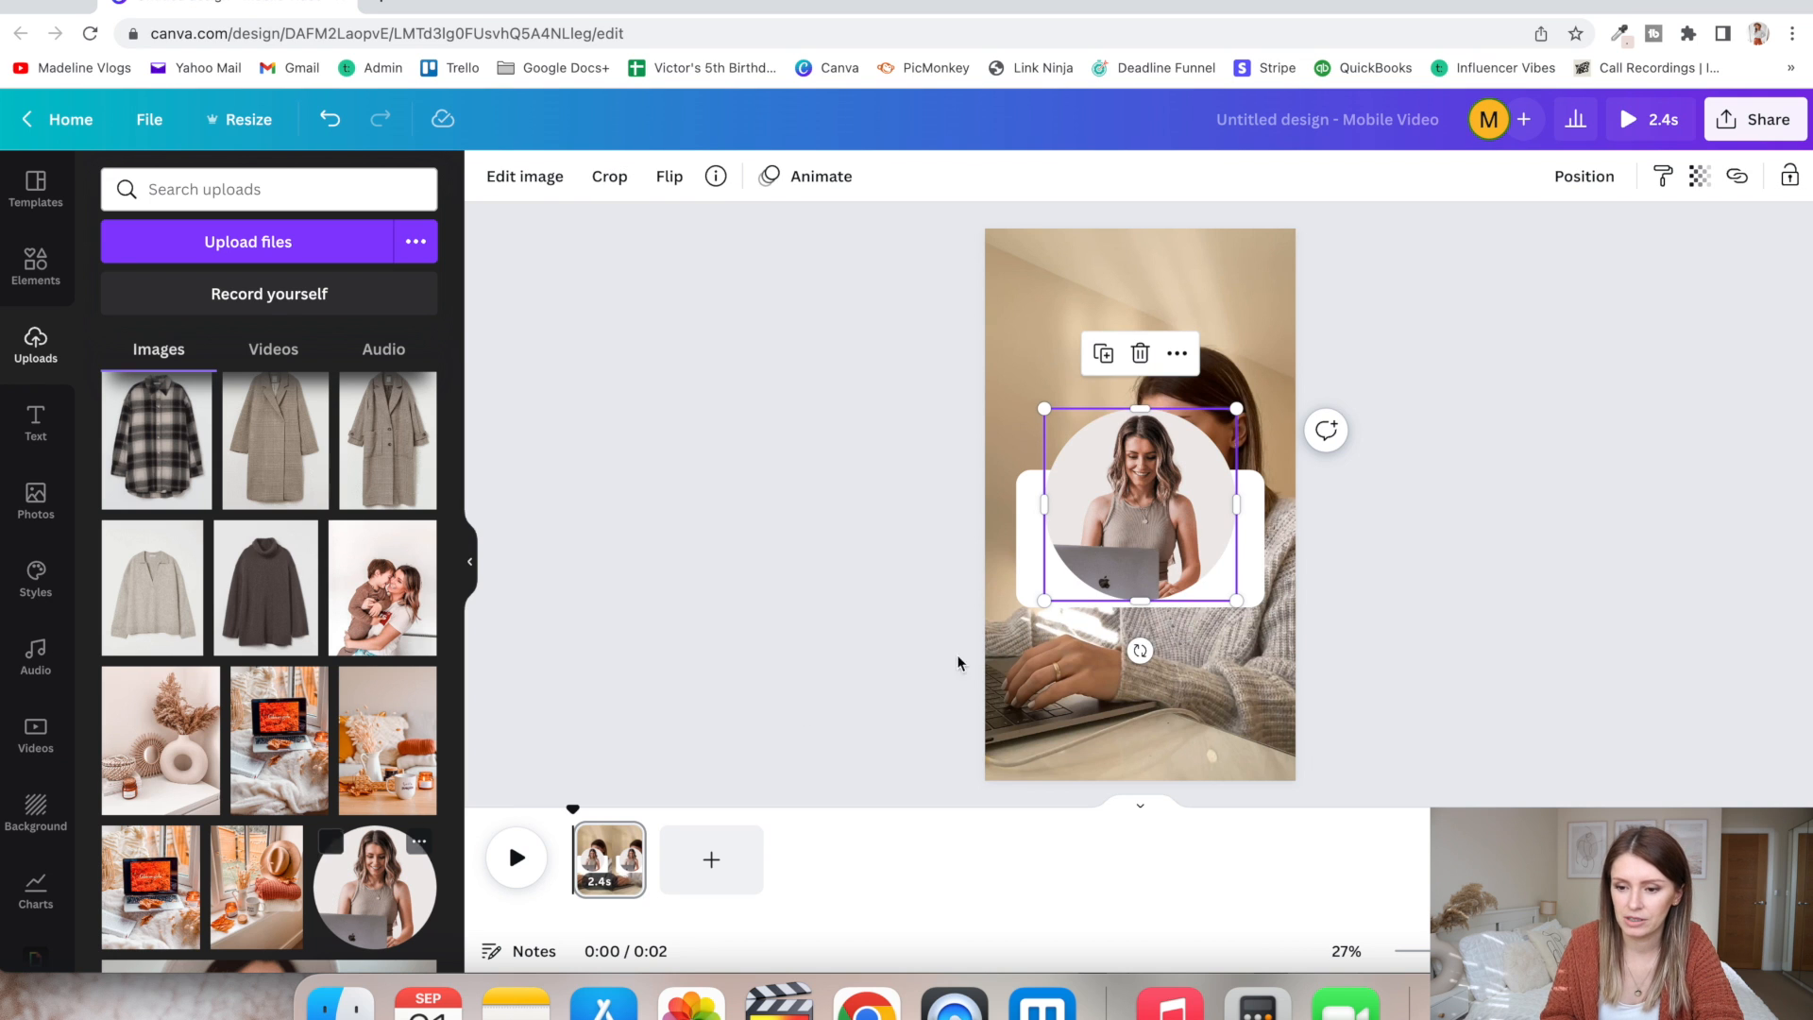
{"action": "left_click_drag", "start_coordinate": [1238, 407], "coordinate": [1071, 518]}
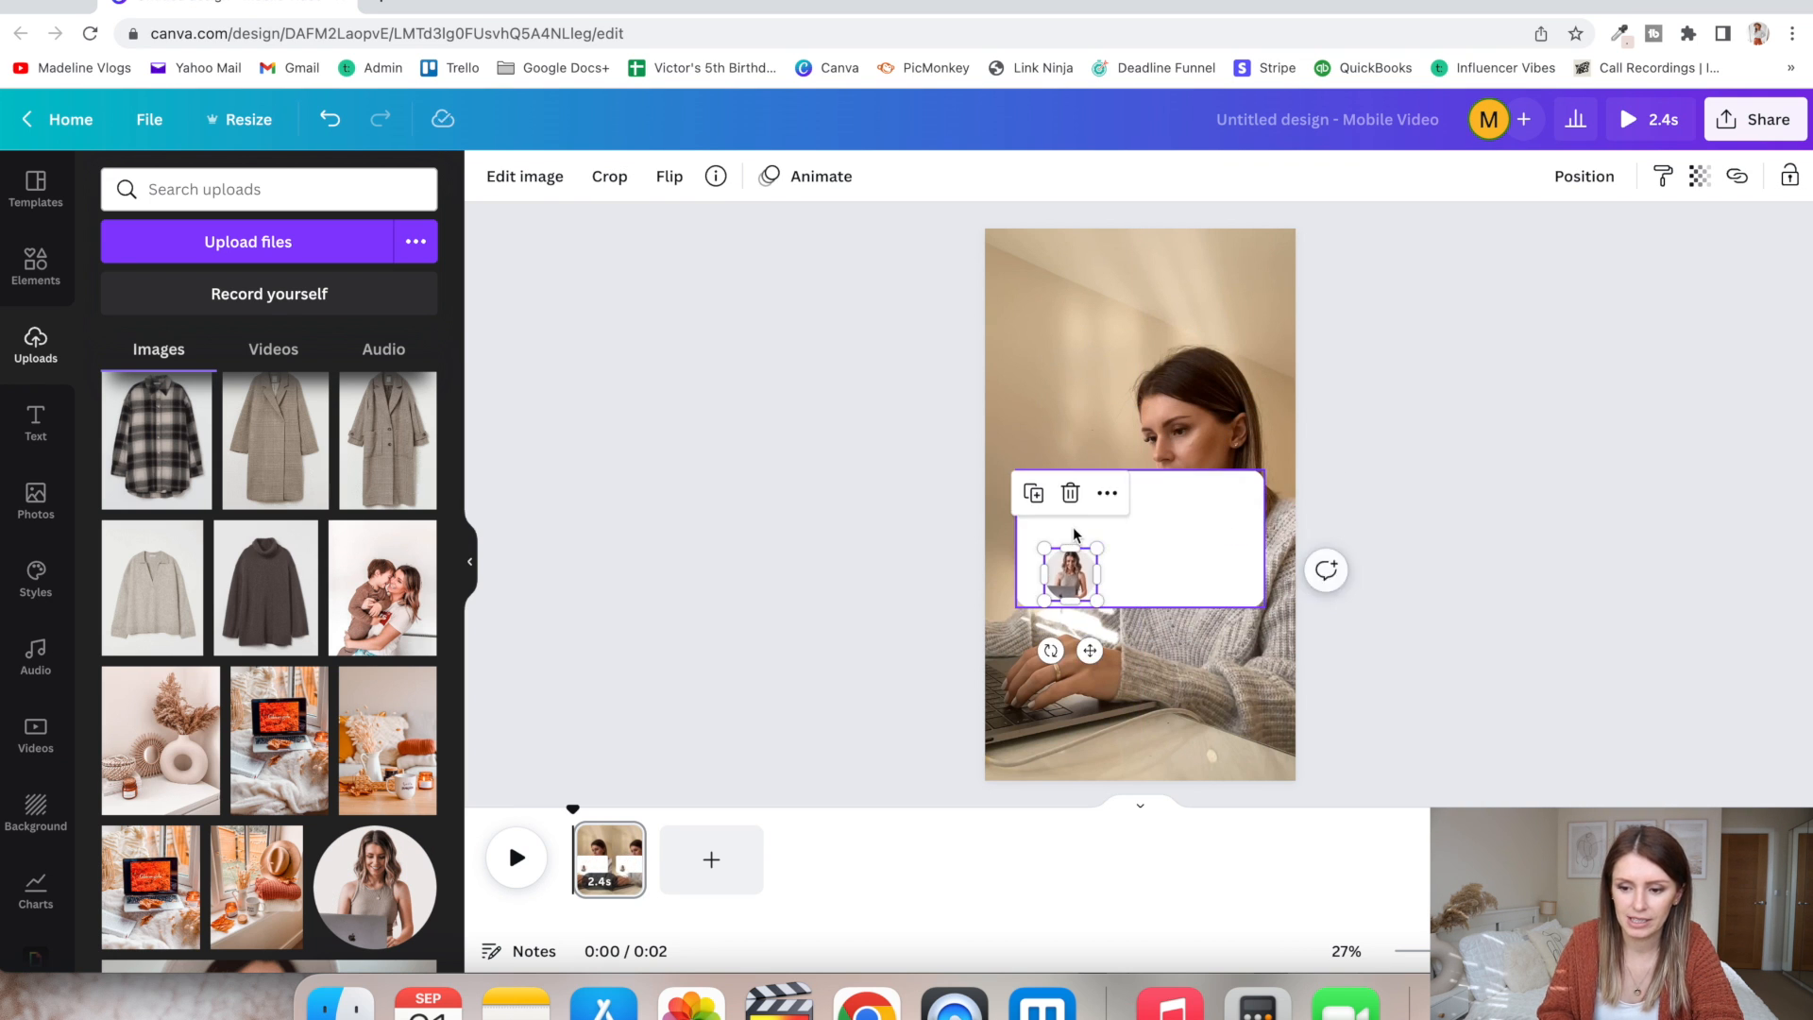
{"action": "left_click_drag", "start_coordinate": [1096, 598], "coordinate": [1056, 512]}
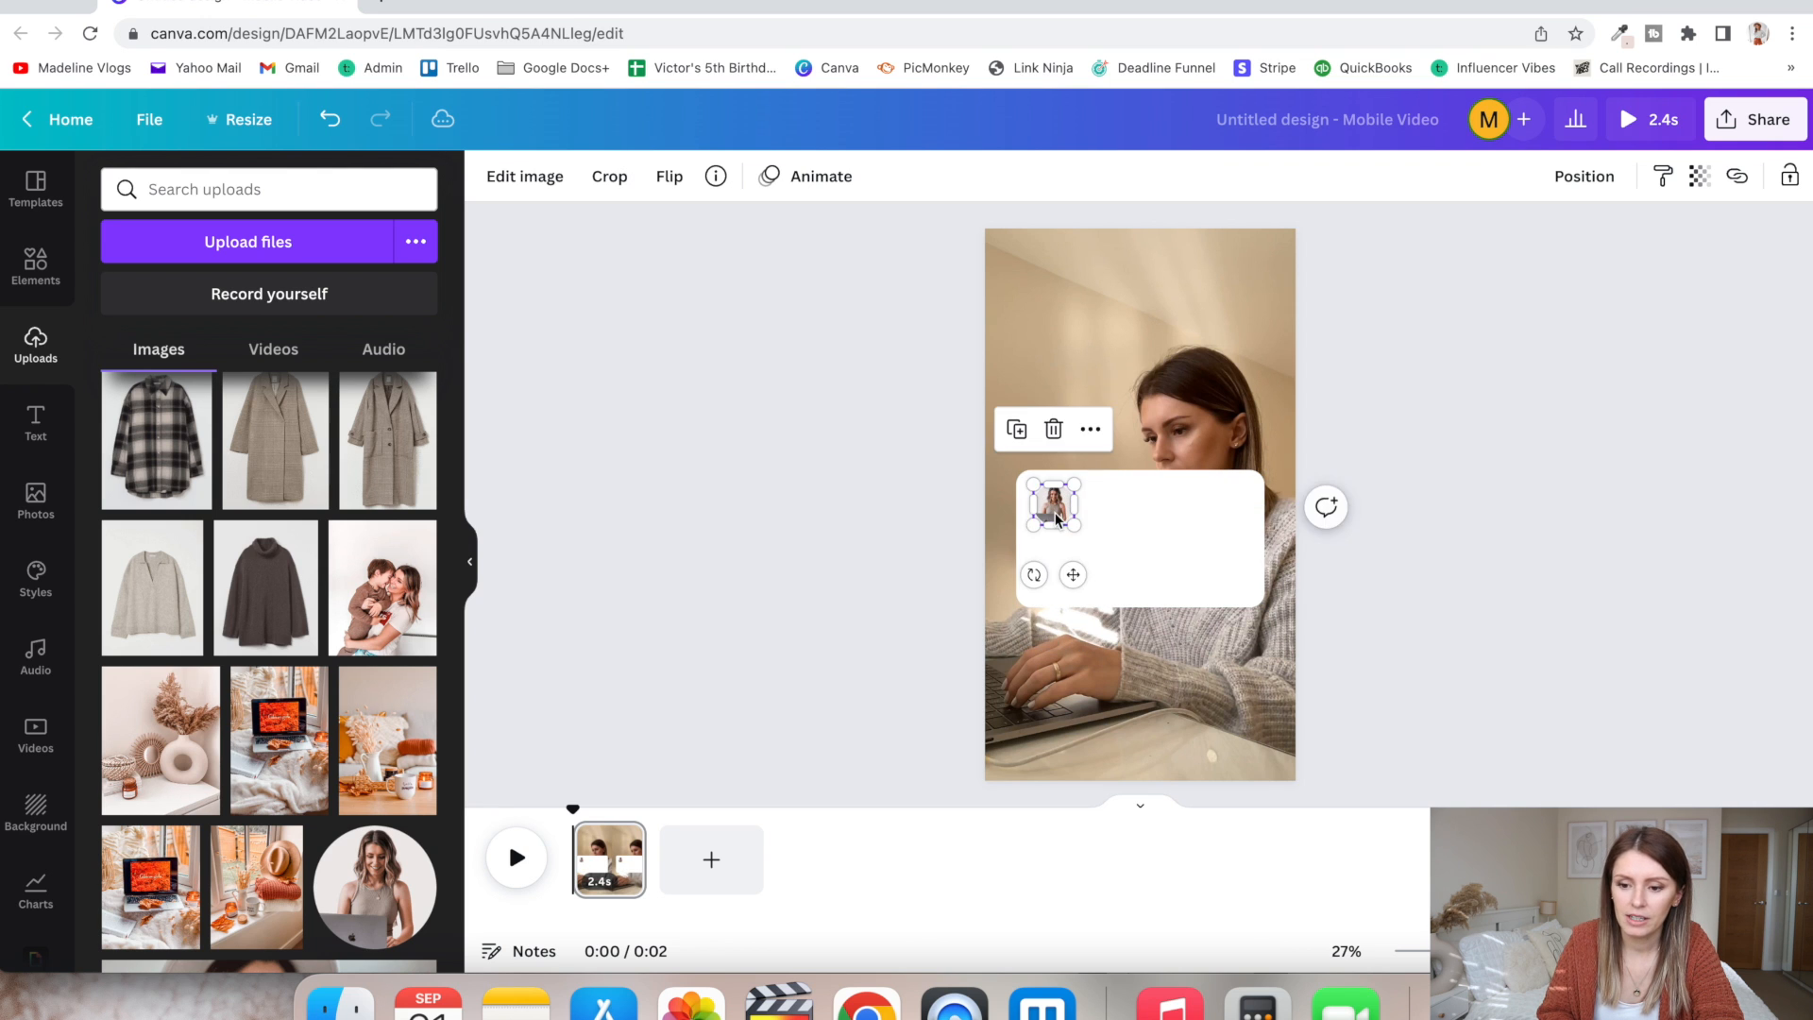
{"action": "left_click", "coordinate": [836, 574]}
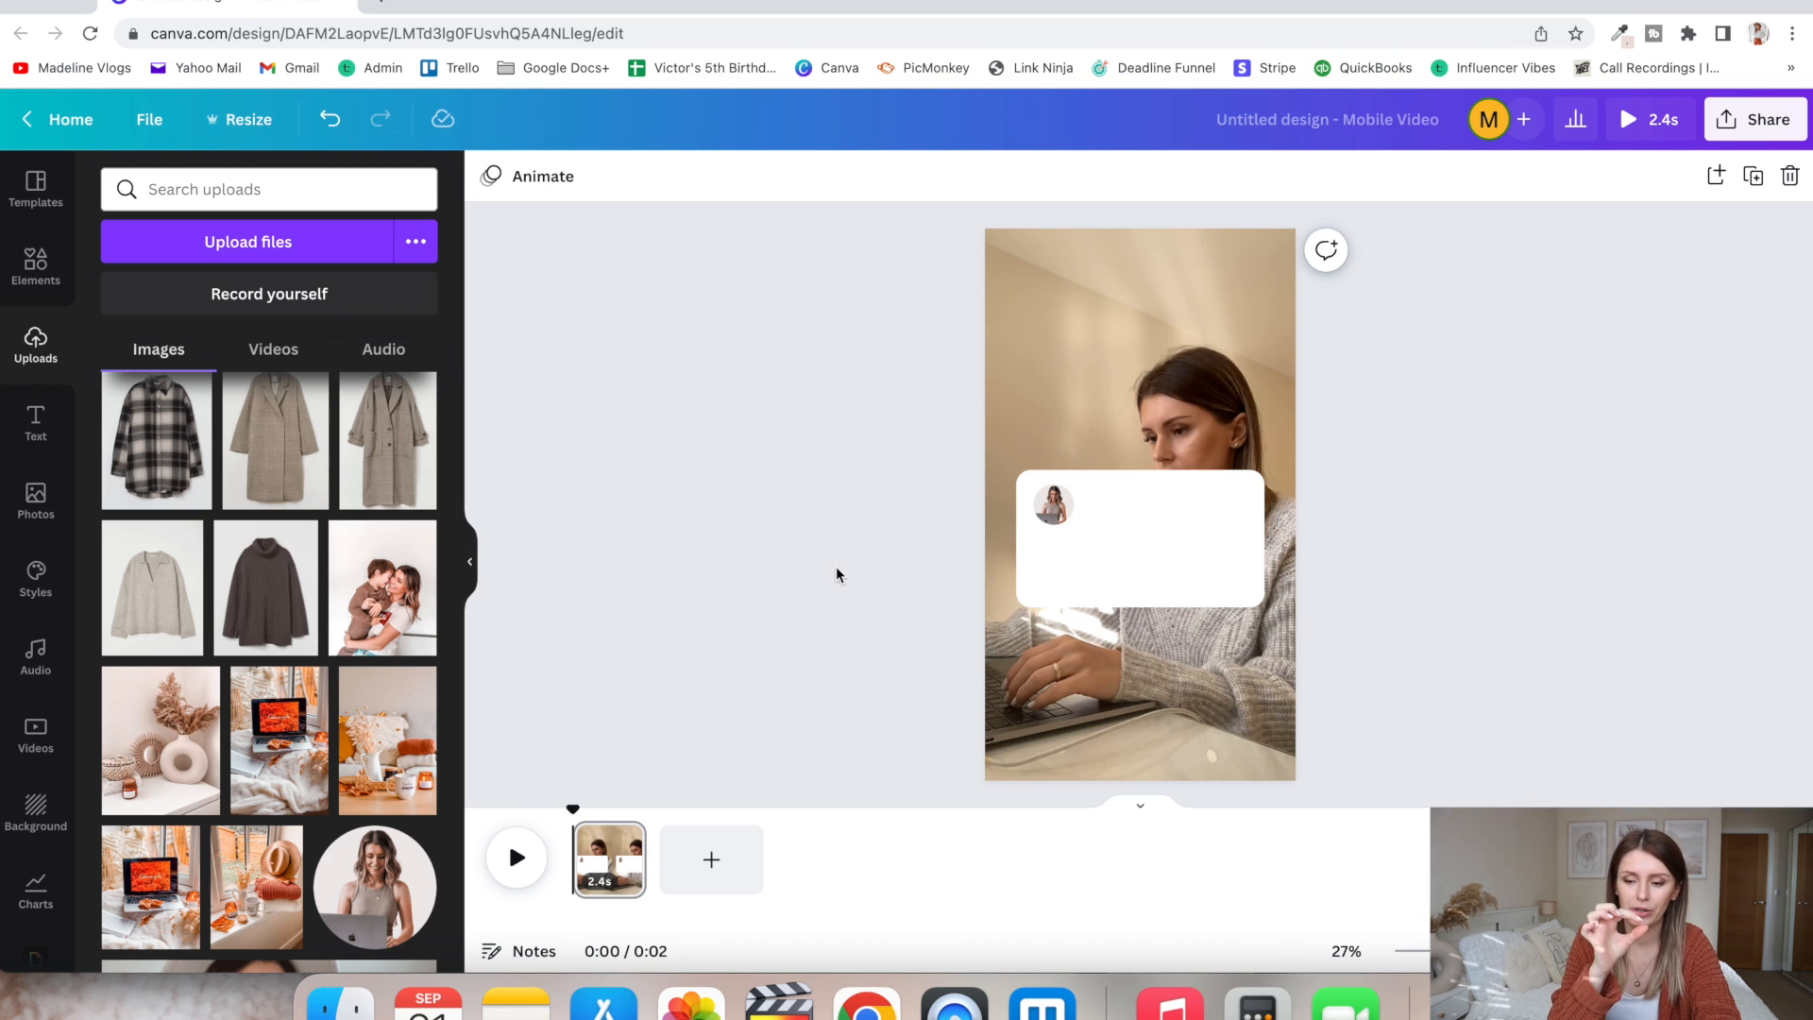
- Search the elements for "frame", add the circle frame and shrink it into the lower-right part of the white rectangle
{"action": "left_click", "coordinate": [33, 282]}
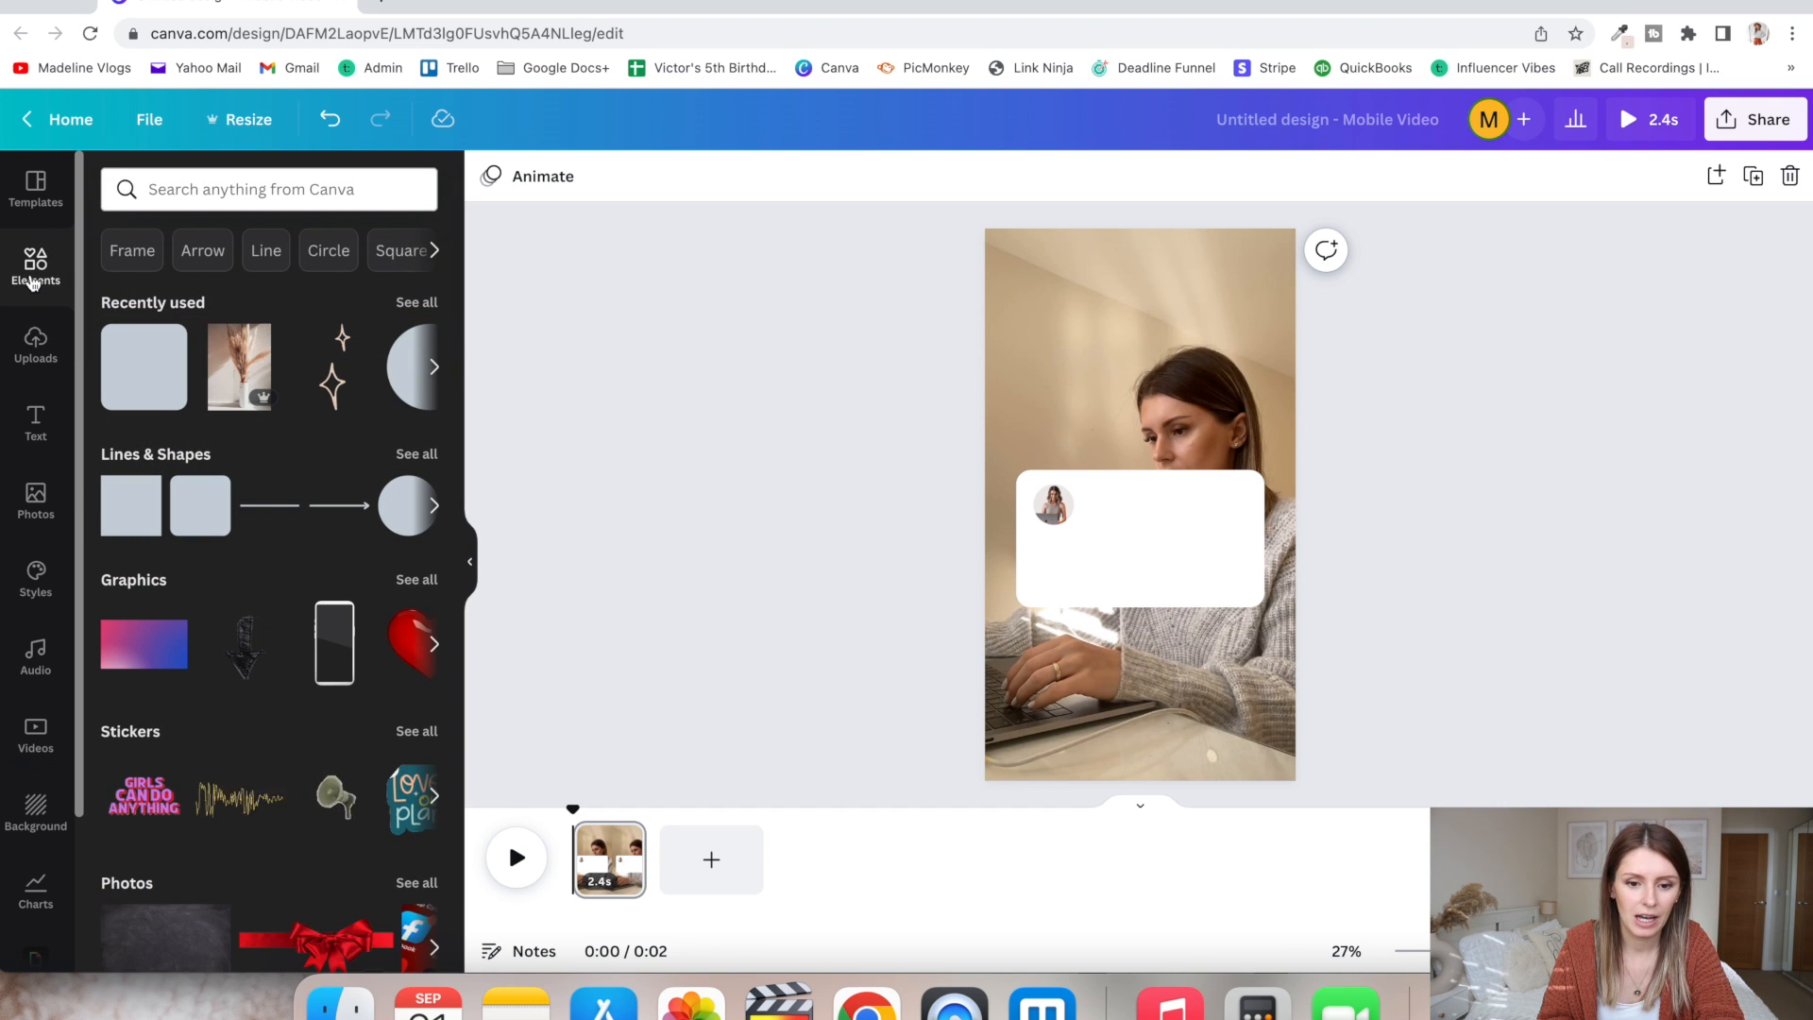
{"action": "left_click", "coordinate": [237, 190]}
{"action": "type", "text": "frame"}
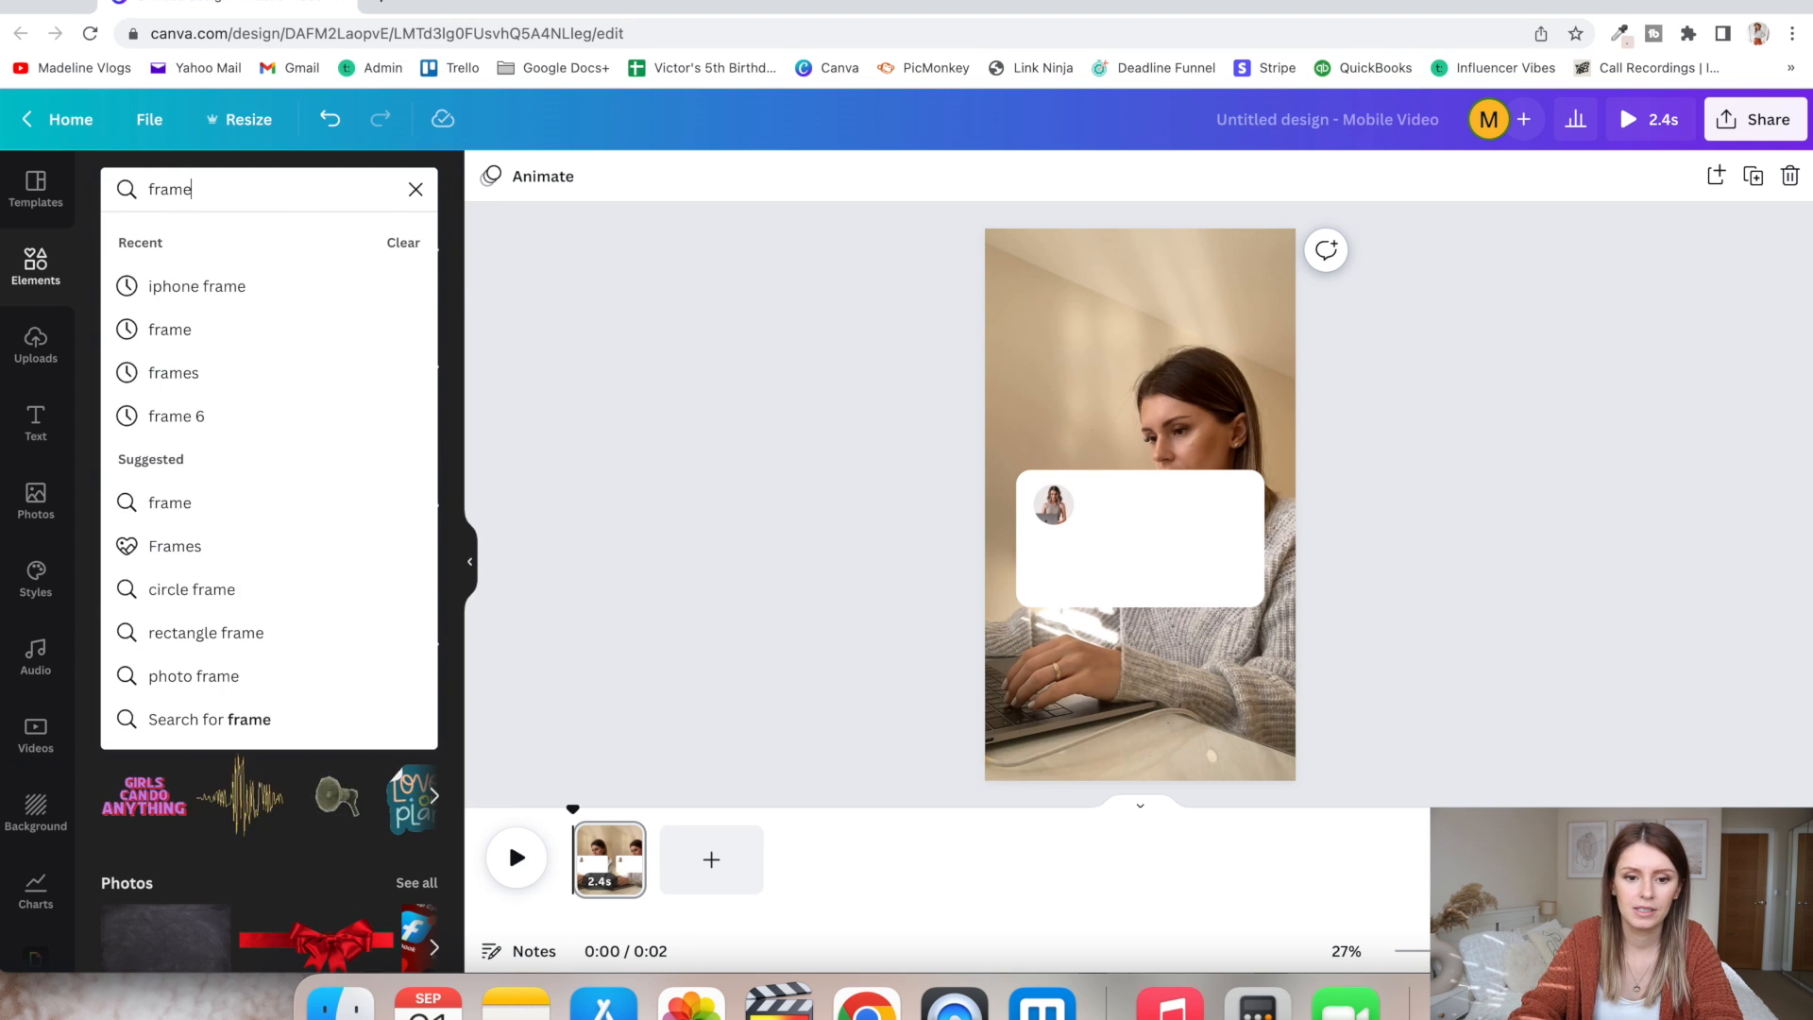
{"action": "key", "text": "Return"}
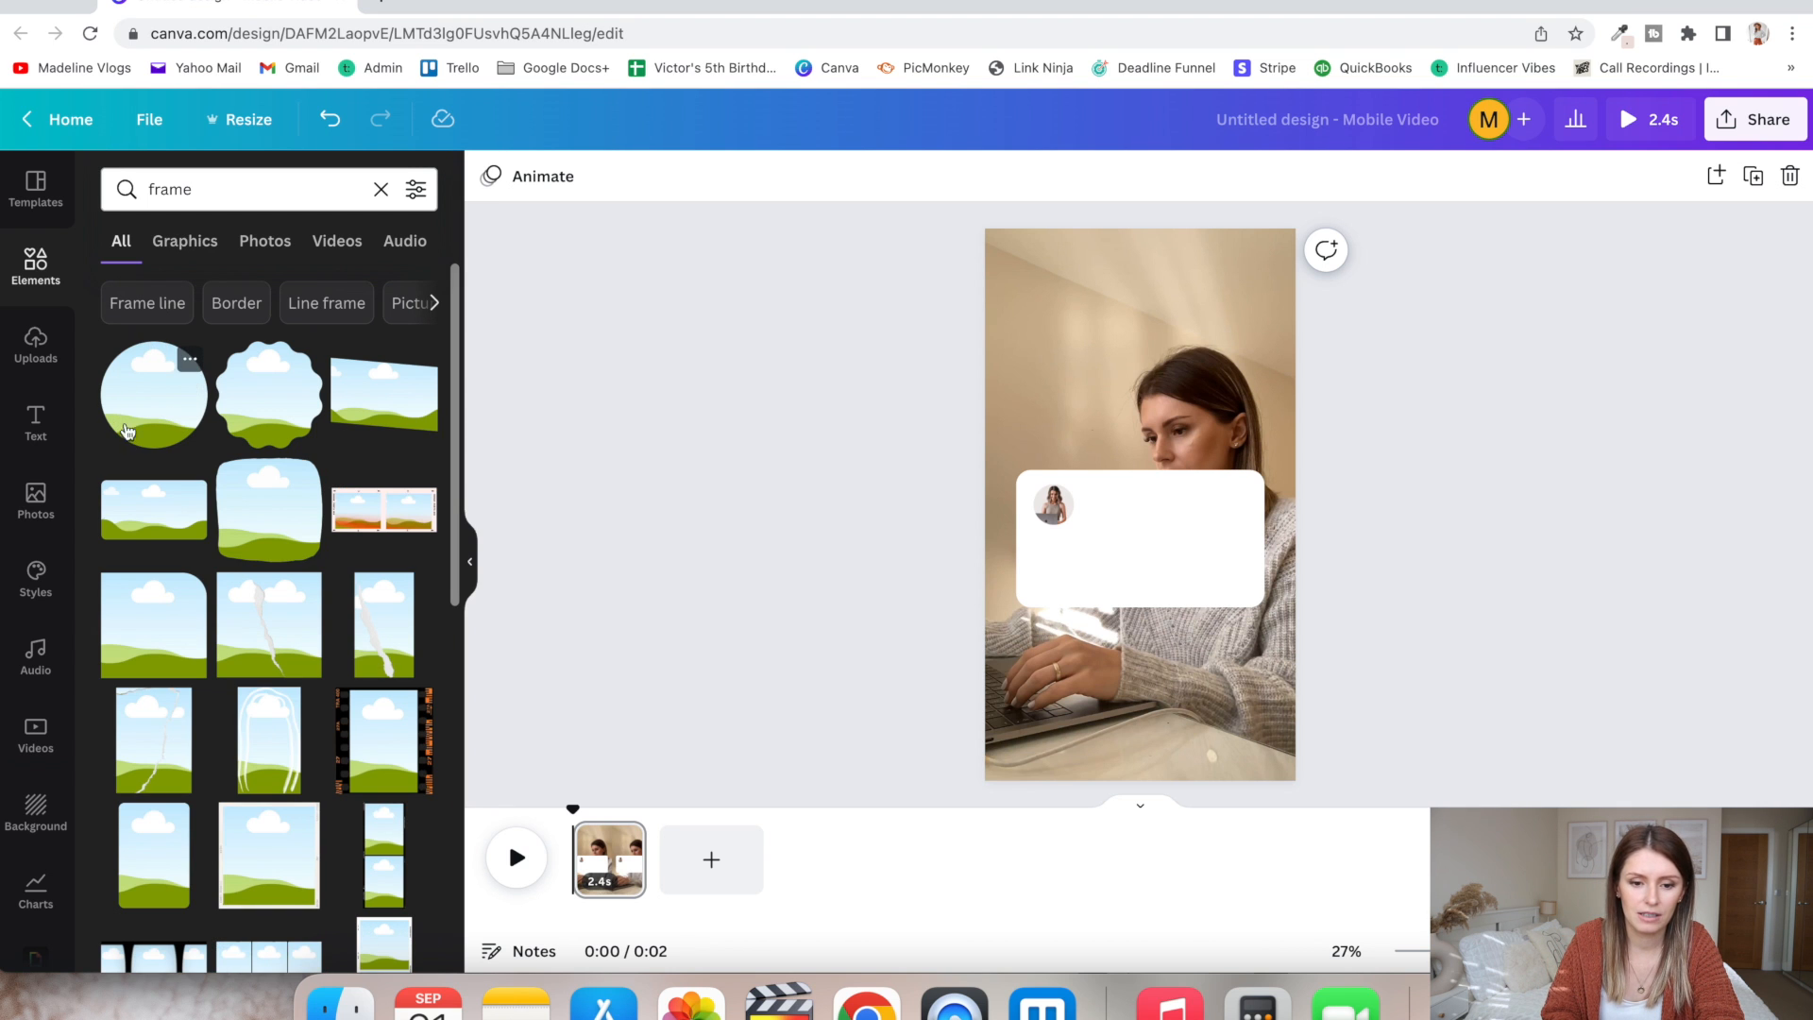
{"action": "left_click", "coordinate": [160, 407]}
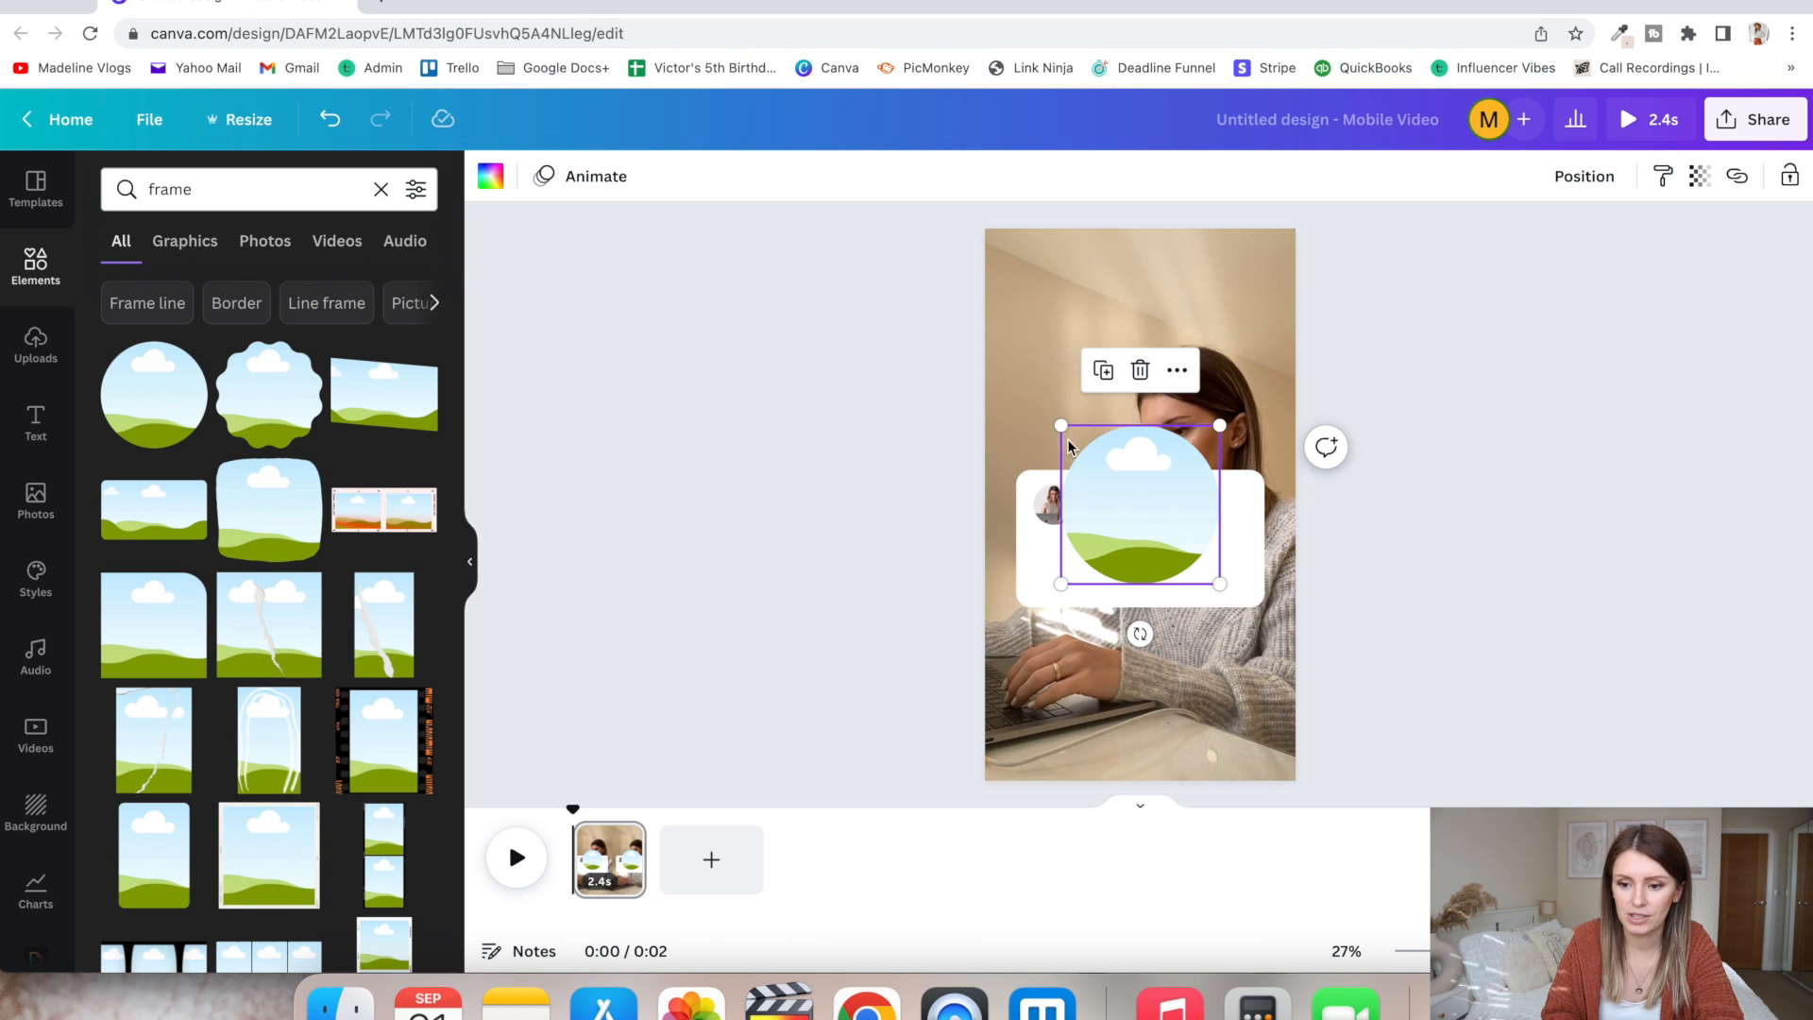
{"action": "left_click_drag", "start_coordinate": [1062, 425], "coordinate": [1174, 538]}
{"action": "left_click", "coordinate": [806, 630]}
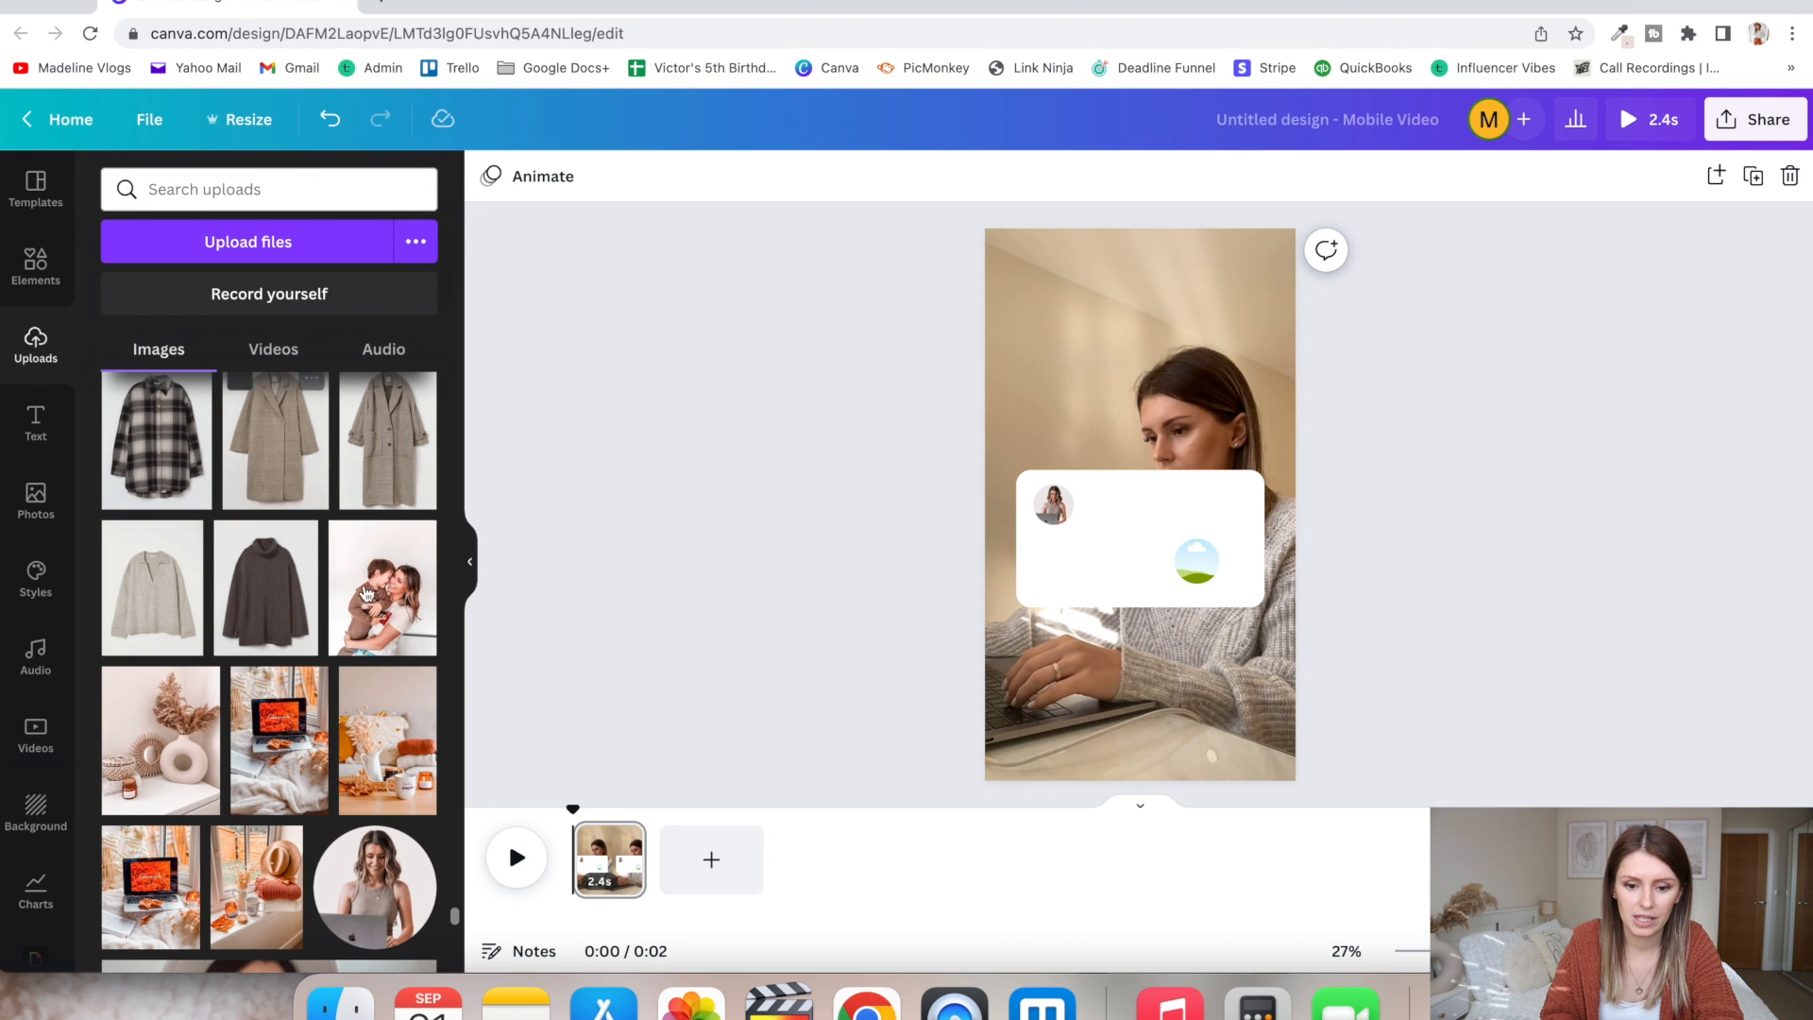
- Fill the circle frame in the white rectangle with the uploaded photo of the woman holding a child
{"action": "left_click", "coordinate": [481, 633]}
{"action": "left_click_drag", "start_coordinate": [480, 633], "coordinate": [1214, 572]}
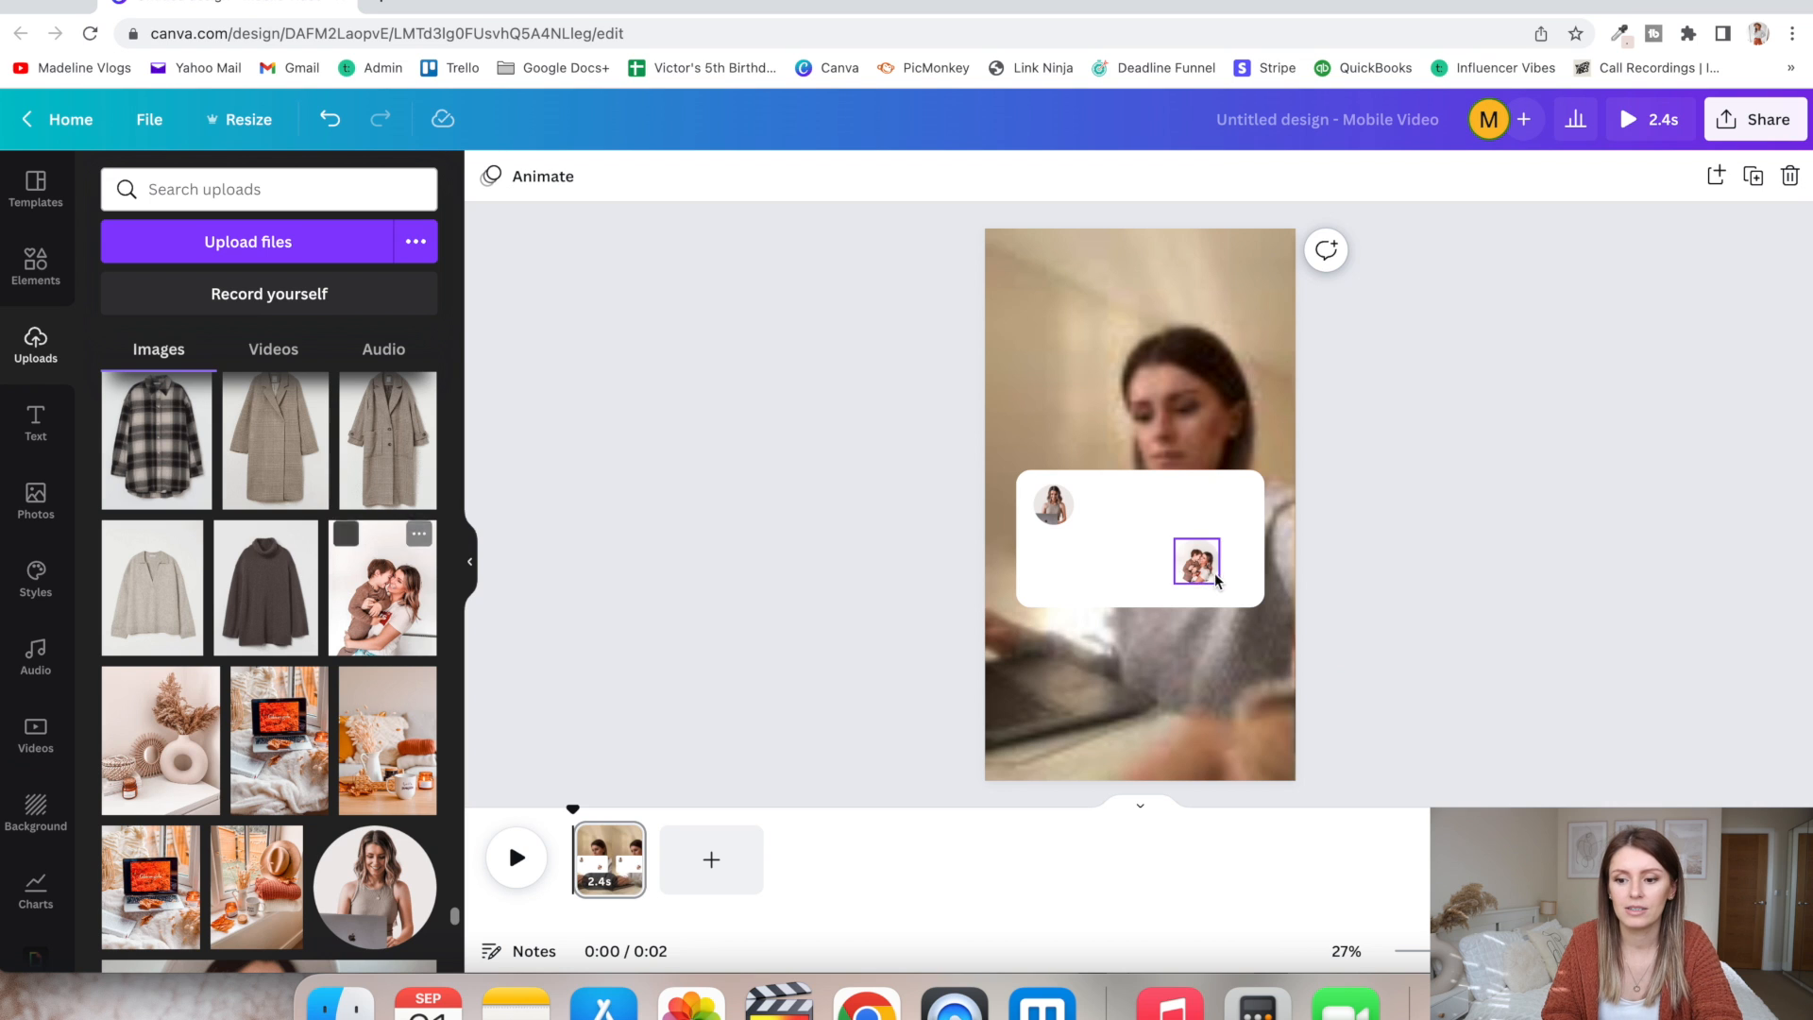
{"action": "left_click", "coordinate": [1199, 570]}
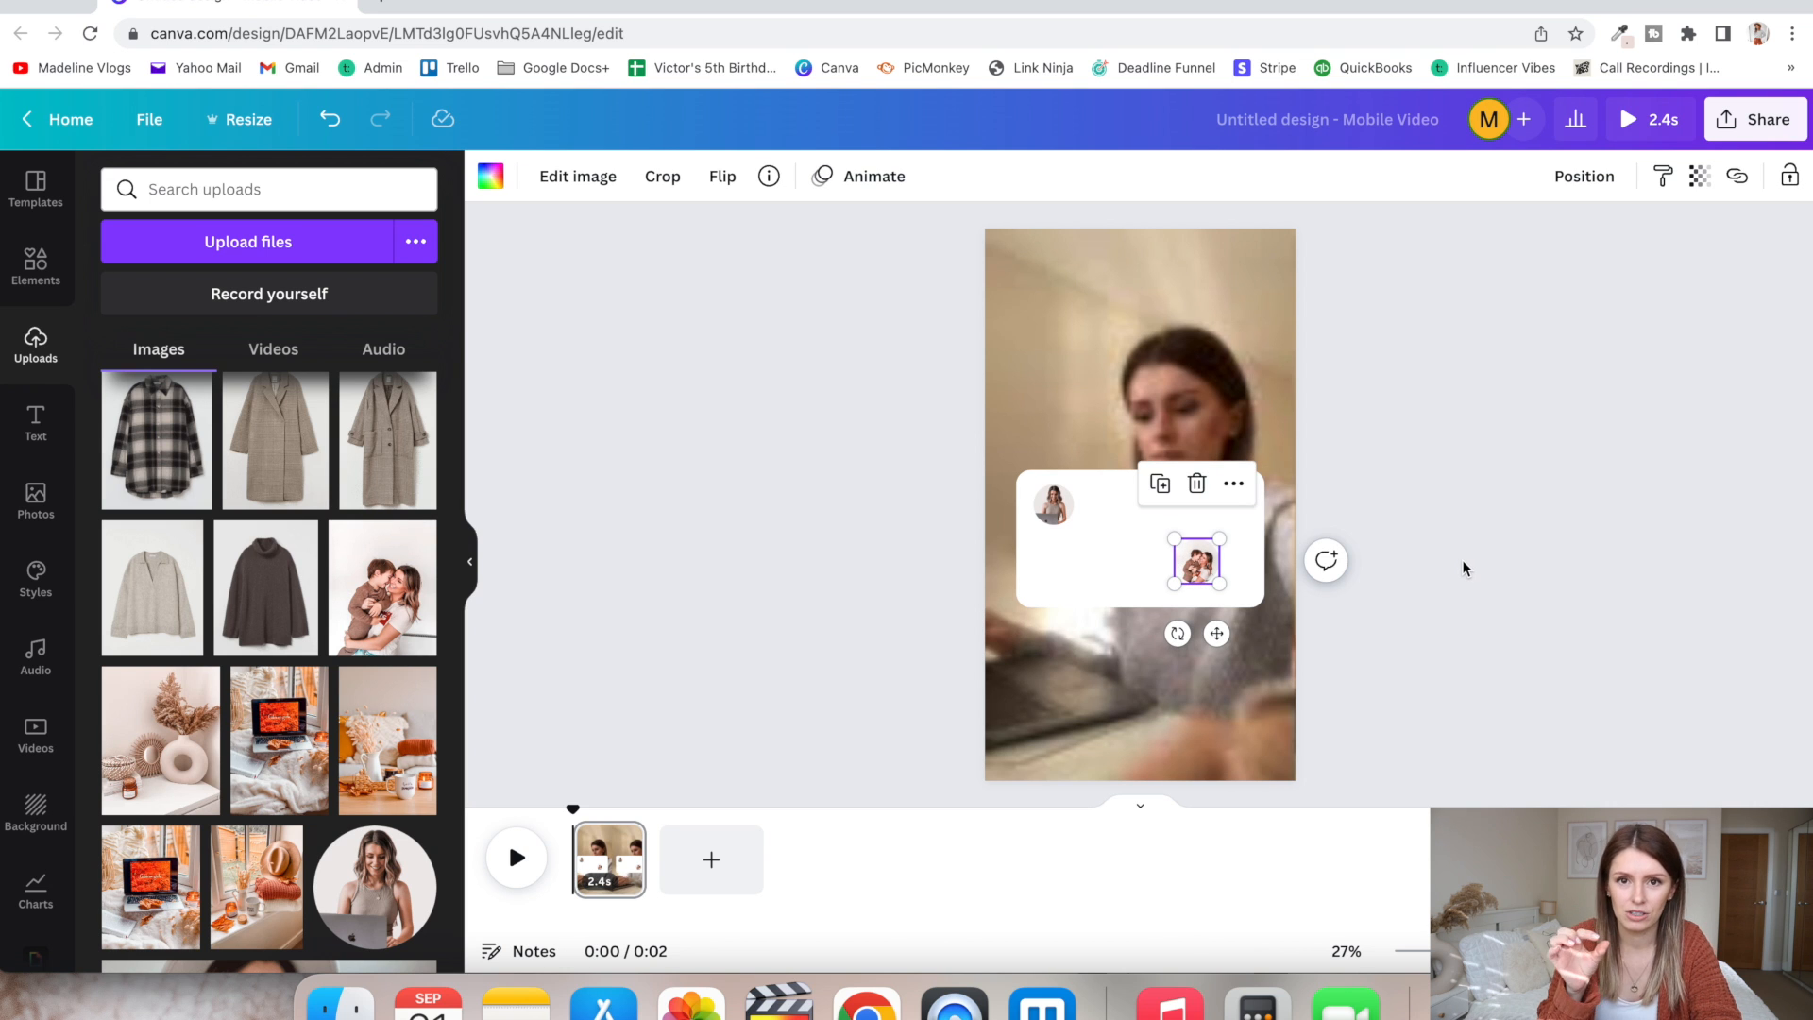
- Delete the photo-filled circle frame from the white rectangle, keeping only the profile picture
{"action": "left_click", "coordinate": [1462, 559]}
{"action": "left_click", "coordinate": [1190, 561]}
{"action": "key", "text": "Delete"}
{"action": "left_click", "coordinate": [1052, 515]}
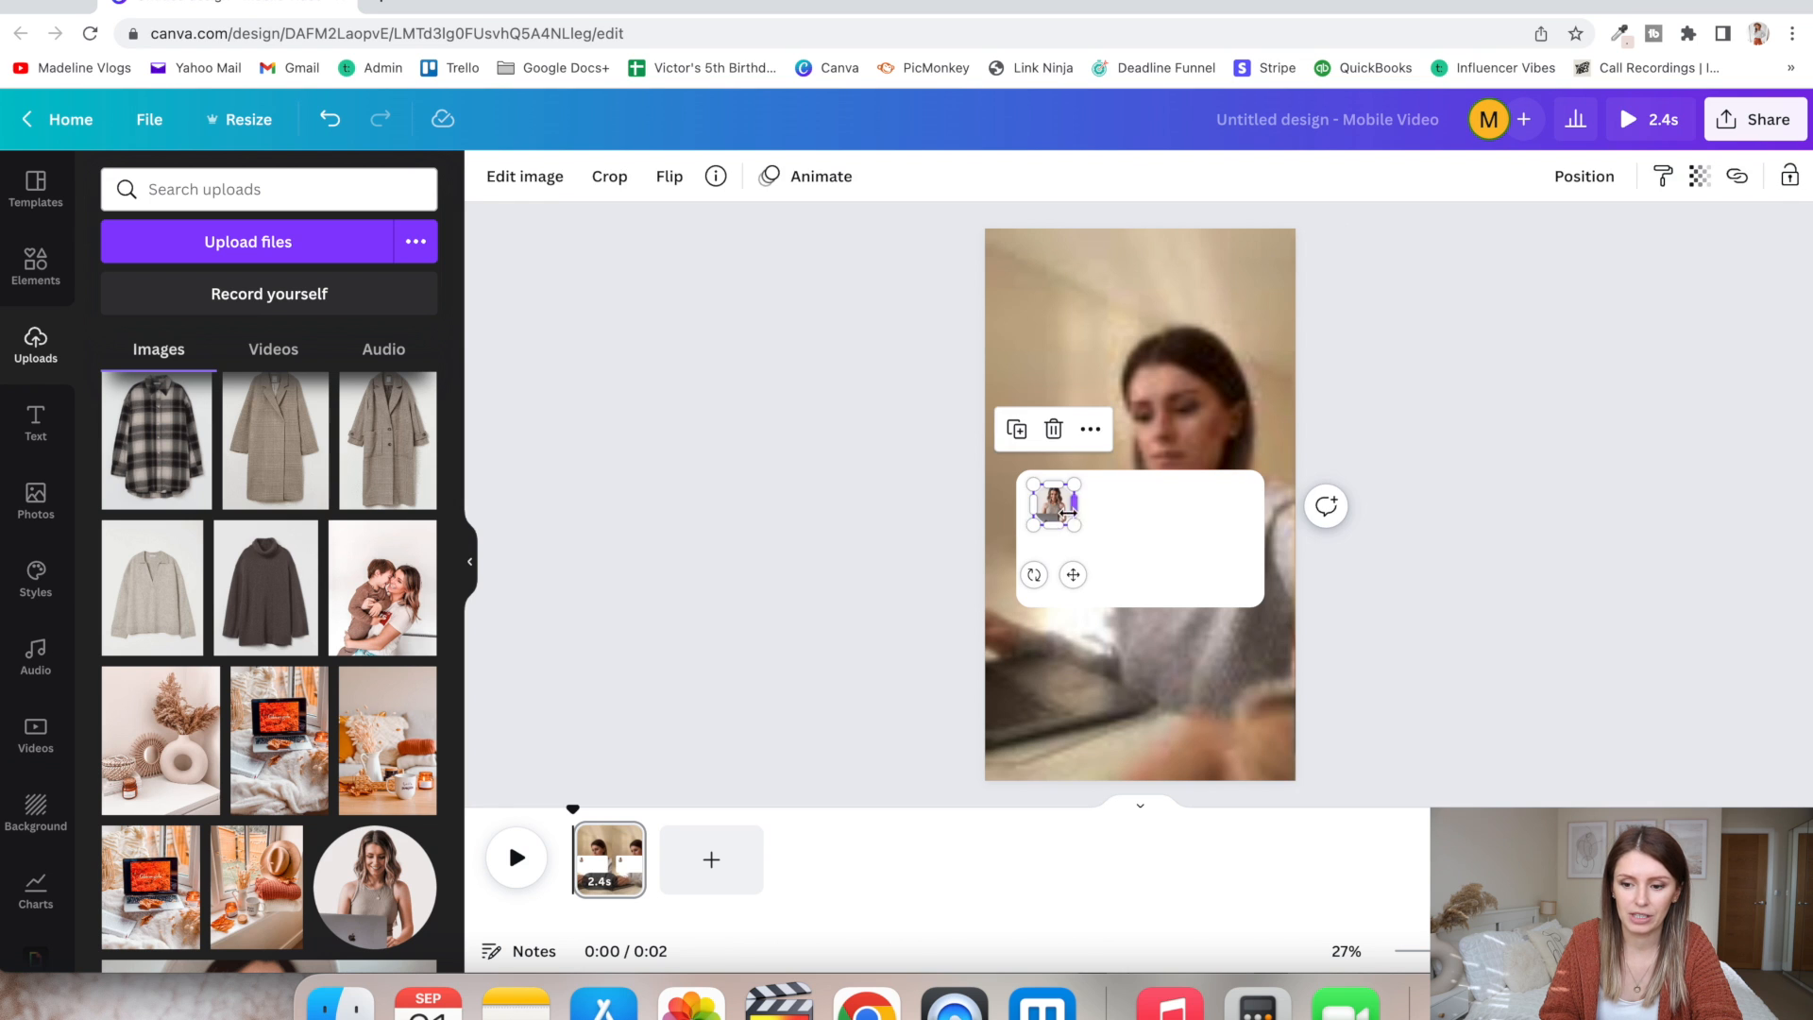
{"action": "left_click", "coordinate": [905, 576]}
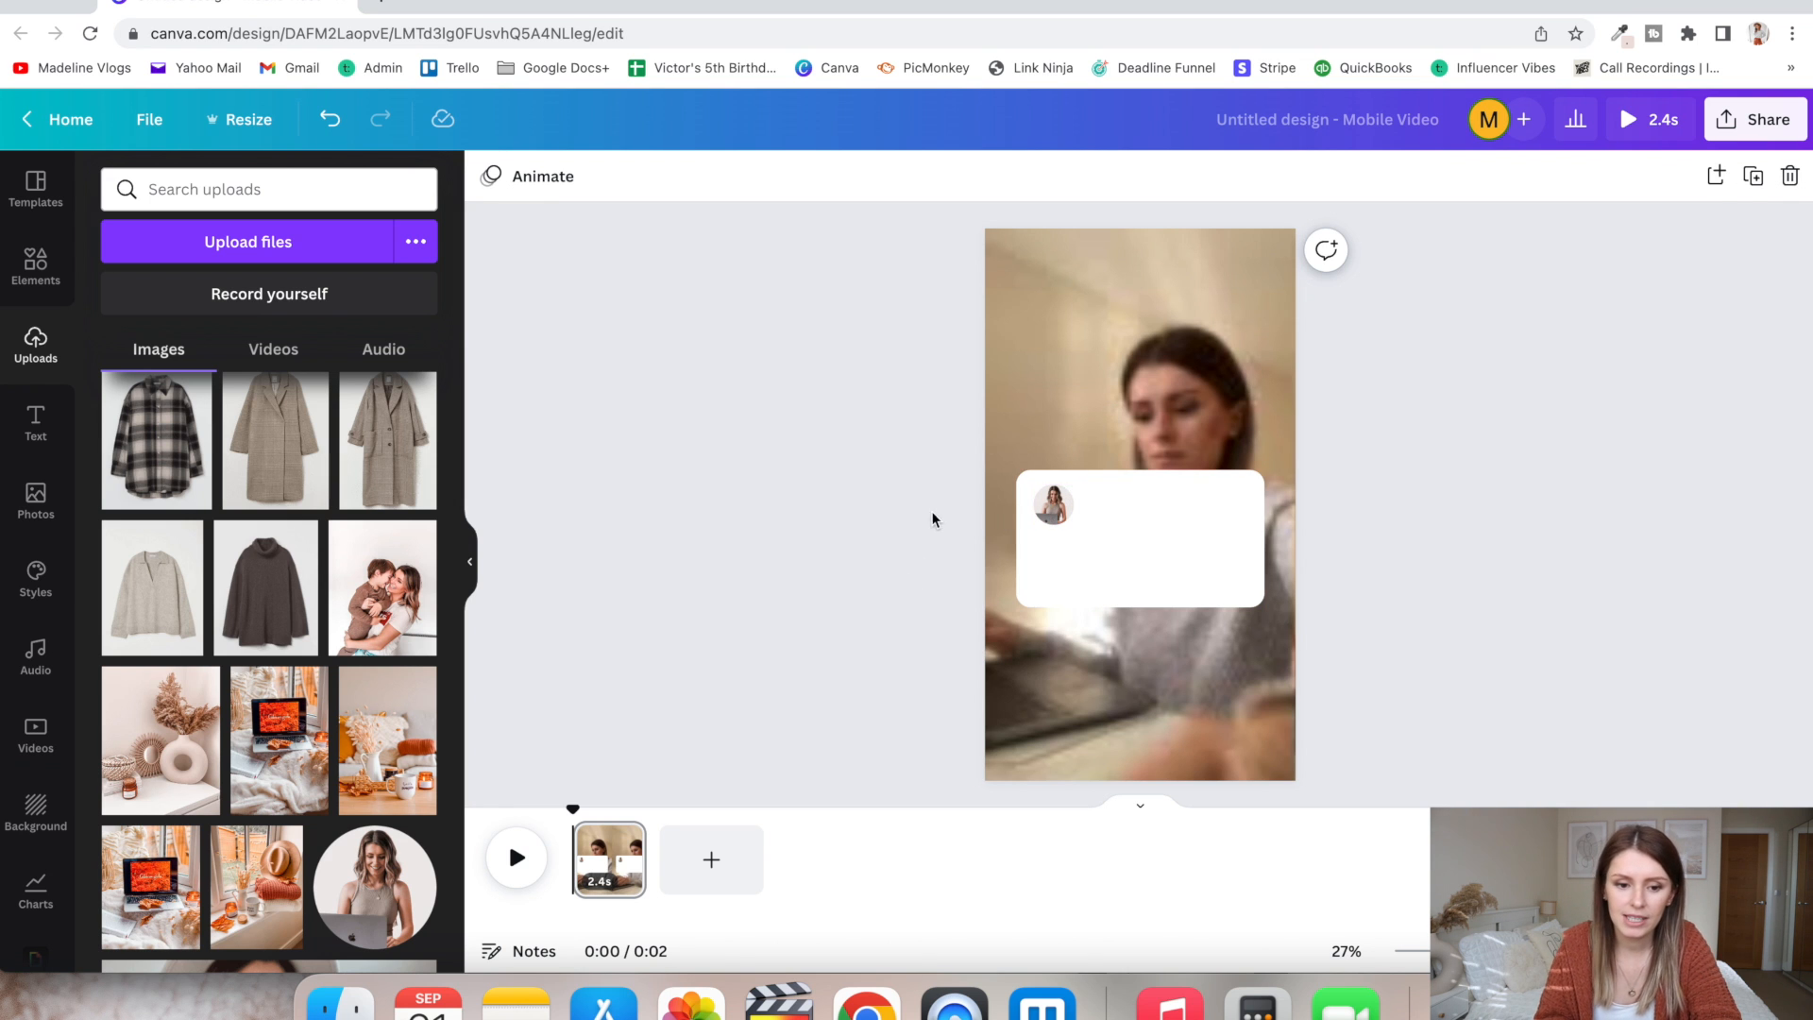
- Add a heading with the account's Instagram handle and place it beside the profile picture in the white rectangle
{"action": "left_click", "coordinate": [36, 430]}
{"action": "left_click", "coordinate": [296, 373]}
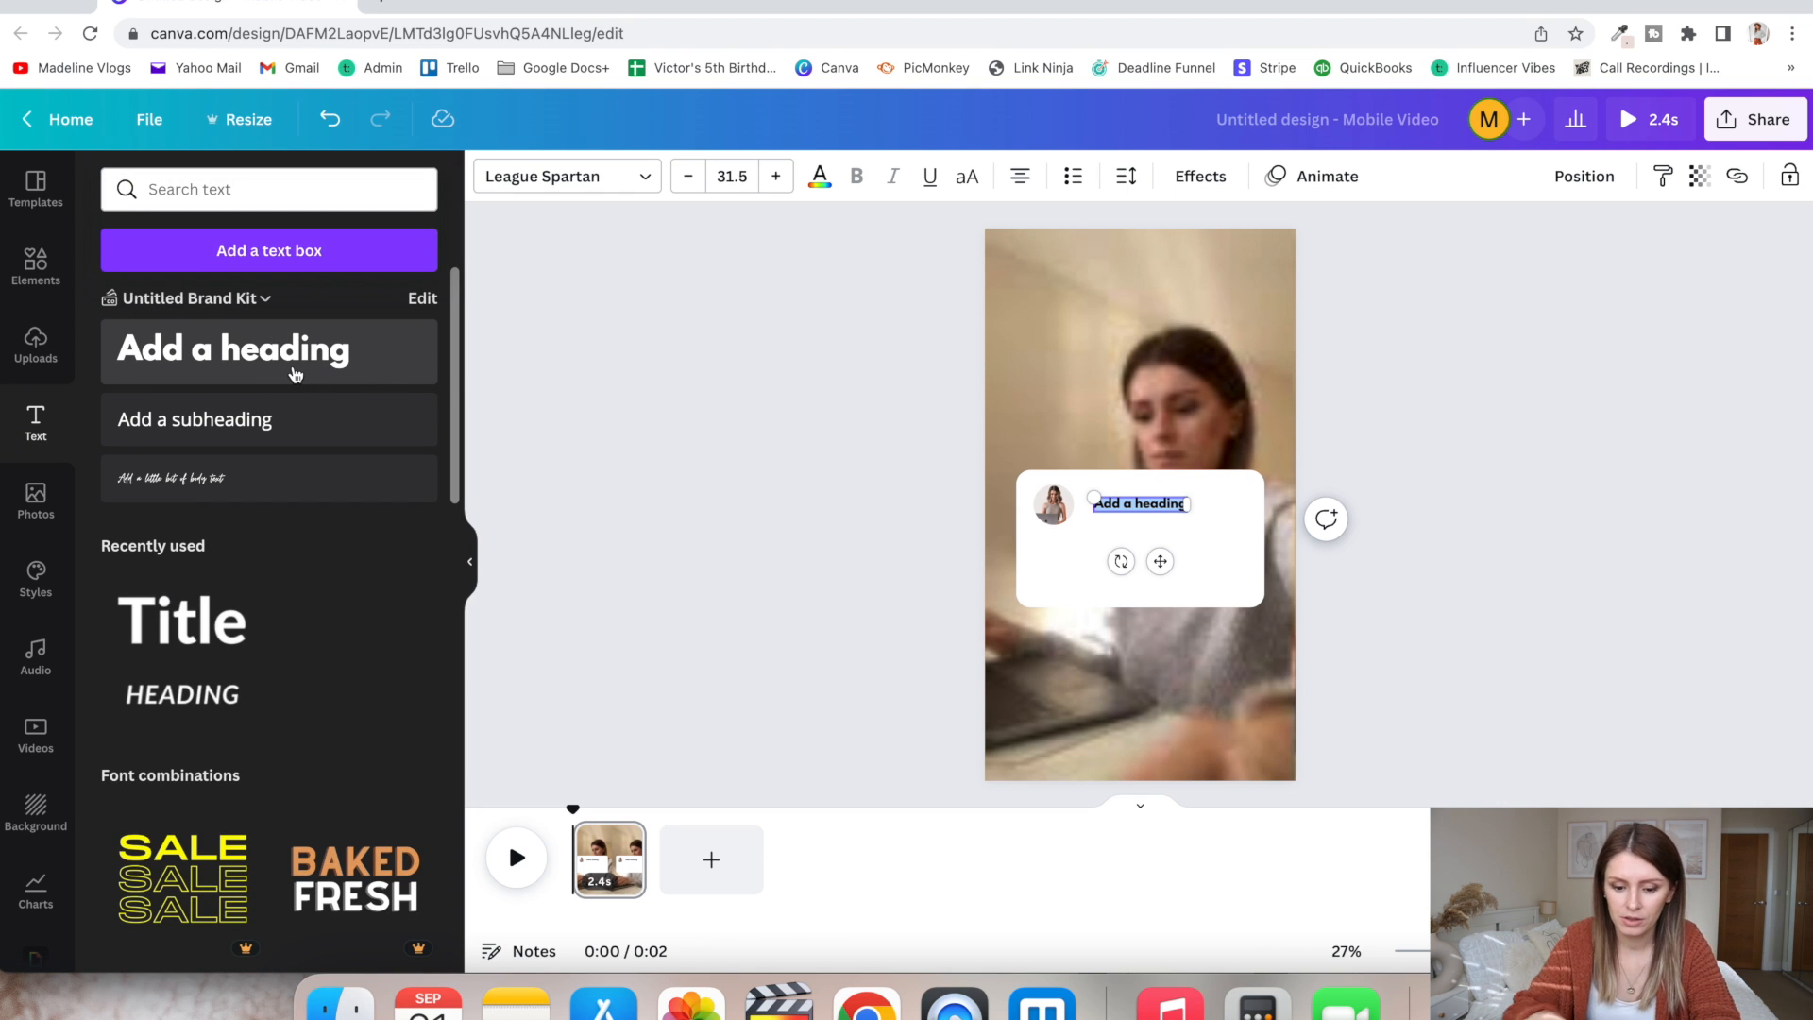
{"action": "key", "text": "BackSpace"}
{"action": "type", "text": "@madeline"}
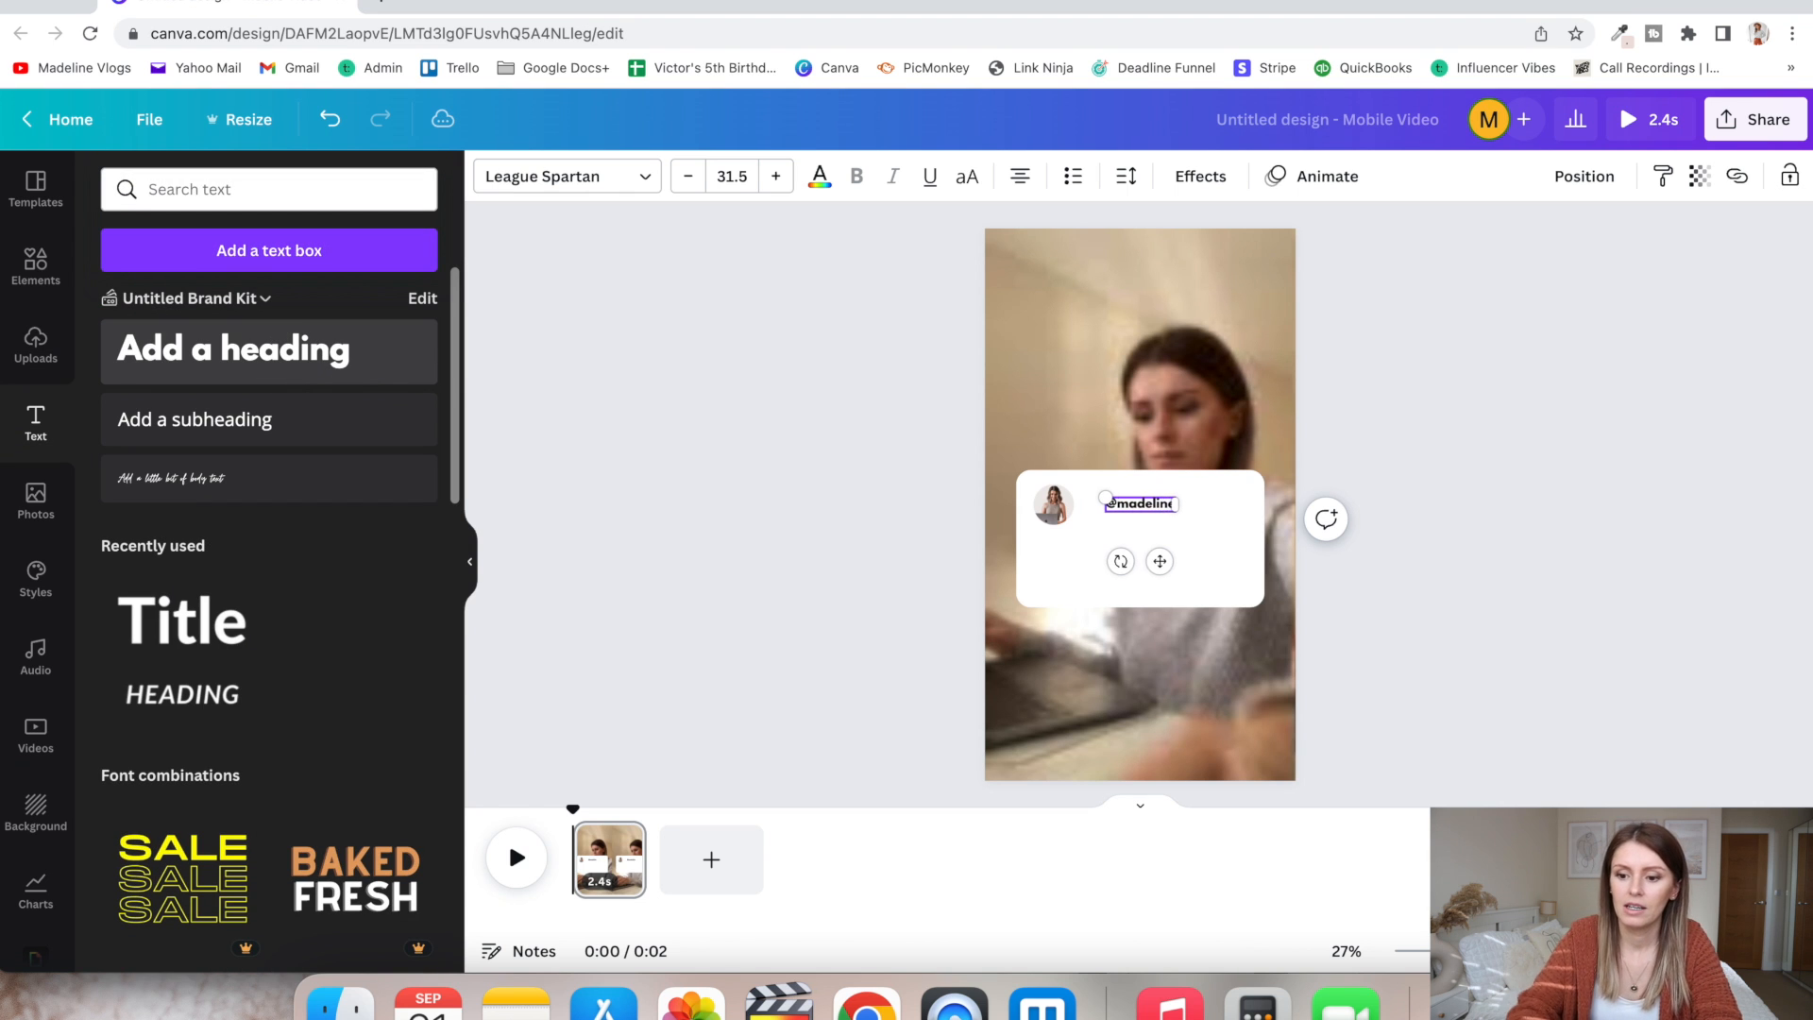
{"action": "left_click", "coordinate": [296, 369]}
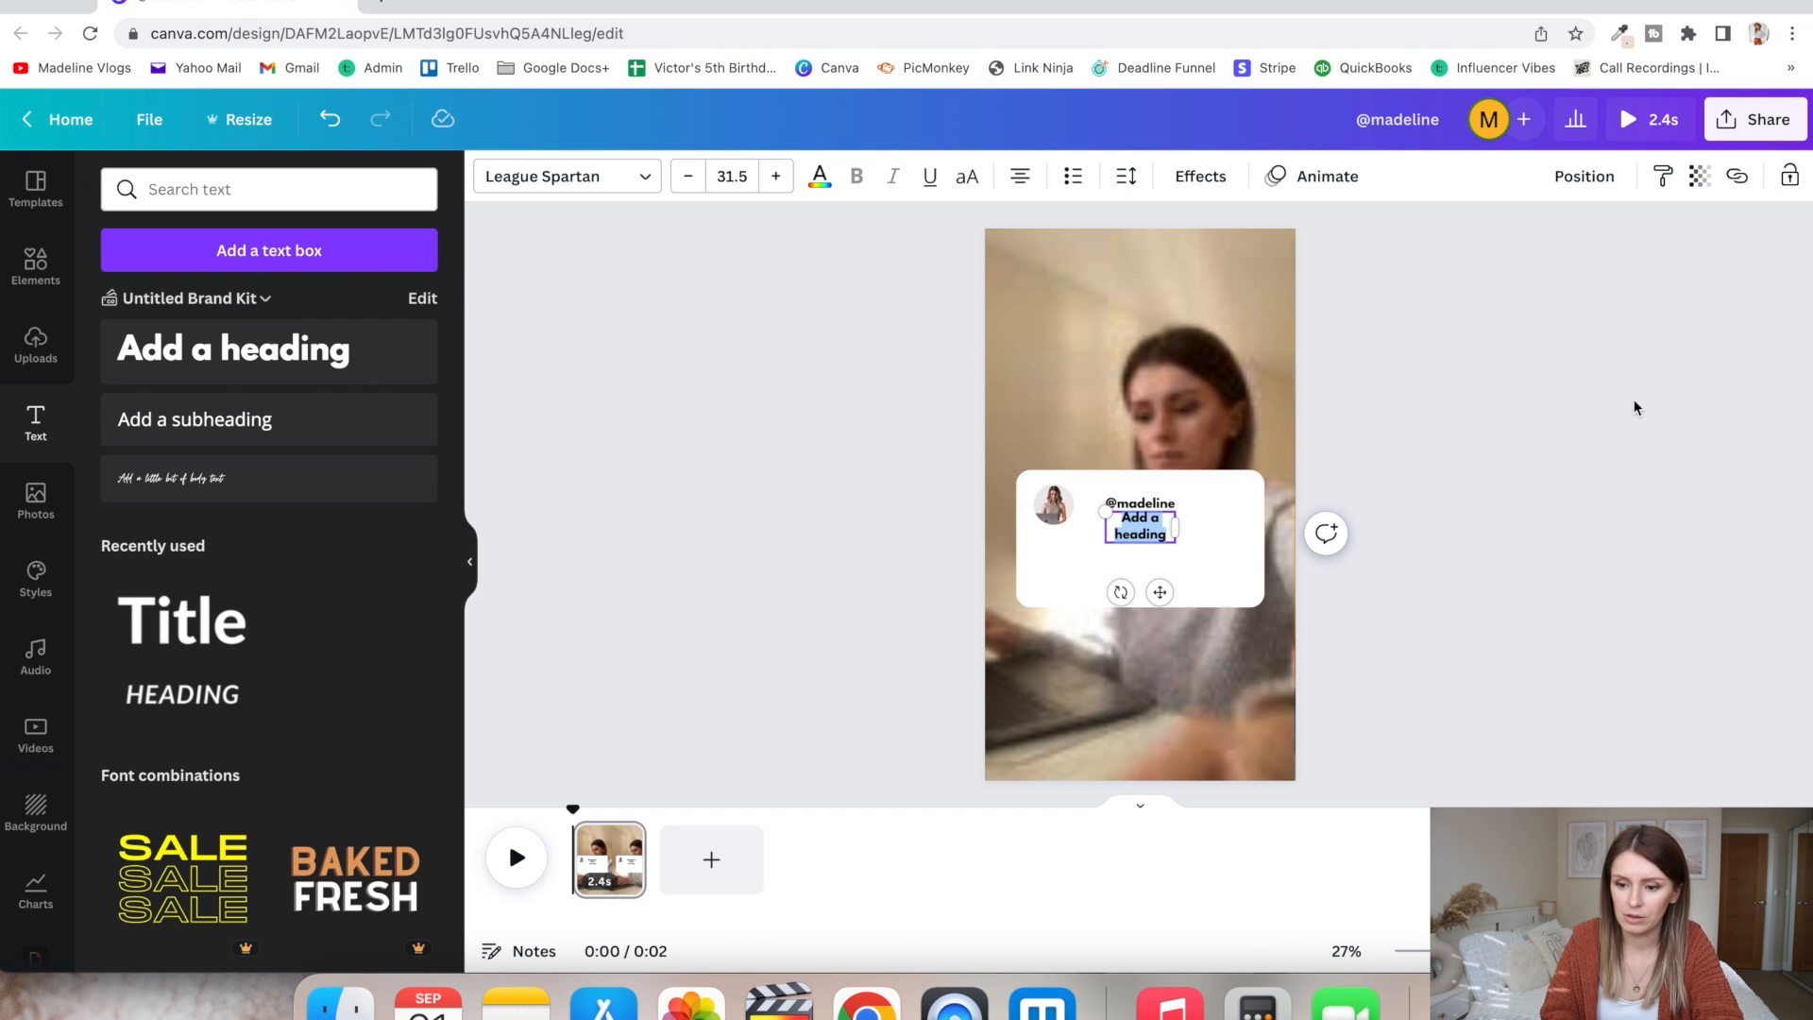
{"action": "left_click", "coordinate": [1530, 409]}
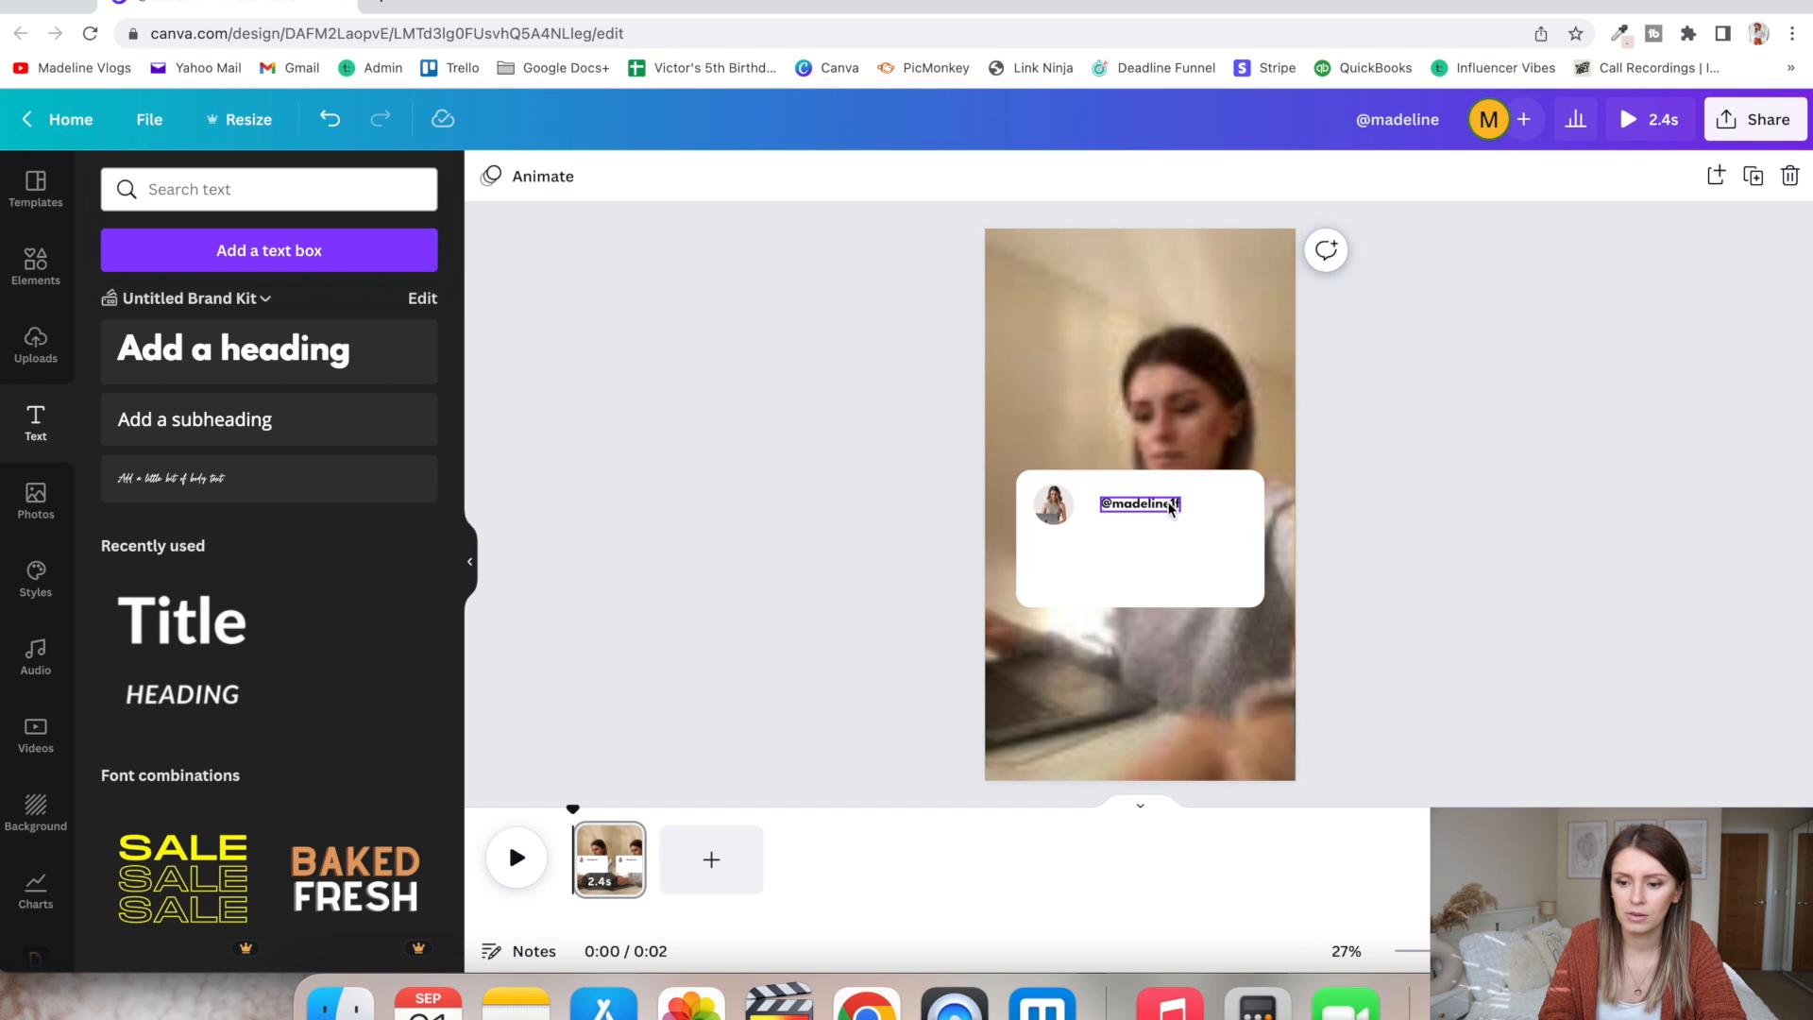
{"action": "left_click_drag", "start_coordinate": [1168, 504], "coordinate": [1149, 505]}
{"action": "left_click", "coordinate": [1455, 430]}
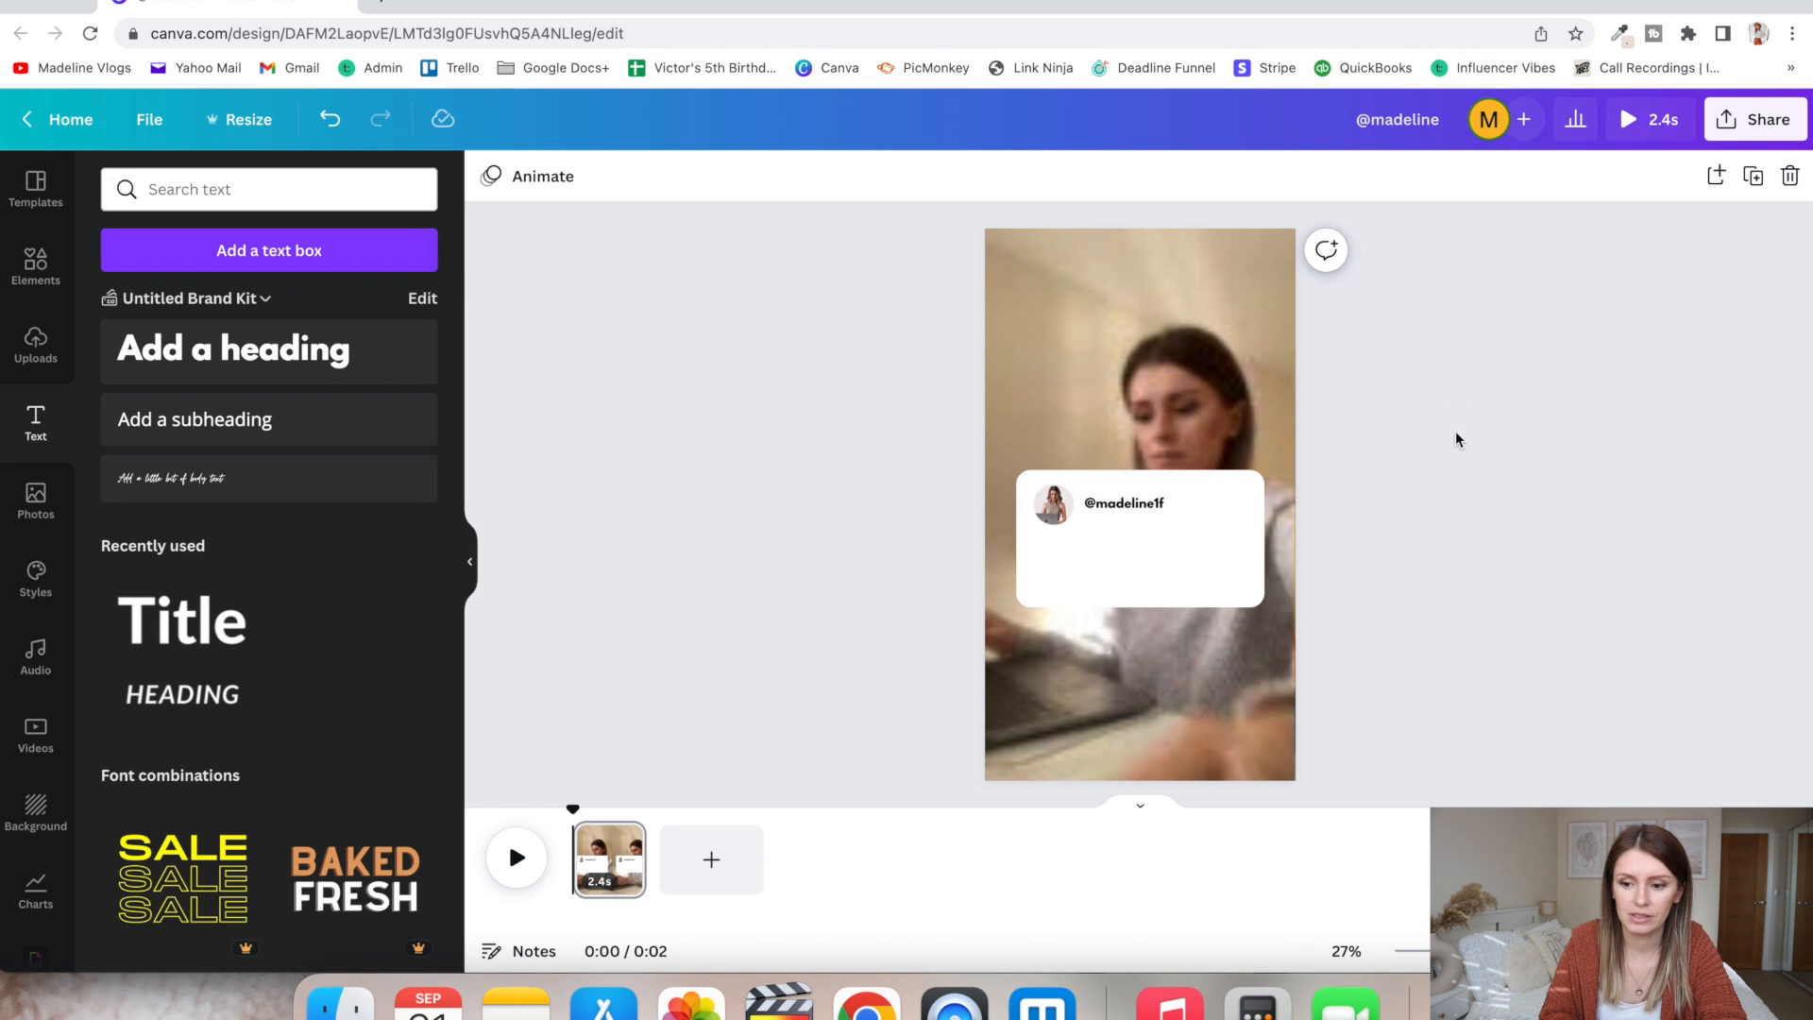
- Change the Instagram handle's font to Glacial Indifference
{"action": "left_click", "coordinate": [1121, 509]}
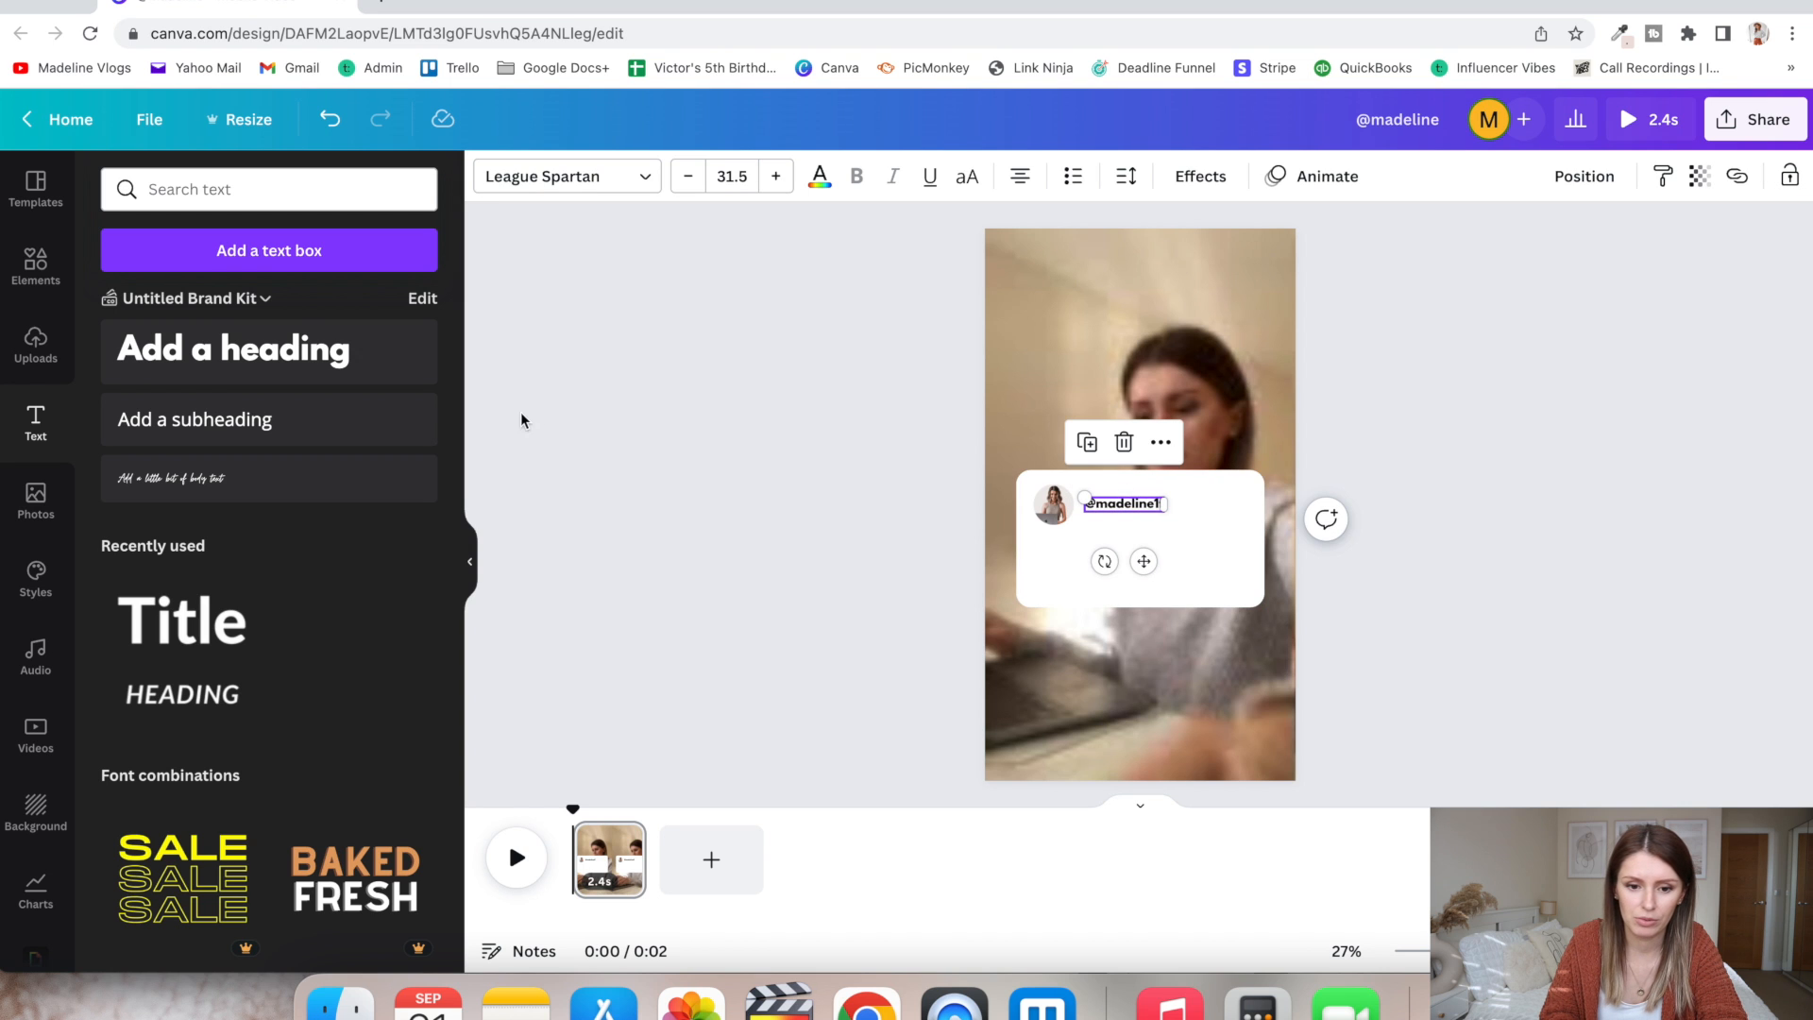
{"action": "left_click", "coordinate": [609, 178]}
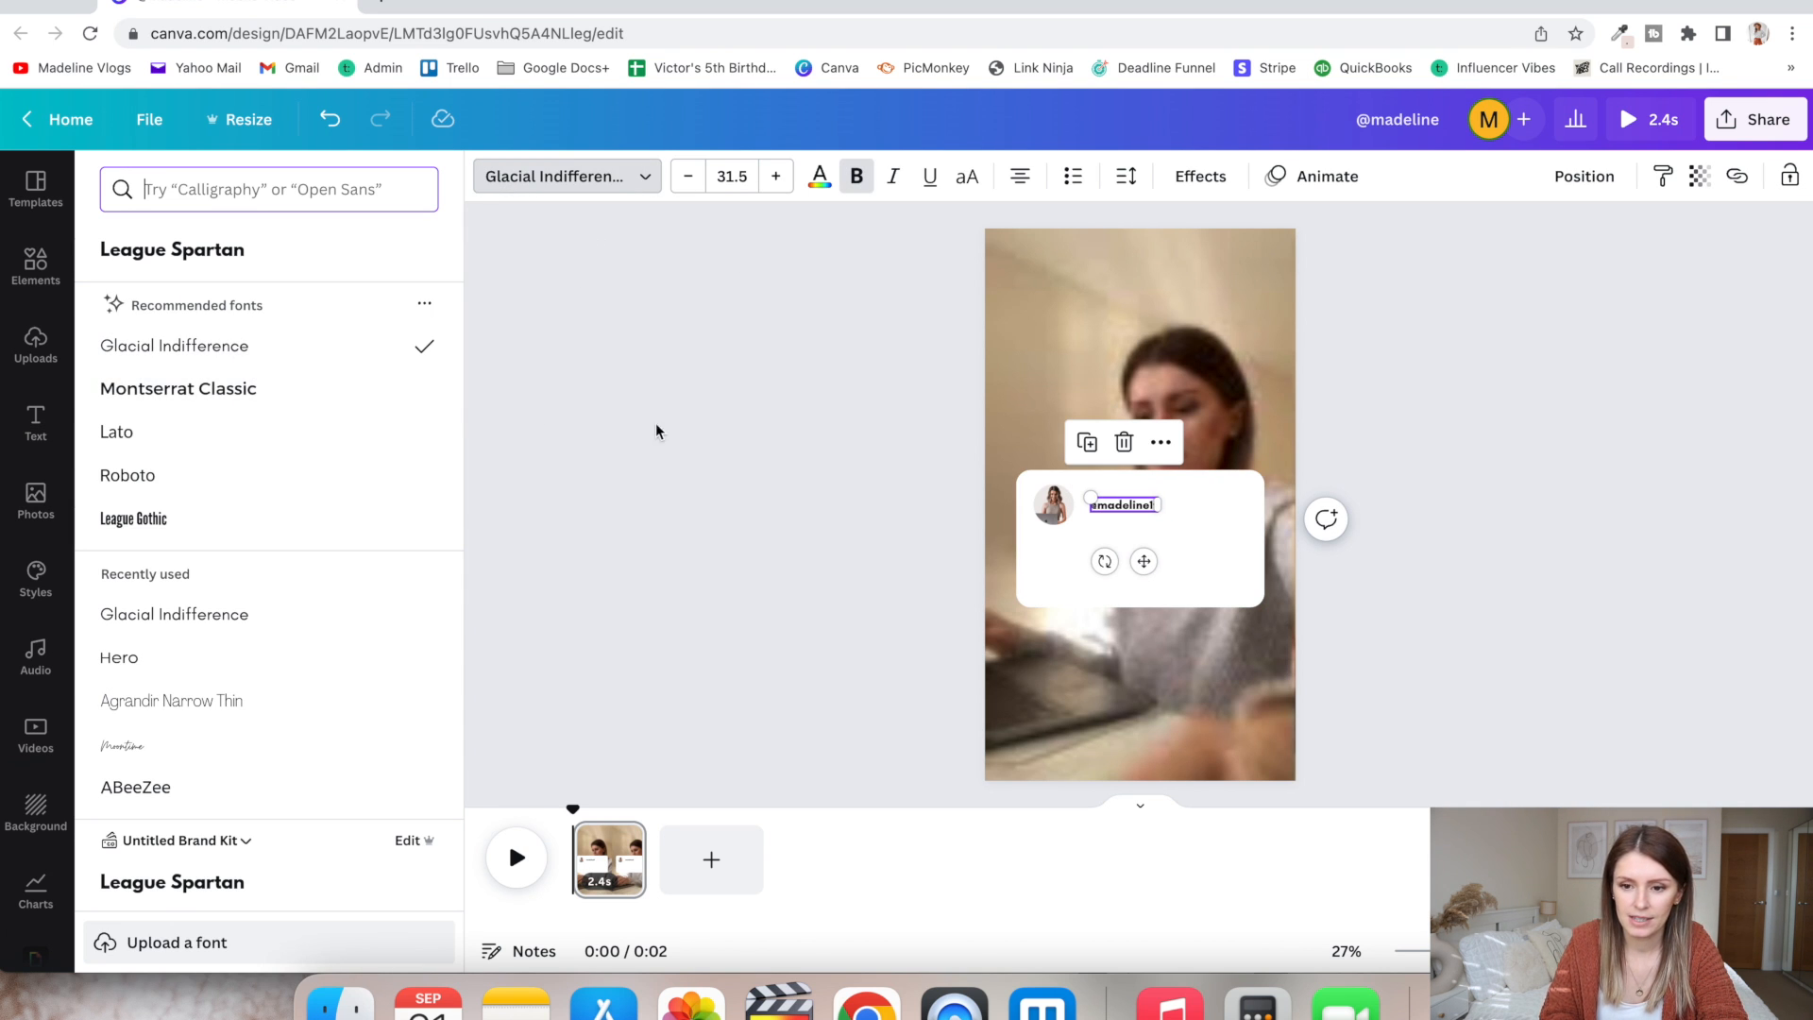
{"action": "left_click", "coordinate": [841, 411]}
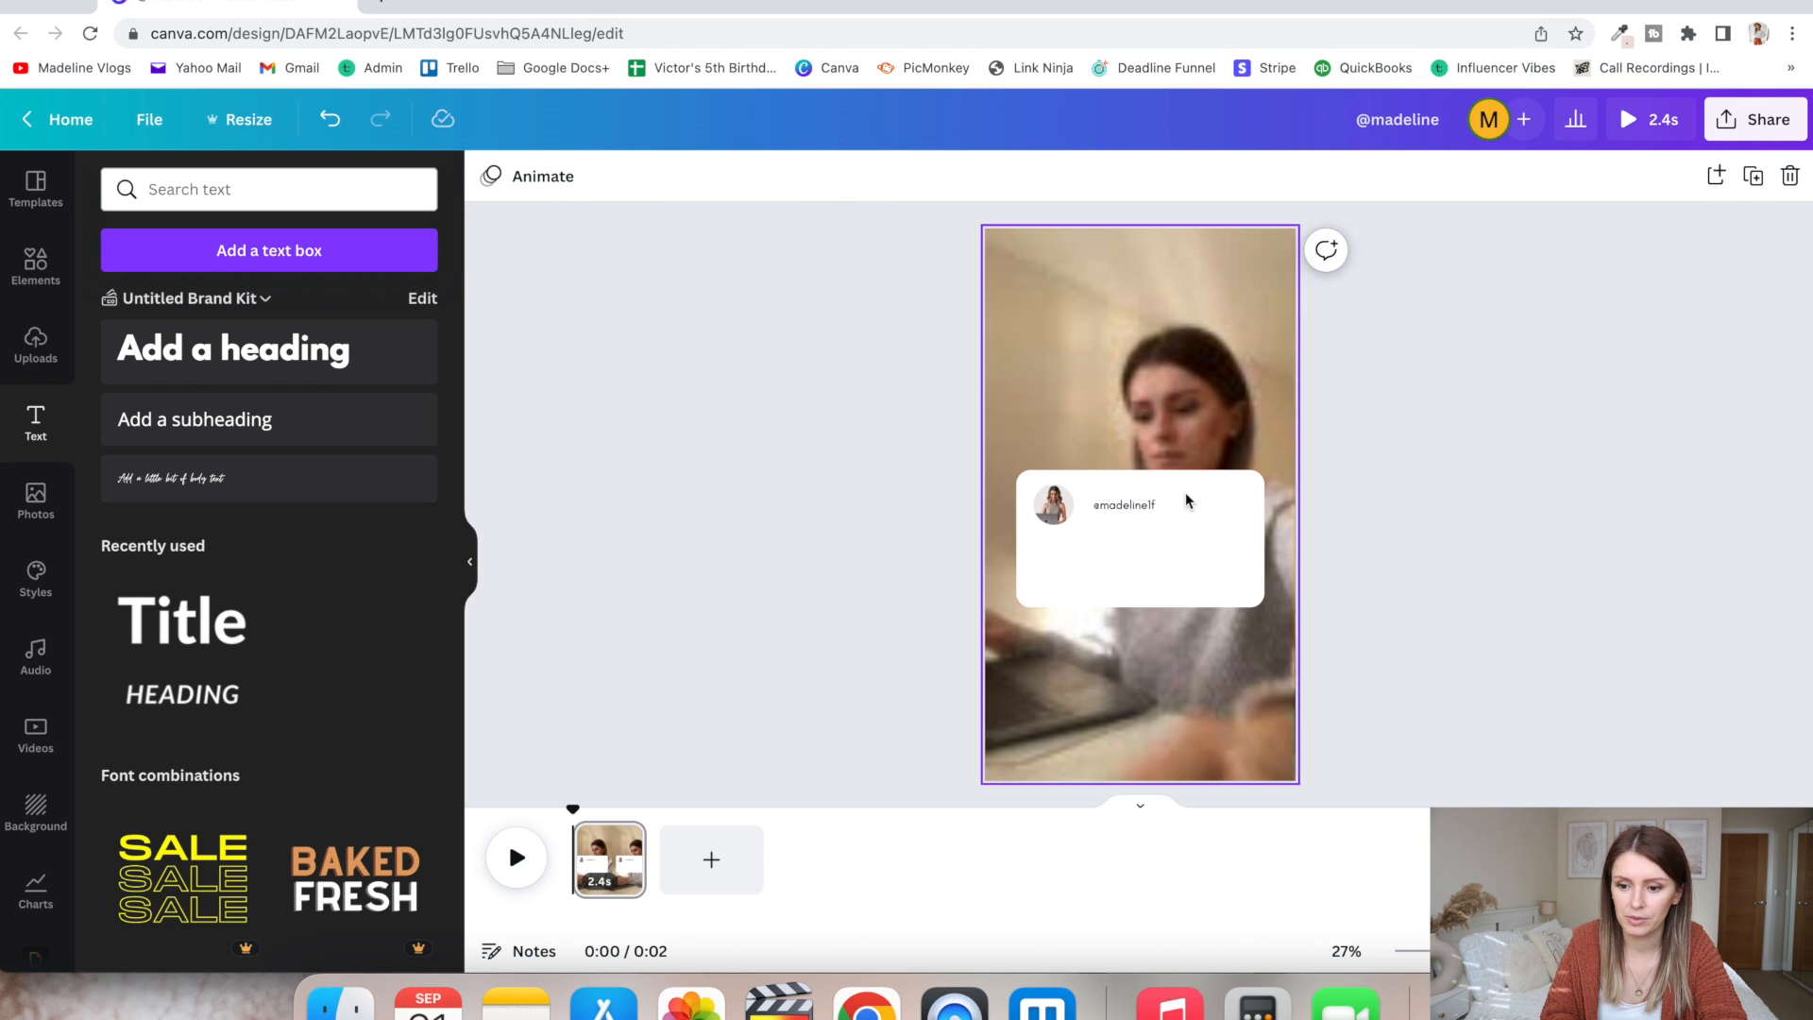
- Add a subheading below the handle reading "Autumn is awesome. I love coffee, crunchy leaves, Gilmore Girls and crisp mornings."
{"action": "left_click", "coordinate": [241, 440]}
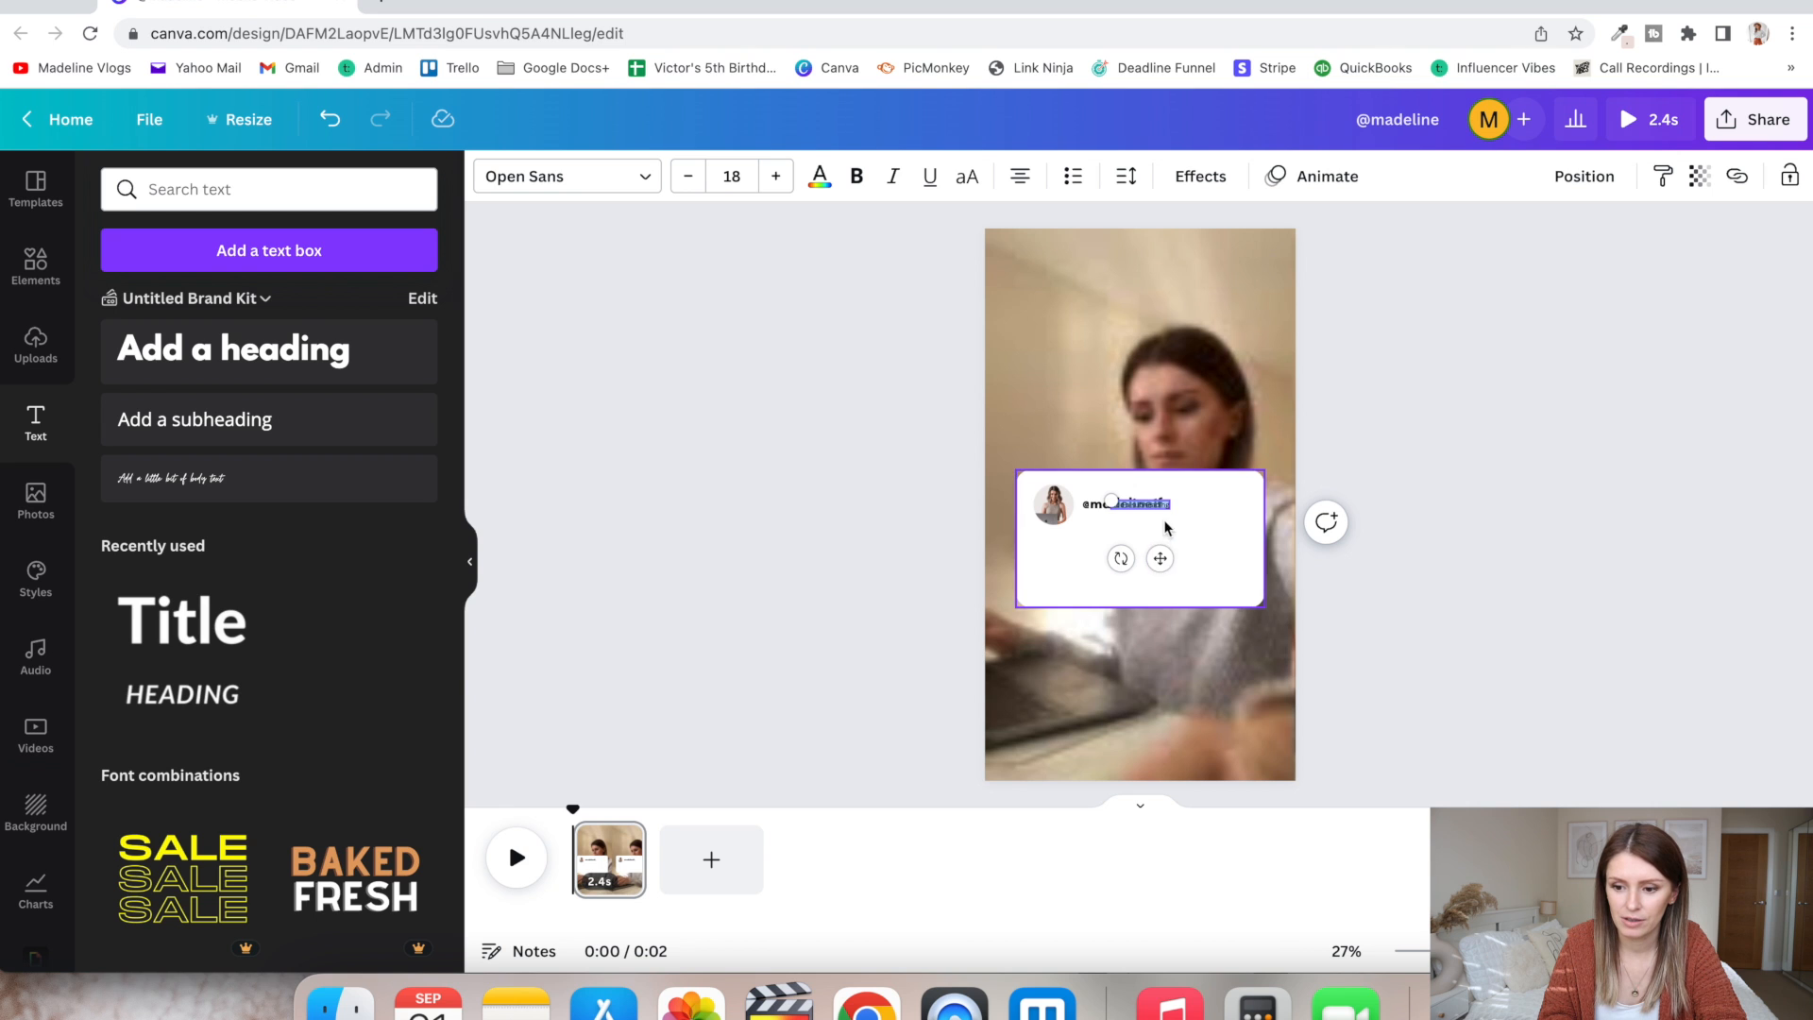
{"action": "left_click_drag", "start_coordinate": [1168, 513], "coordinate": [1109, 543]}
{"action": "left_click", "coordinate": [1611, 405]}
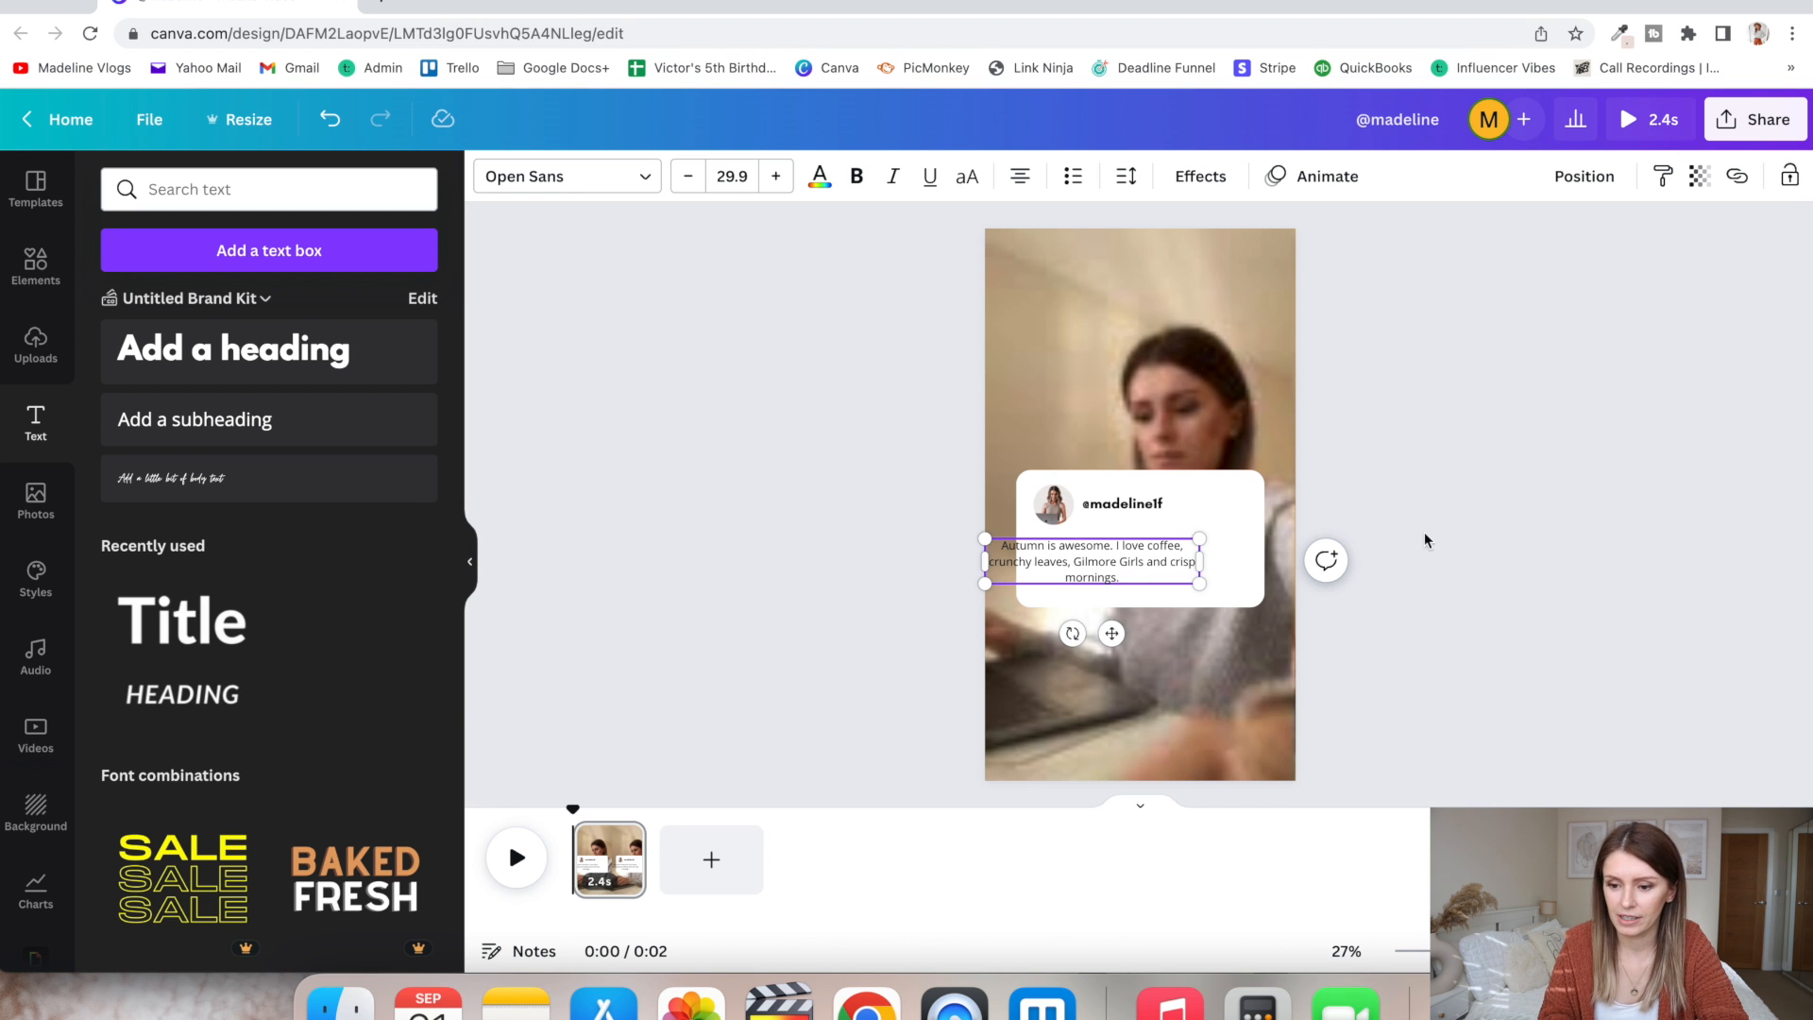
{"action": "left_click", "coordinate": [1425, 540]}
{"action": "left_click_drag", "start_coordinate": [1092, 571], "coordinate": [1165, 569]}
{"action": "left_click_drag", "start_coordinate": [1154, 564], "coordinate": [1155, 569]}
{"action": "left_click", "coordinate": [862, 571]}
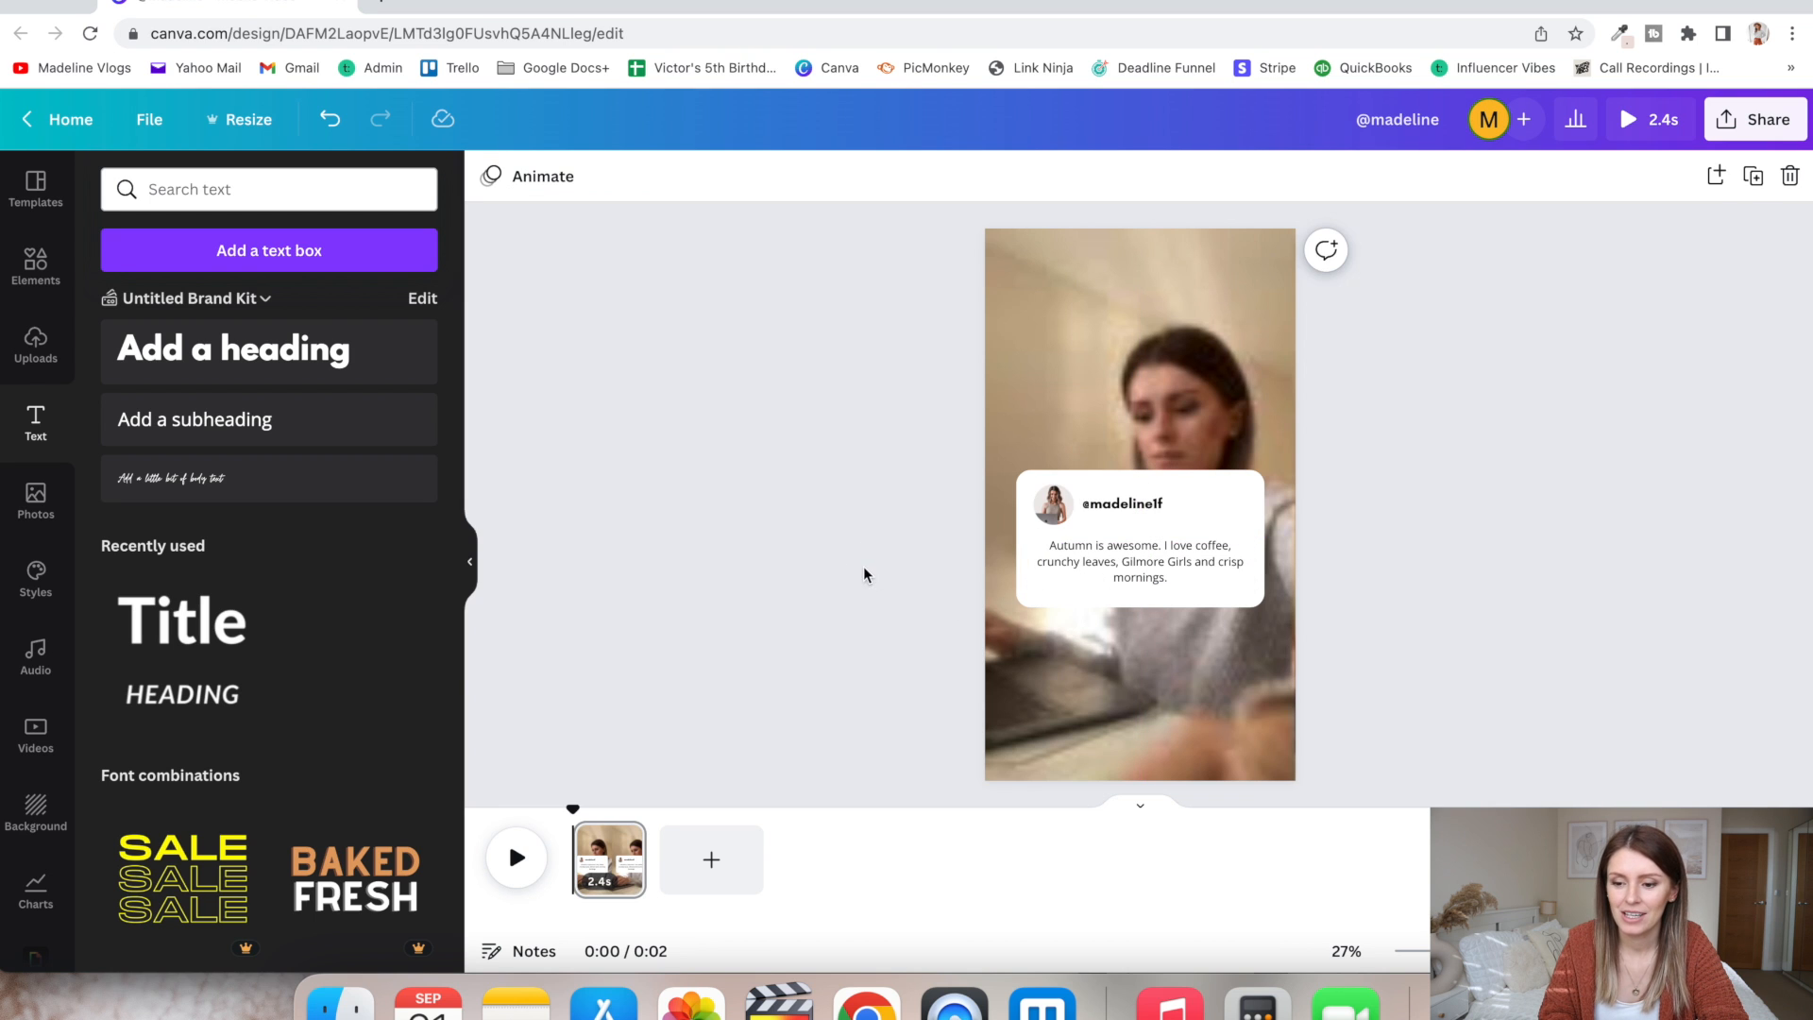
- Left-align the autumn text and narrow its text box so it wraps inside the white rectangle
{"action": "left_click", "coordinate": [1118, 559]}
{"action": "left_click", "coordinate": [1019, 177]}
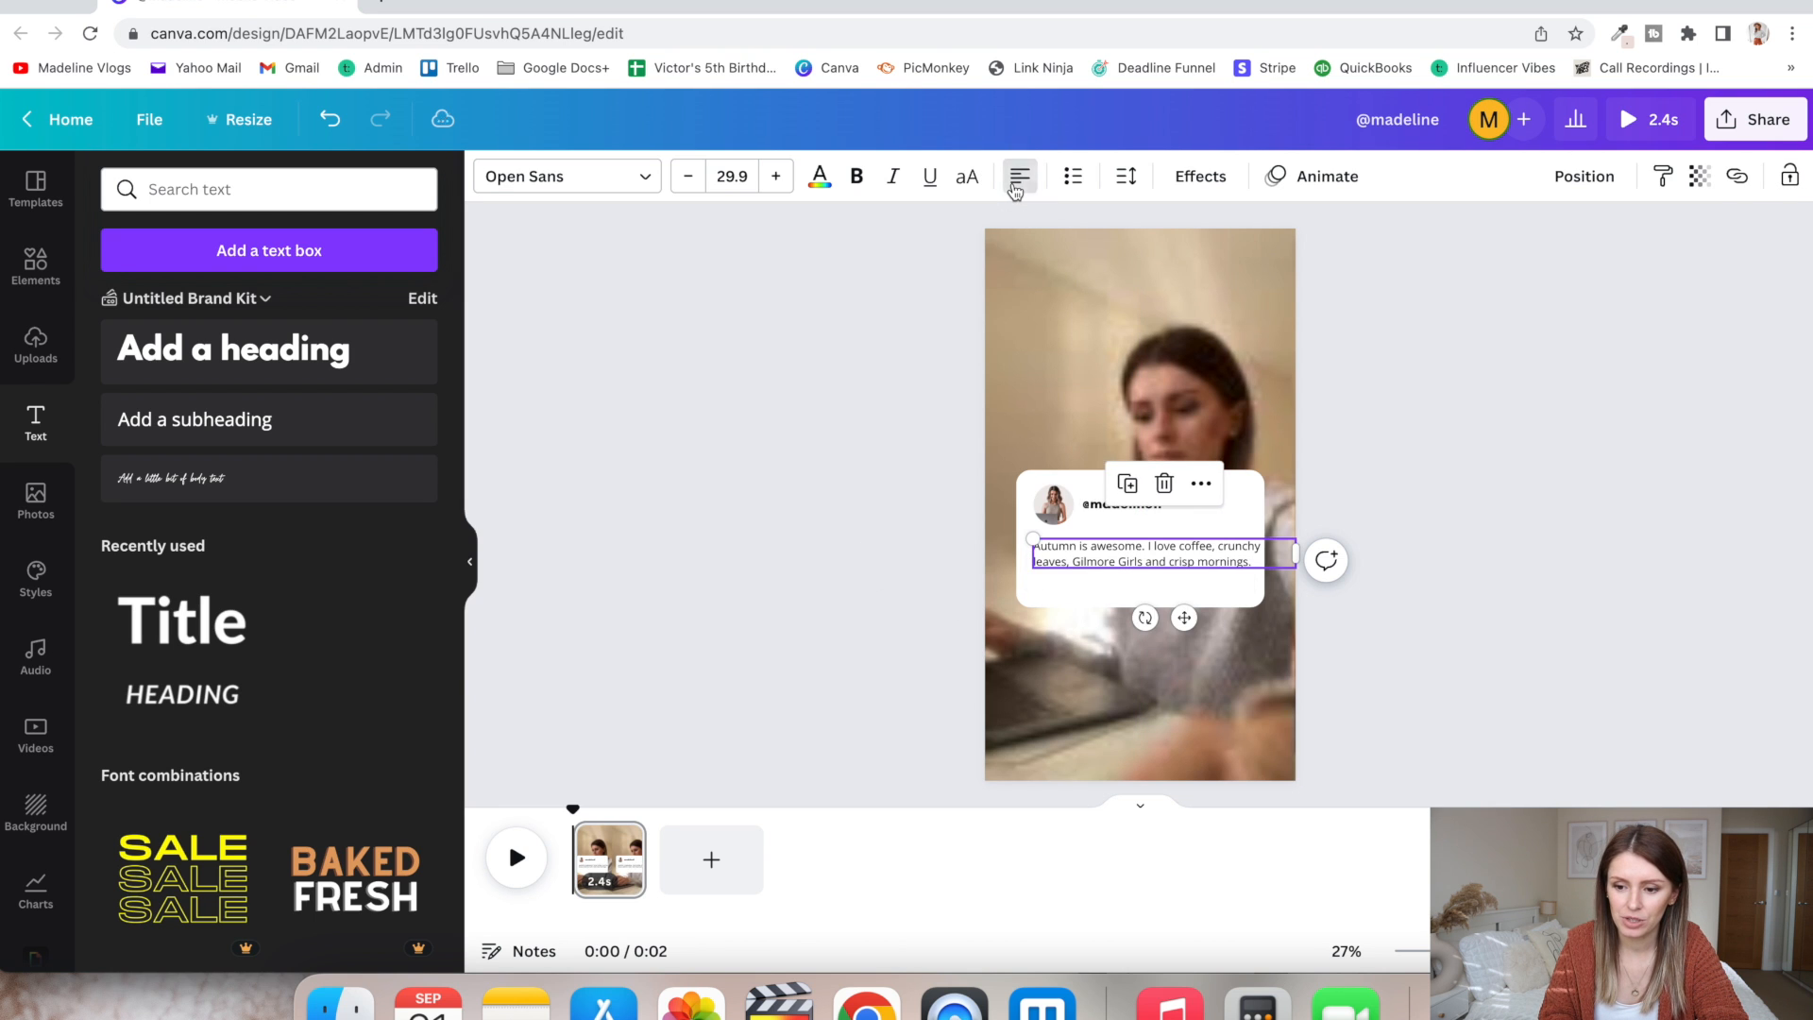
{"action": "left_click_drag", "start_coordinate": [1293, 555], "coordinate": [1173, 557]}
{"action": "left_click", "coordinate": [1445, 526]}
{"action": "left_click", "coordinate": [1469, 426]}
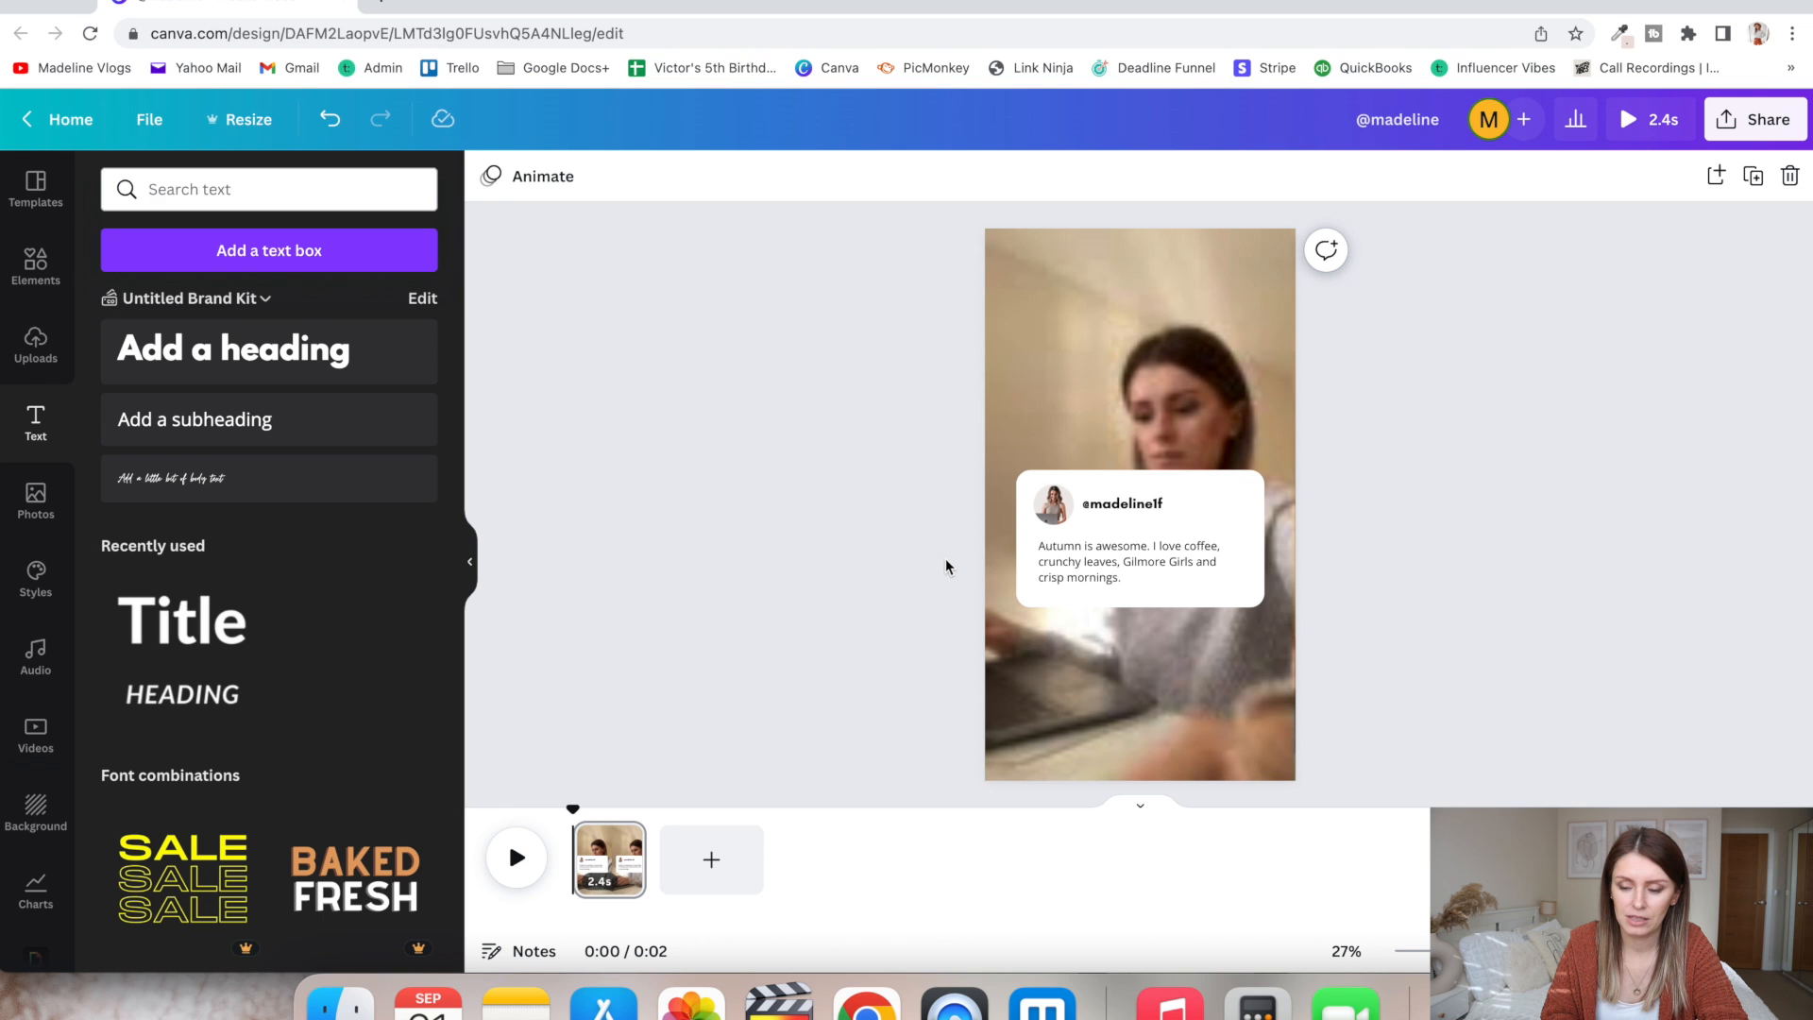
- Group the white rectangle, profile picture, handle and autumn text, and reposition the group slightly lower on the page
{"action": "left_click_drag", "start_coordinate": [1367, 482], "coordinate": [1041, 570]}
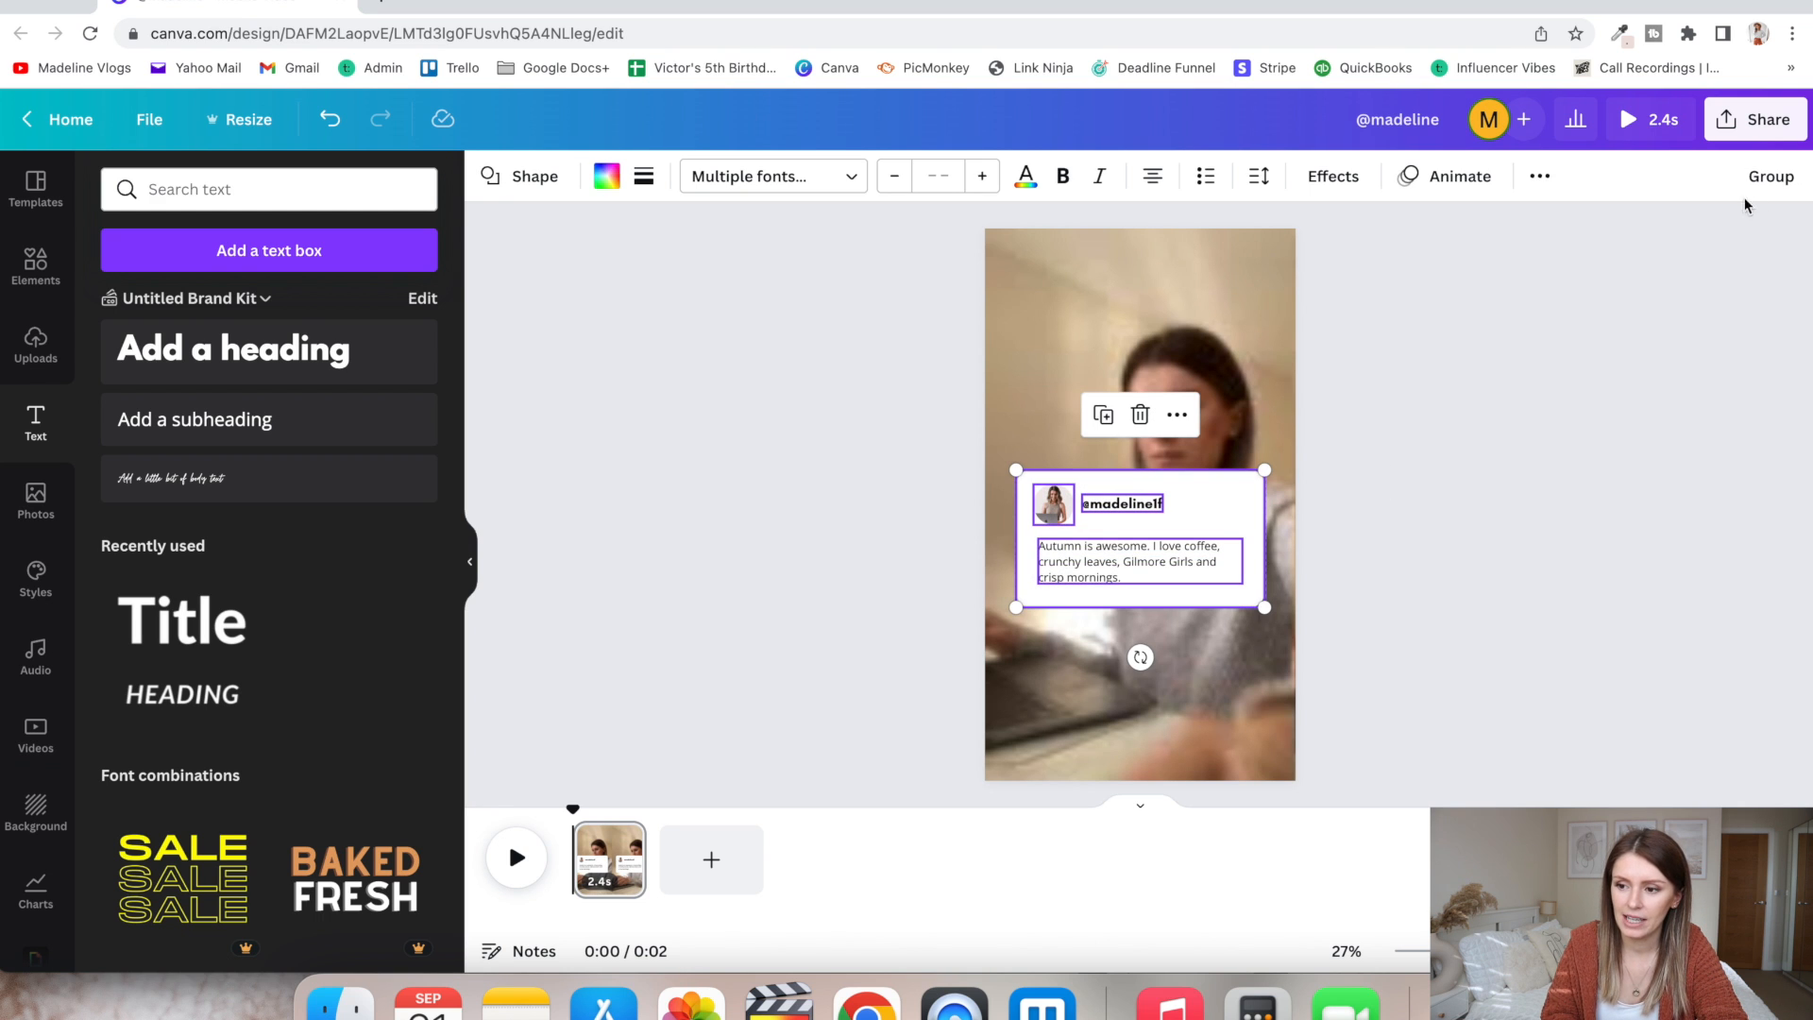
{"action": "left_click", "coordinate": [1769, 176]}
{"action": "left_click", "coordinate": [1523, 475]}
{"action": "left_click_drag", "start_coordinate": [1134, 507], "coordinate": [1180, 501]}
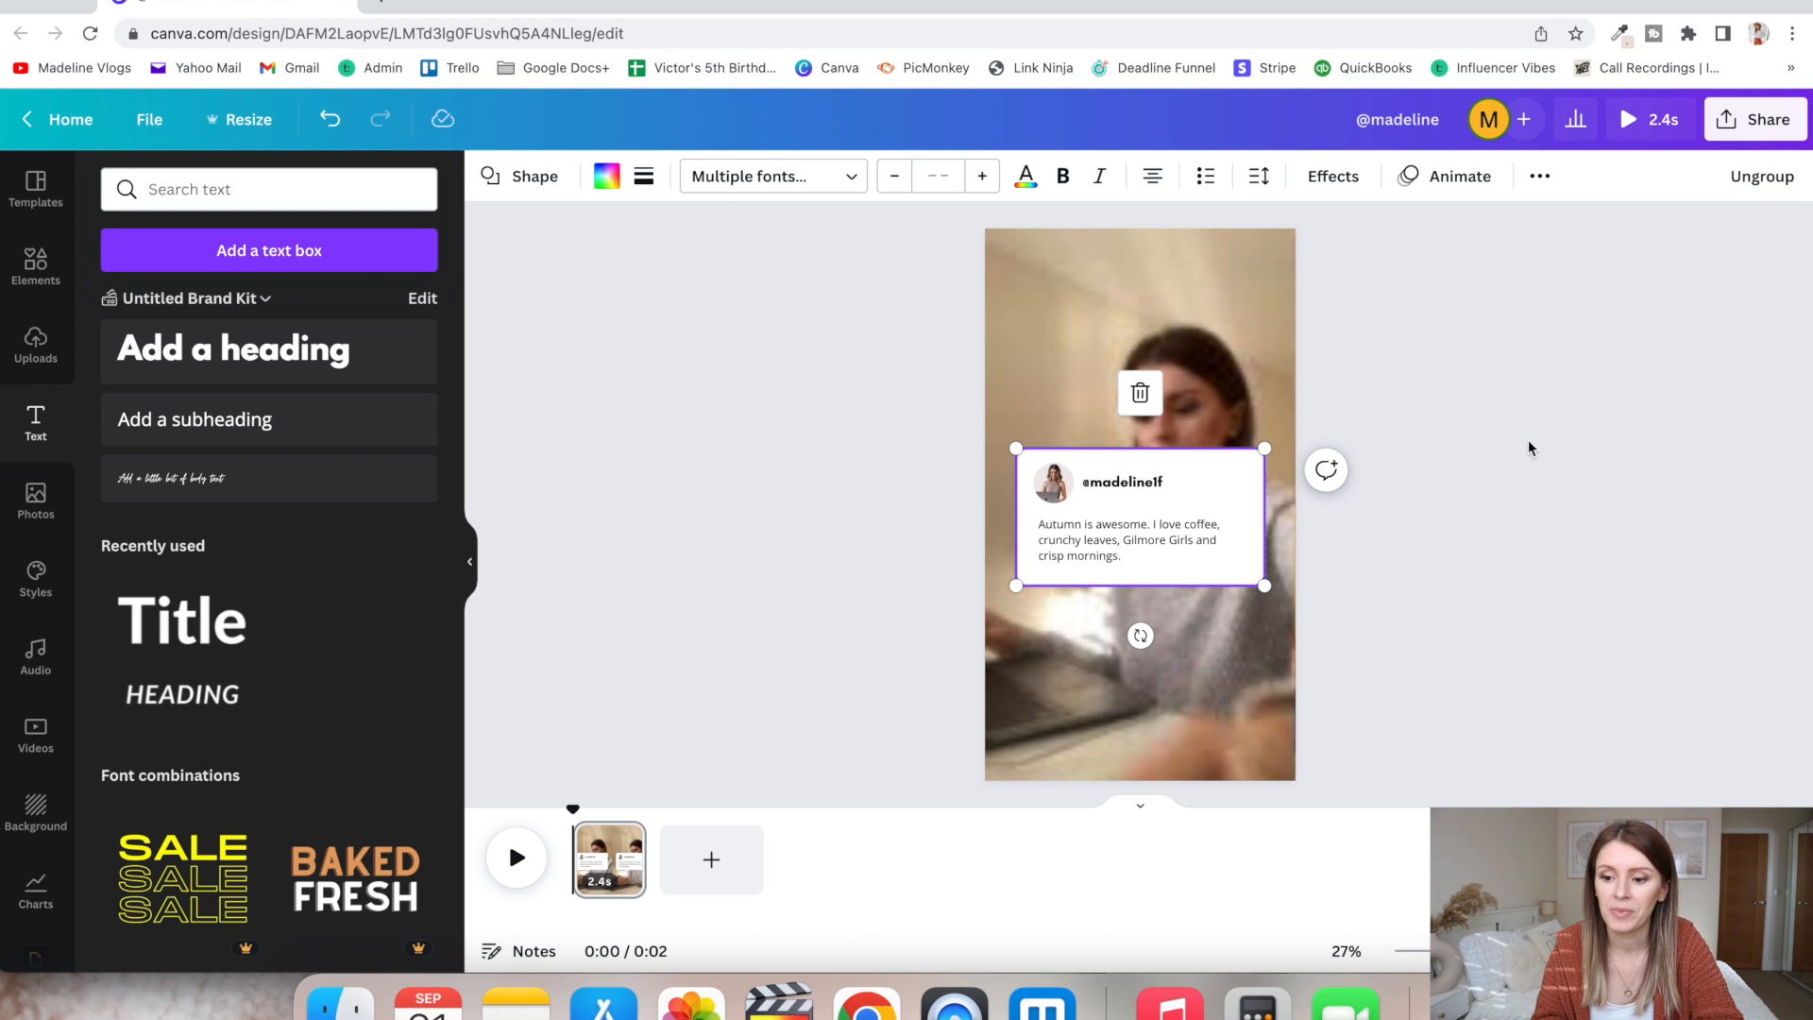
{"action": "left_click_drag", "start_coordinate": [1135, 554], "coordinate": [1135, 579]}
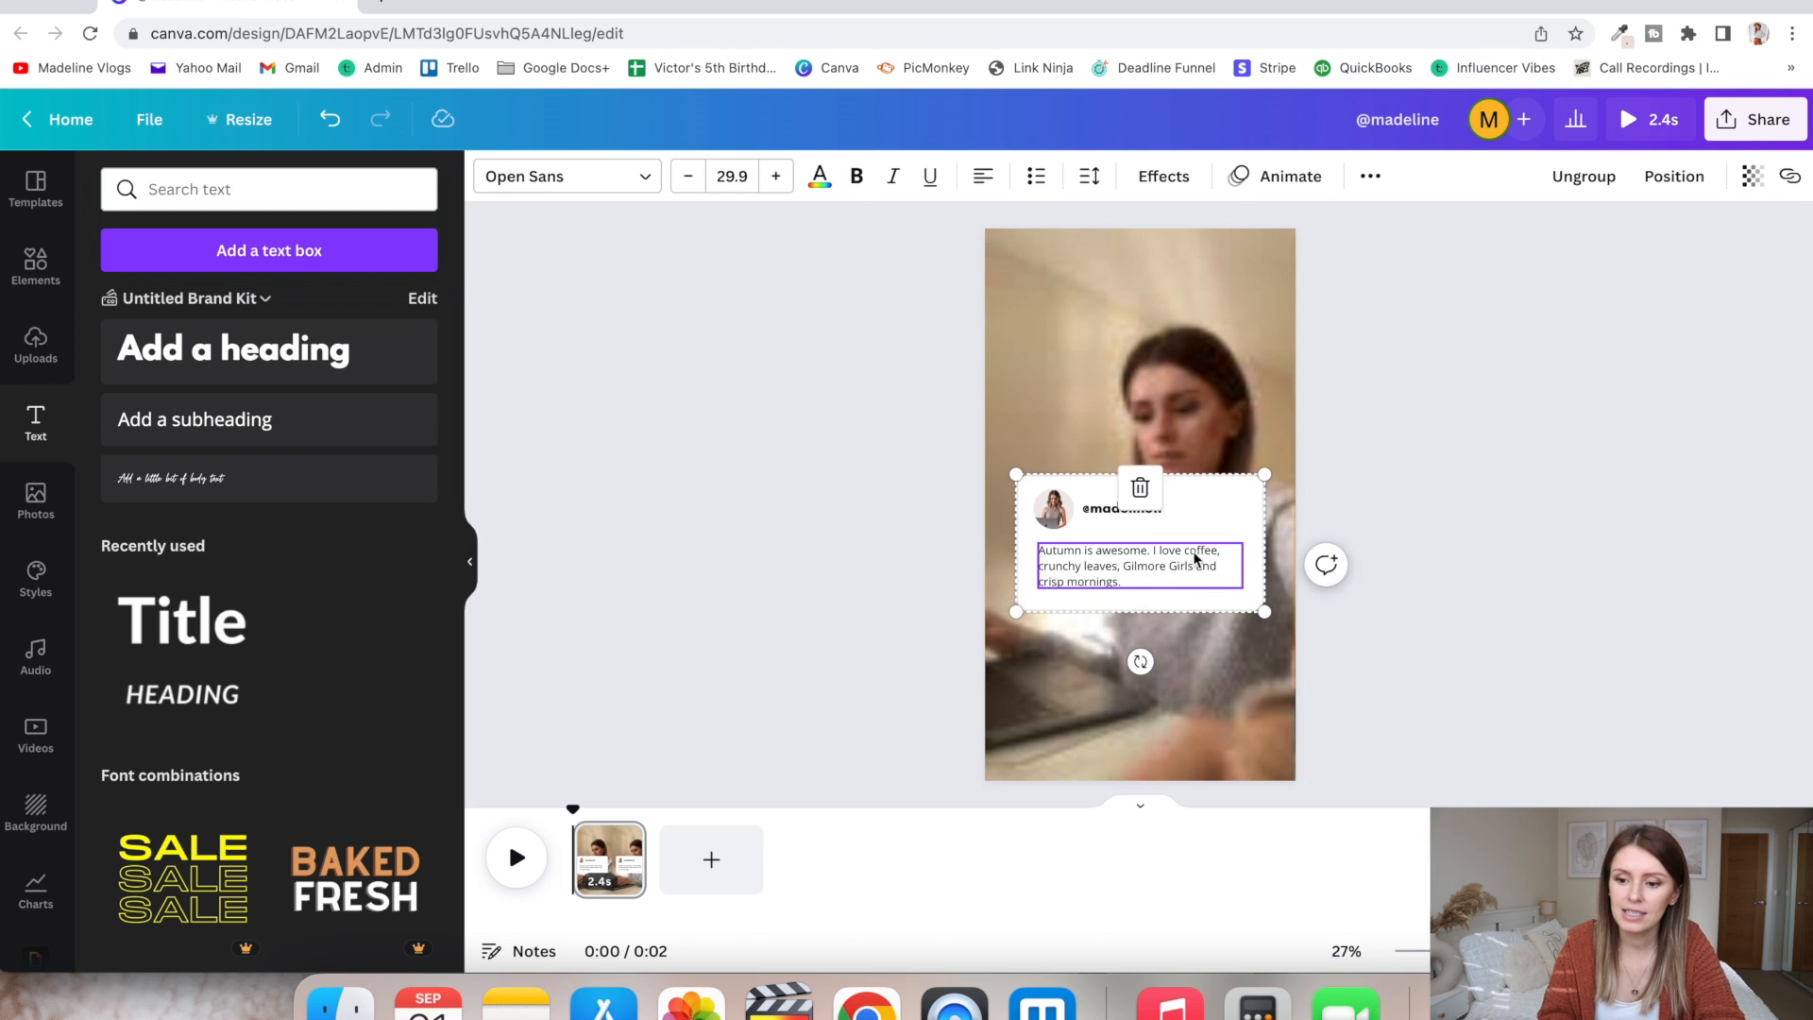
{"action": "left_click", "coordinate": [1406, 488]}
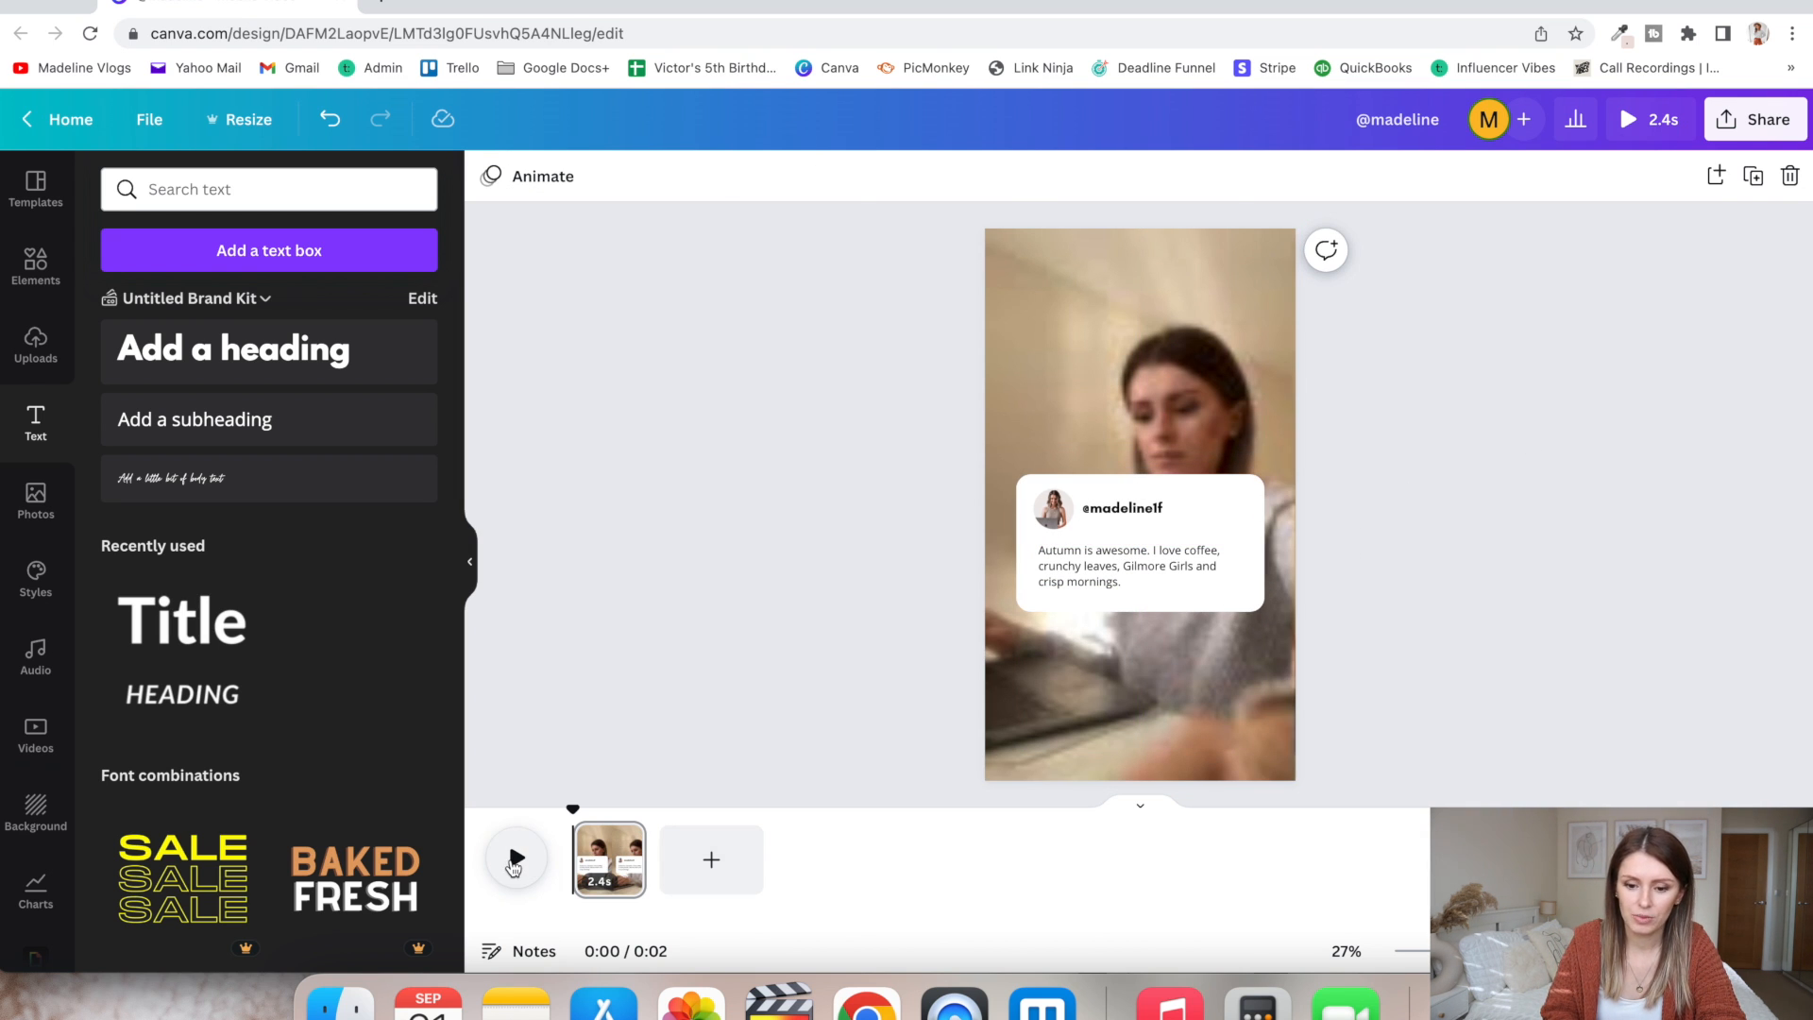
- Preview the reel and duplicate its first page
{"action": "left_click", "coordinate": [515, 861]}
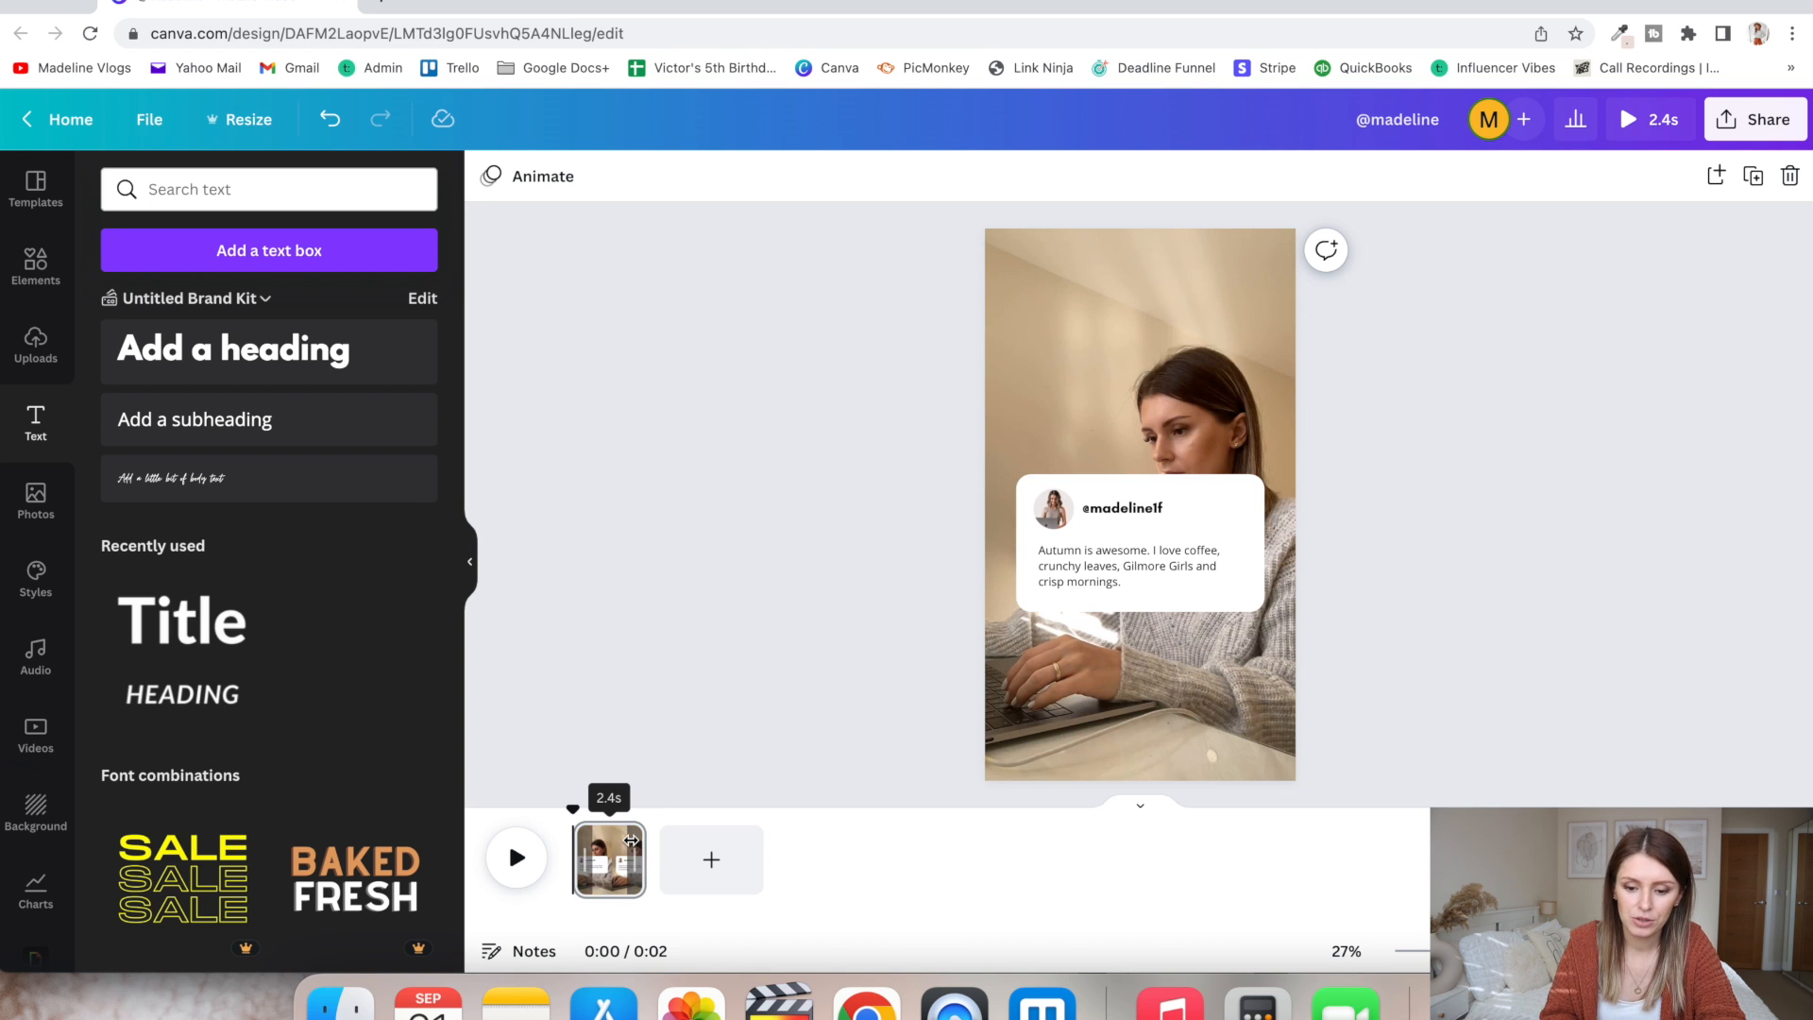
{"action": "left_click", "coordinate": [610, 867]}
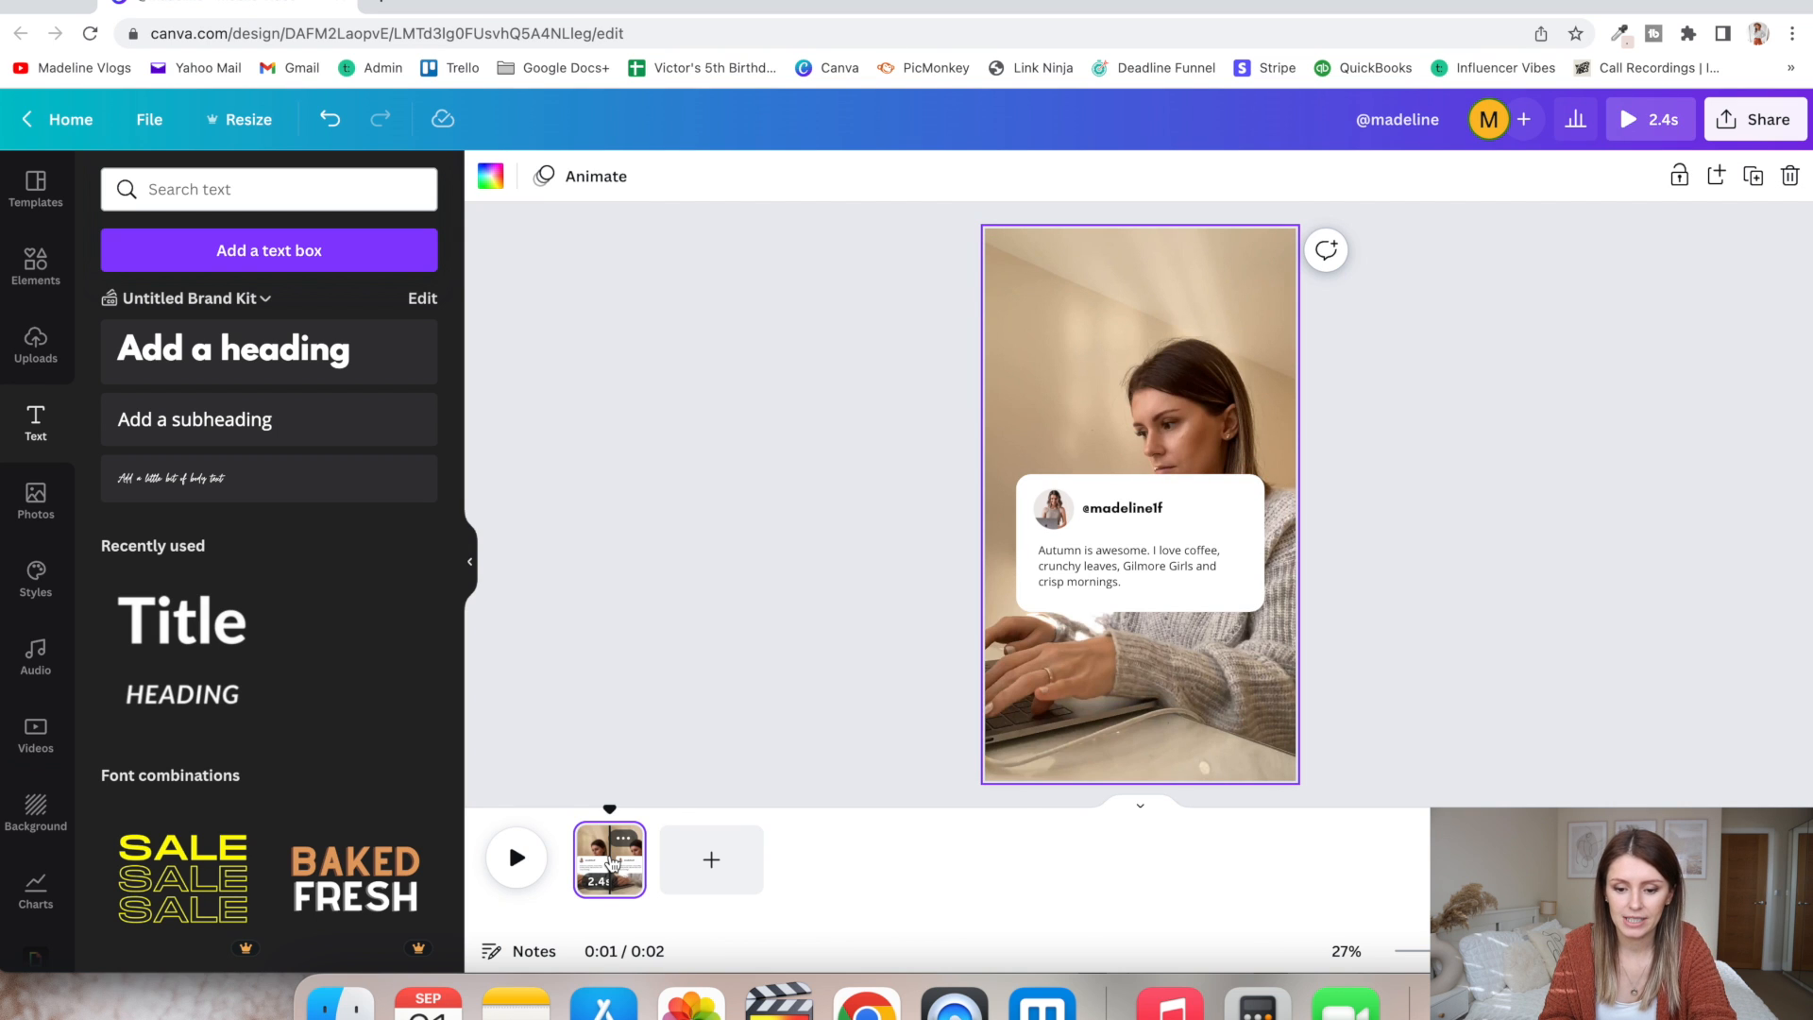
{"action": "key", "text": "super+d"}
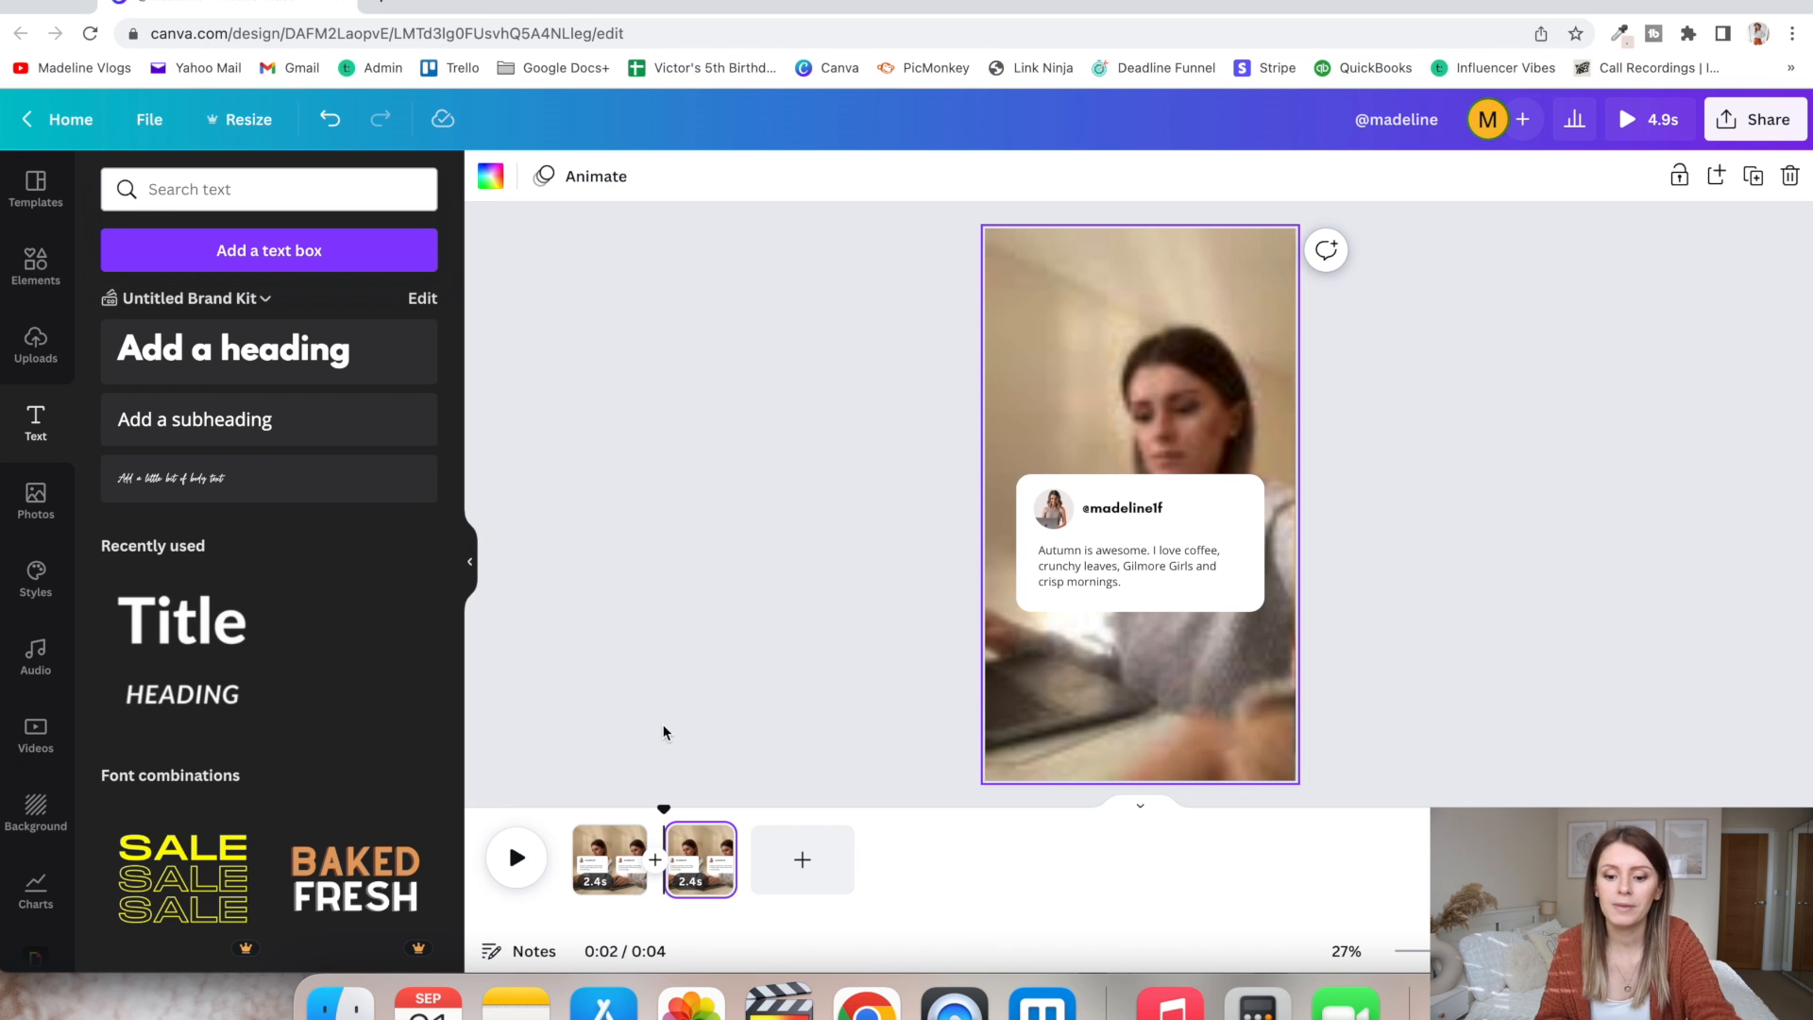
- Replace the second page's background video with the uploaded 1.0 s clip of the child in the pumpkin field
{"action": "left_click", "coordinate": [697, 868]}
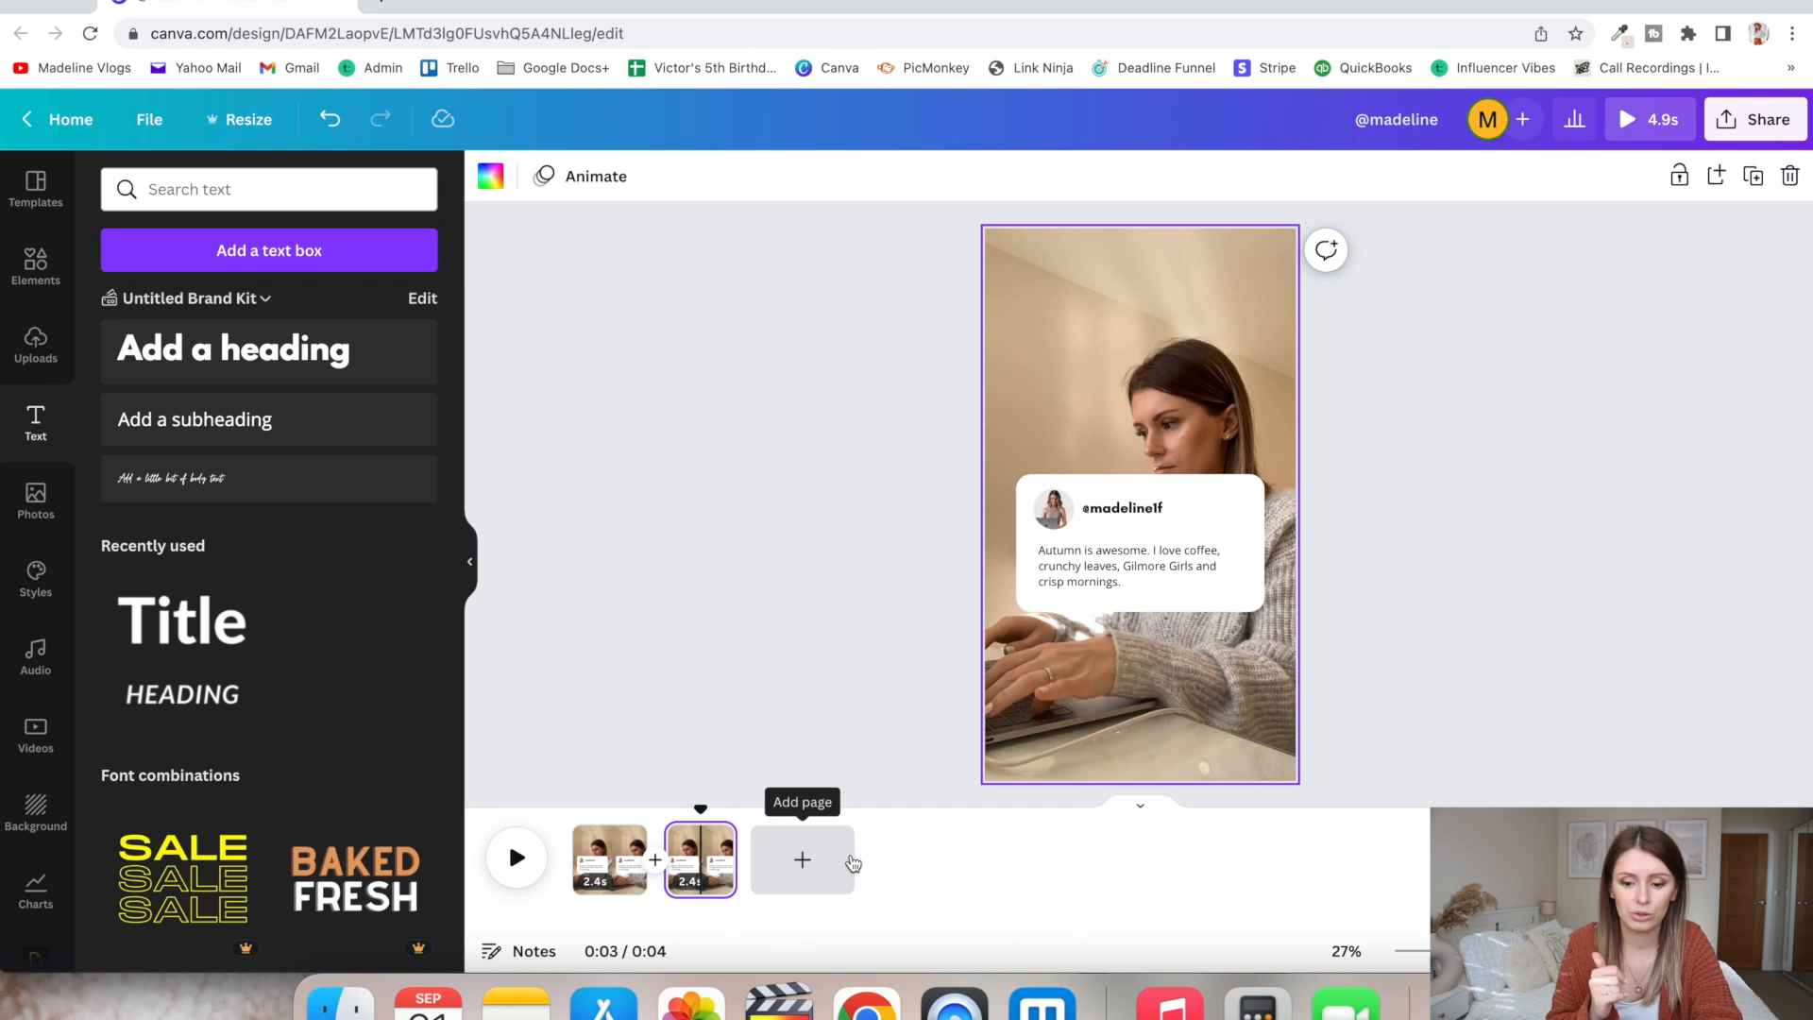
{"action": "left_click", "coordinate": [727, 606]}
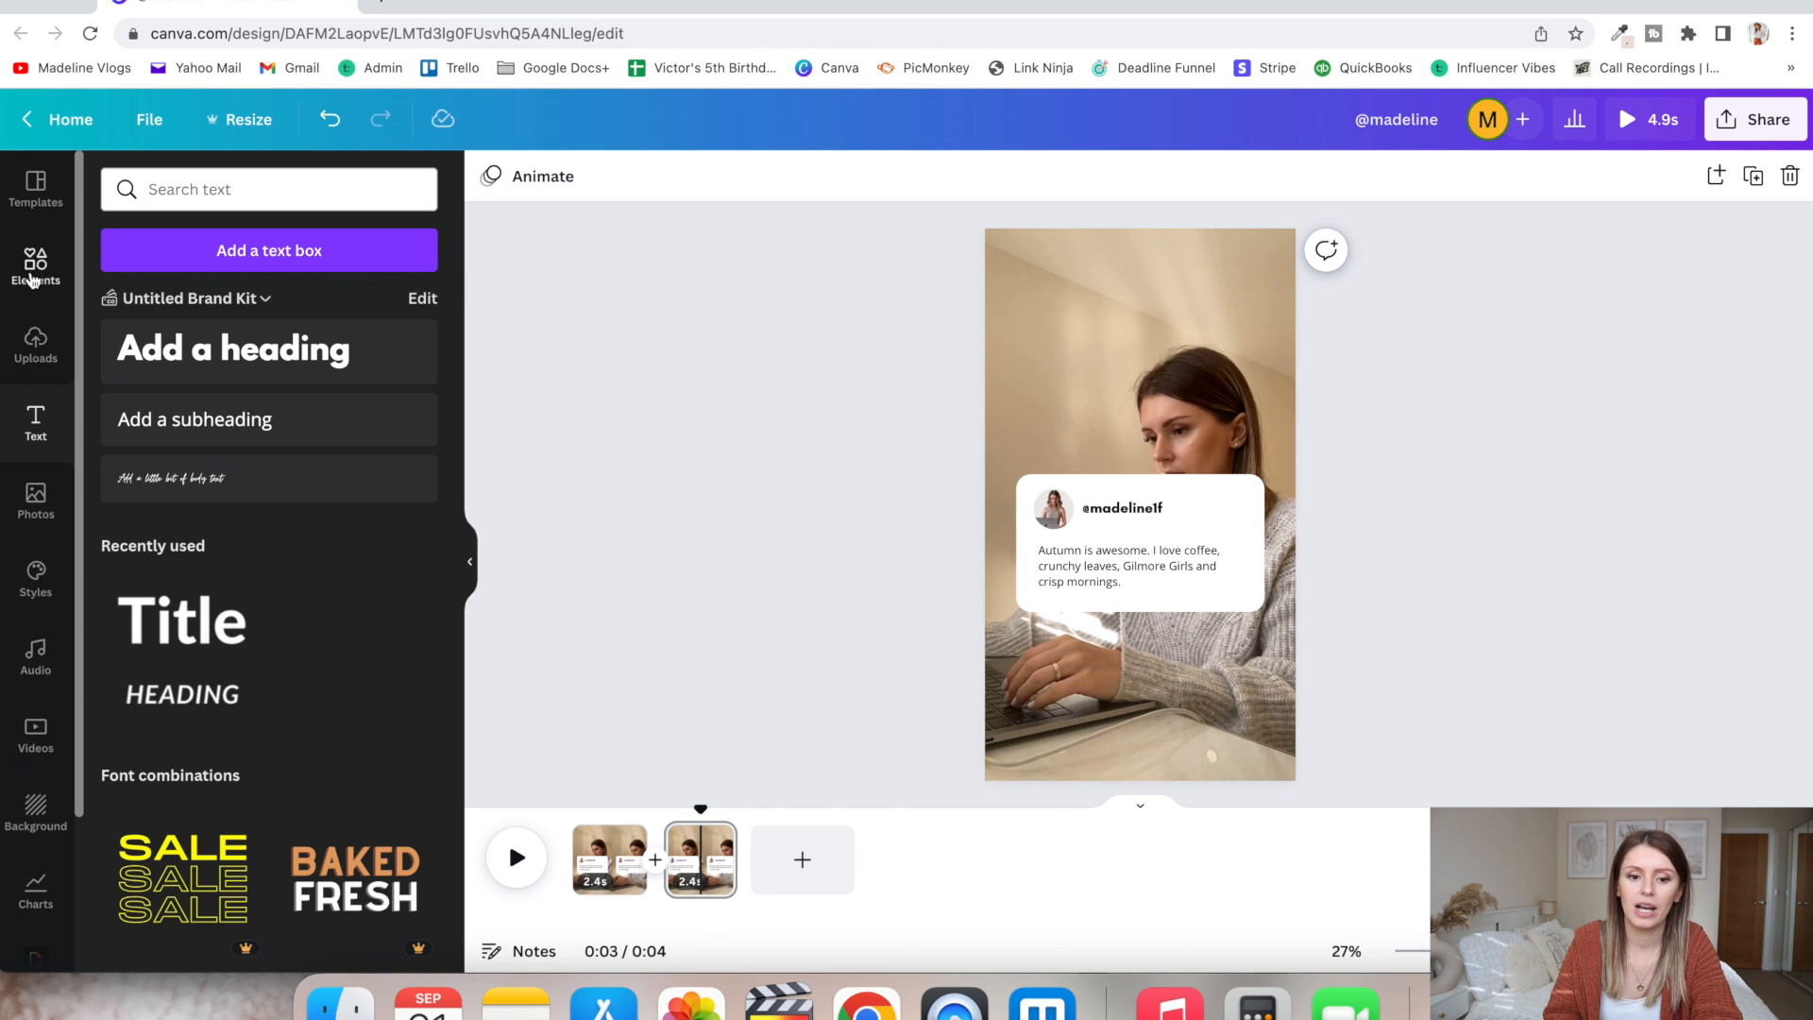
{"action": "left_click", "coordinate": [49, 346]}
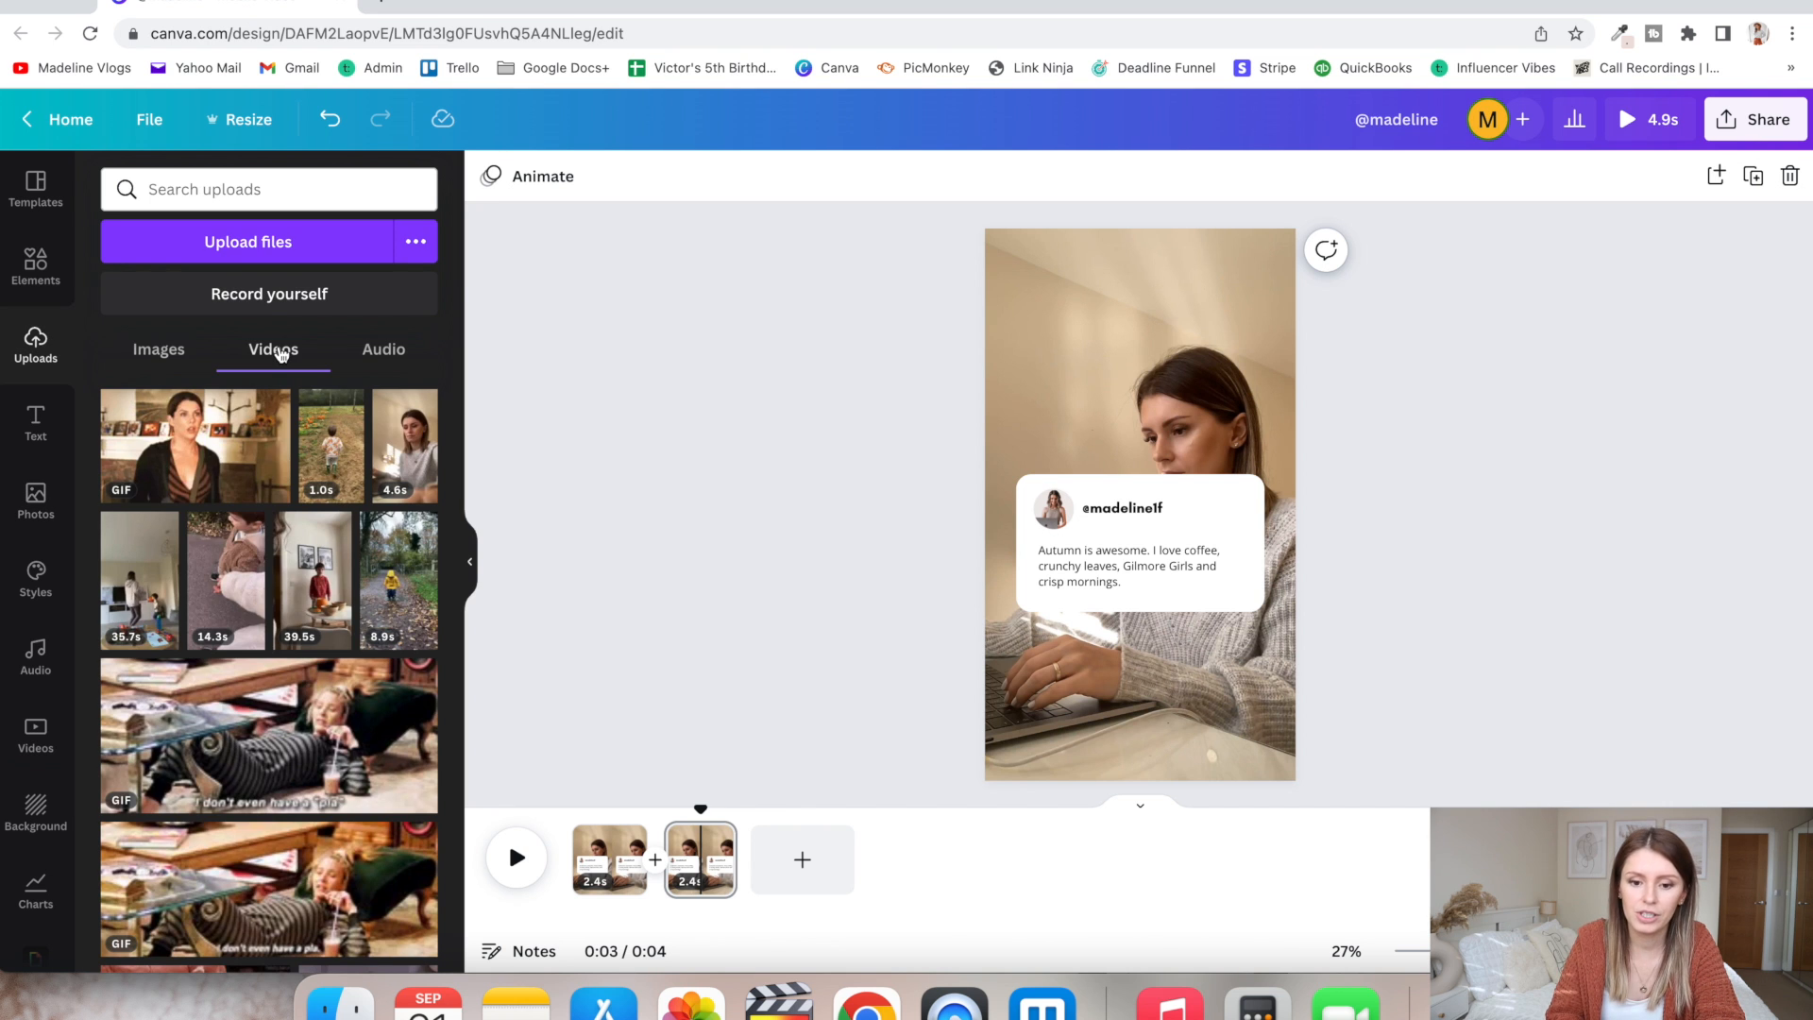
{"action": "left_click_drag", "start_coordinate": [331, 444], "coordinate": [700, 846]}
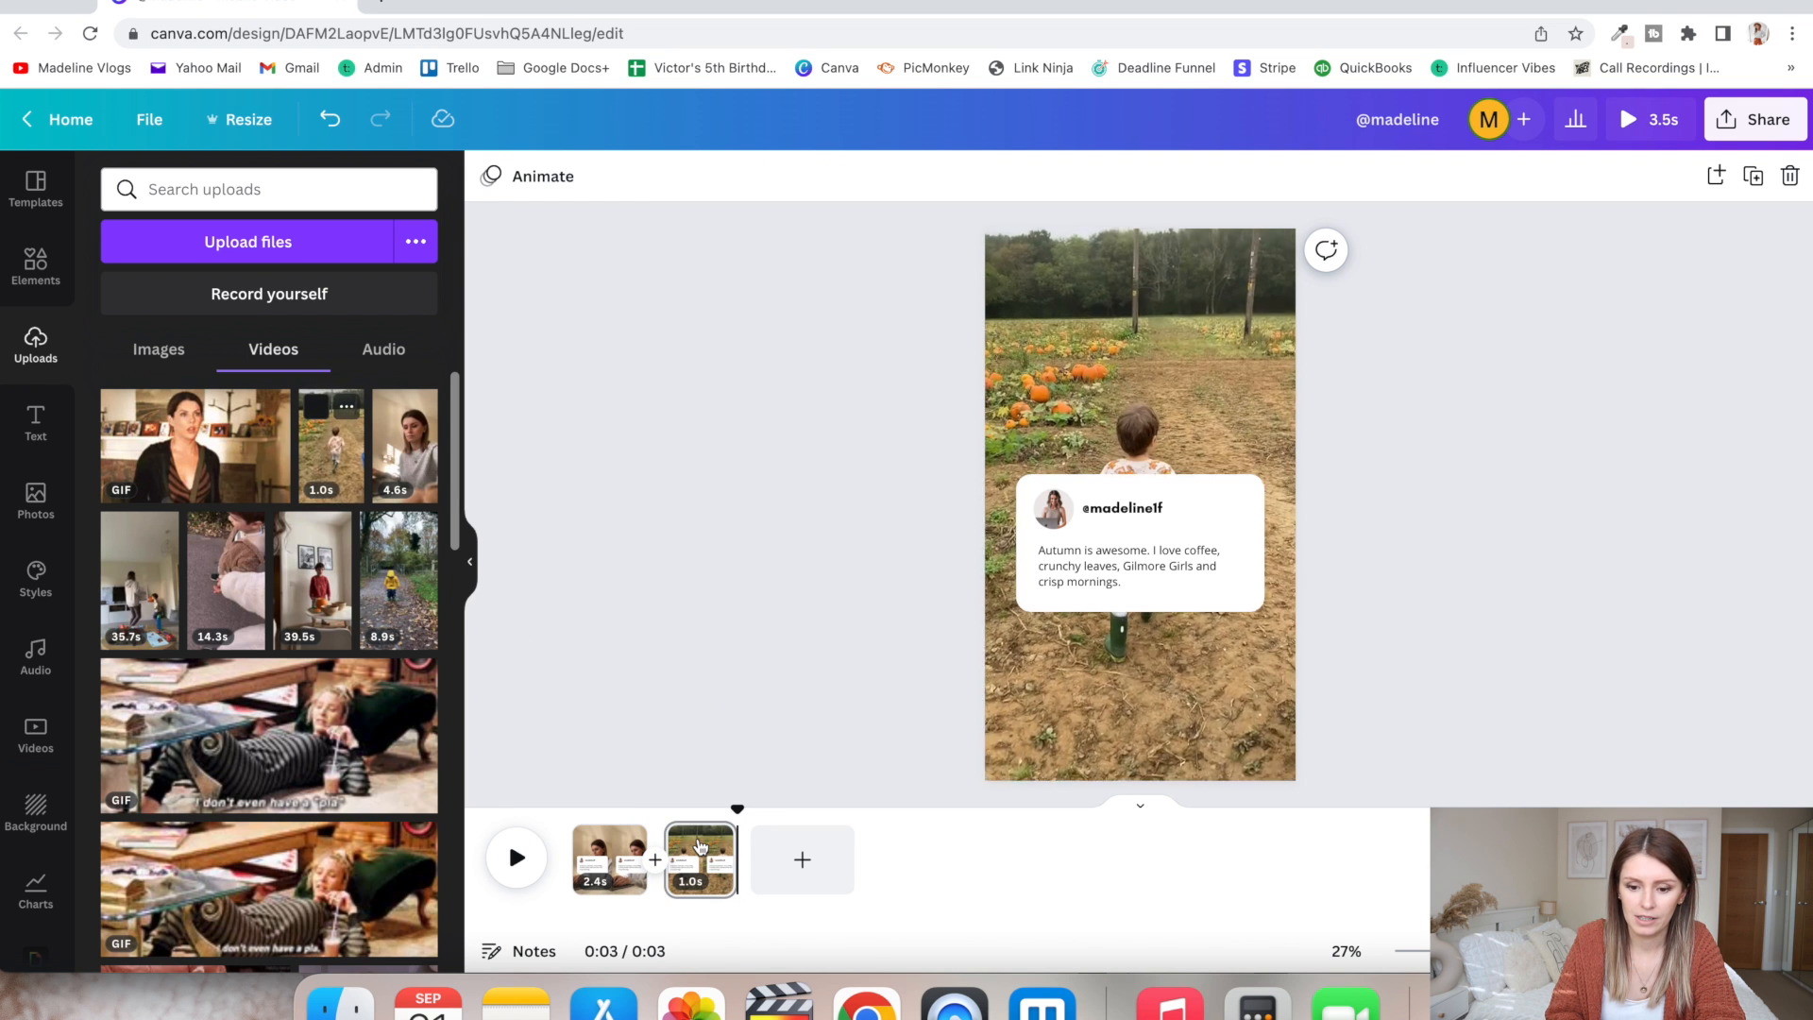
- Duplicate the pumpkin field page and replace the copy's background with the uploaded 35.7 s living-room video
{"action": "left_click", "coordinate": [700, 844]}
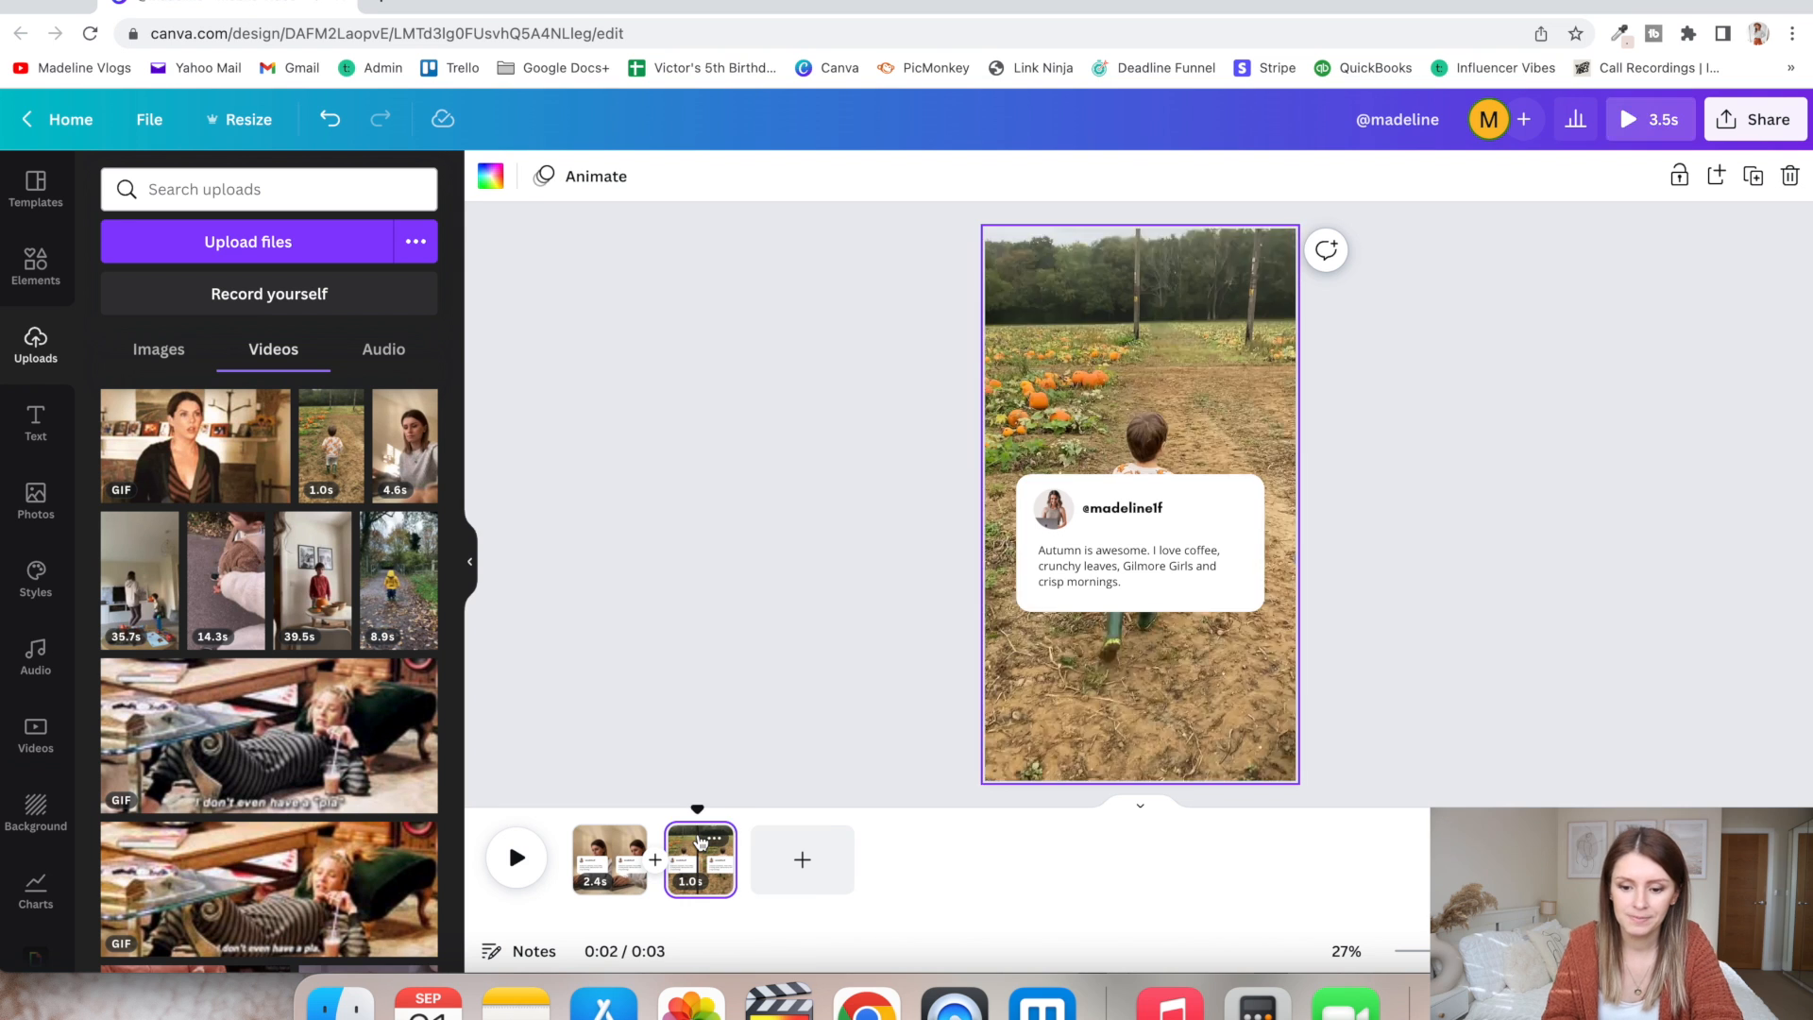
{"action": "key", "text": "super+d"}
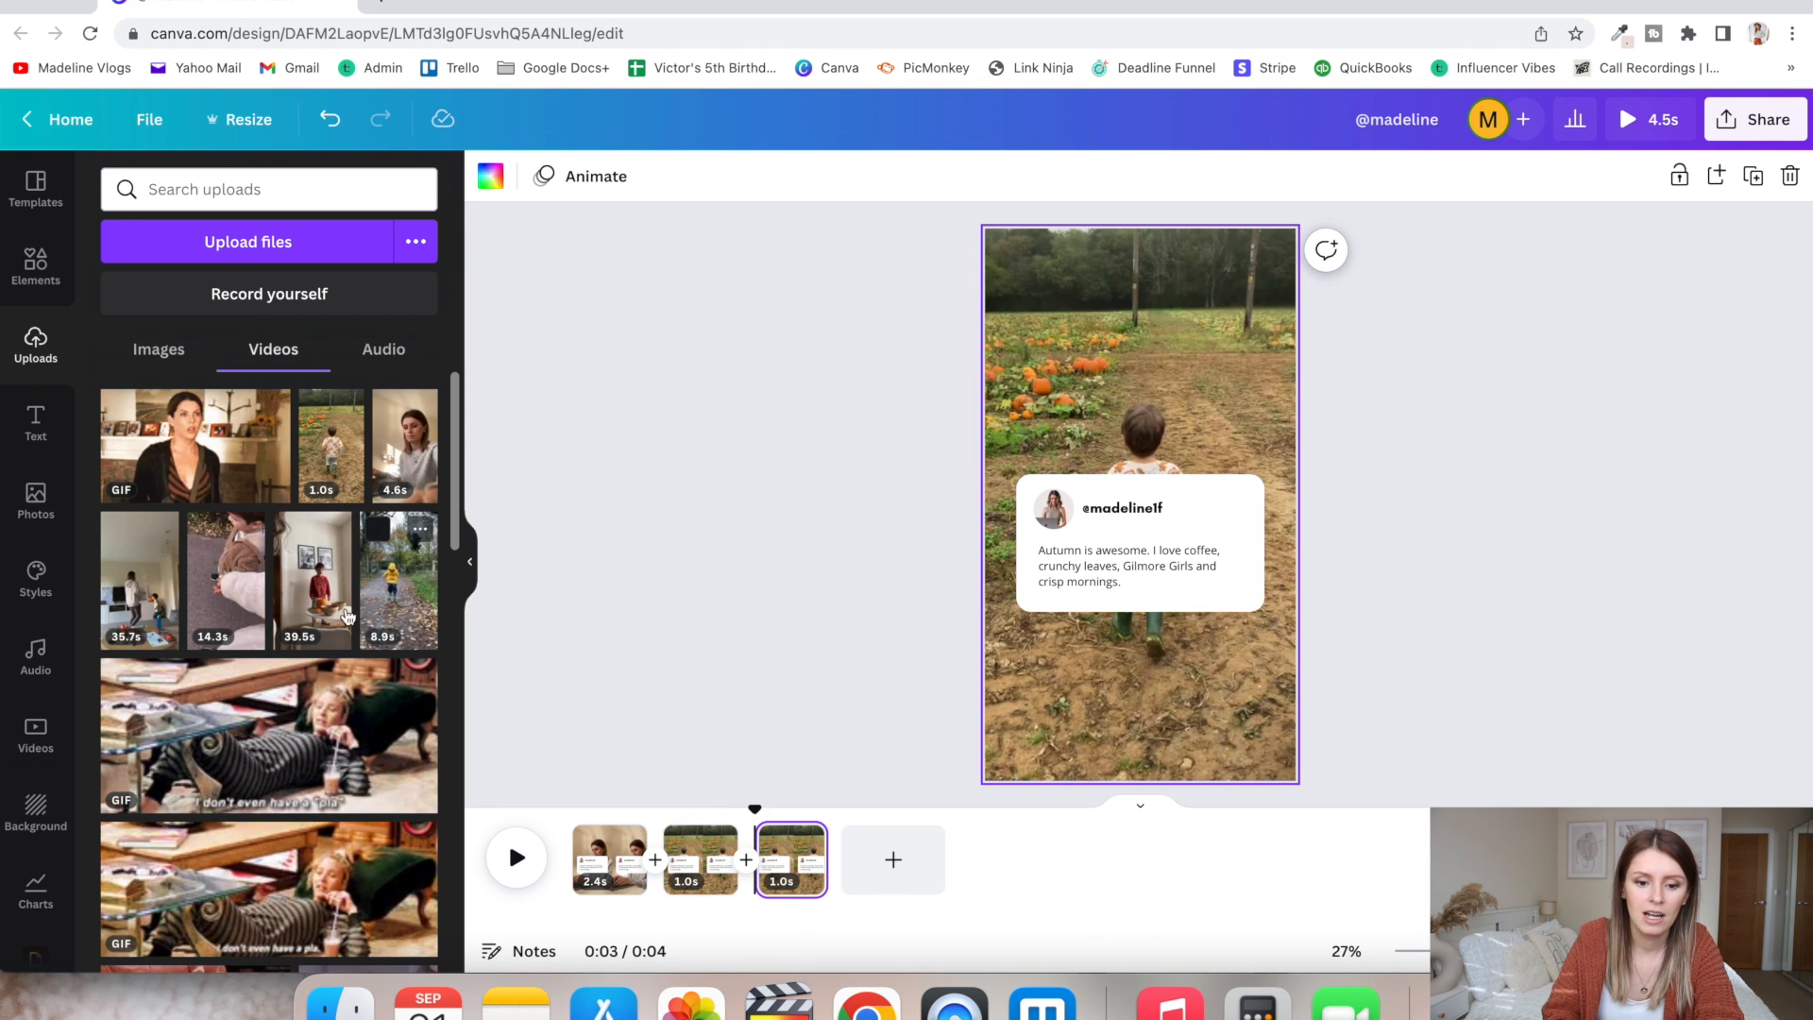
{"action": "left_click_drag", "start_coordinate": [140, 581], "coordinate": [839, 868]}
{"action": "left_click", "coordinate": [1180, 686]}
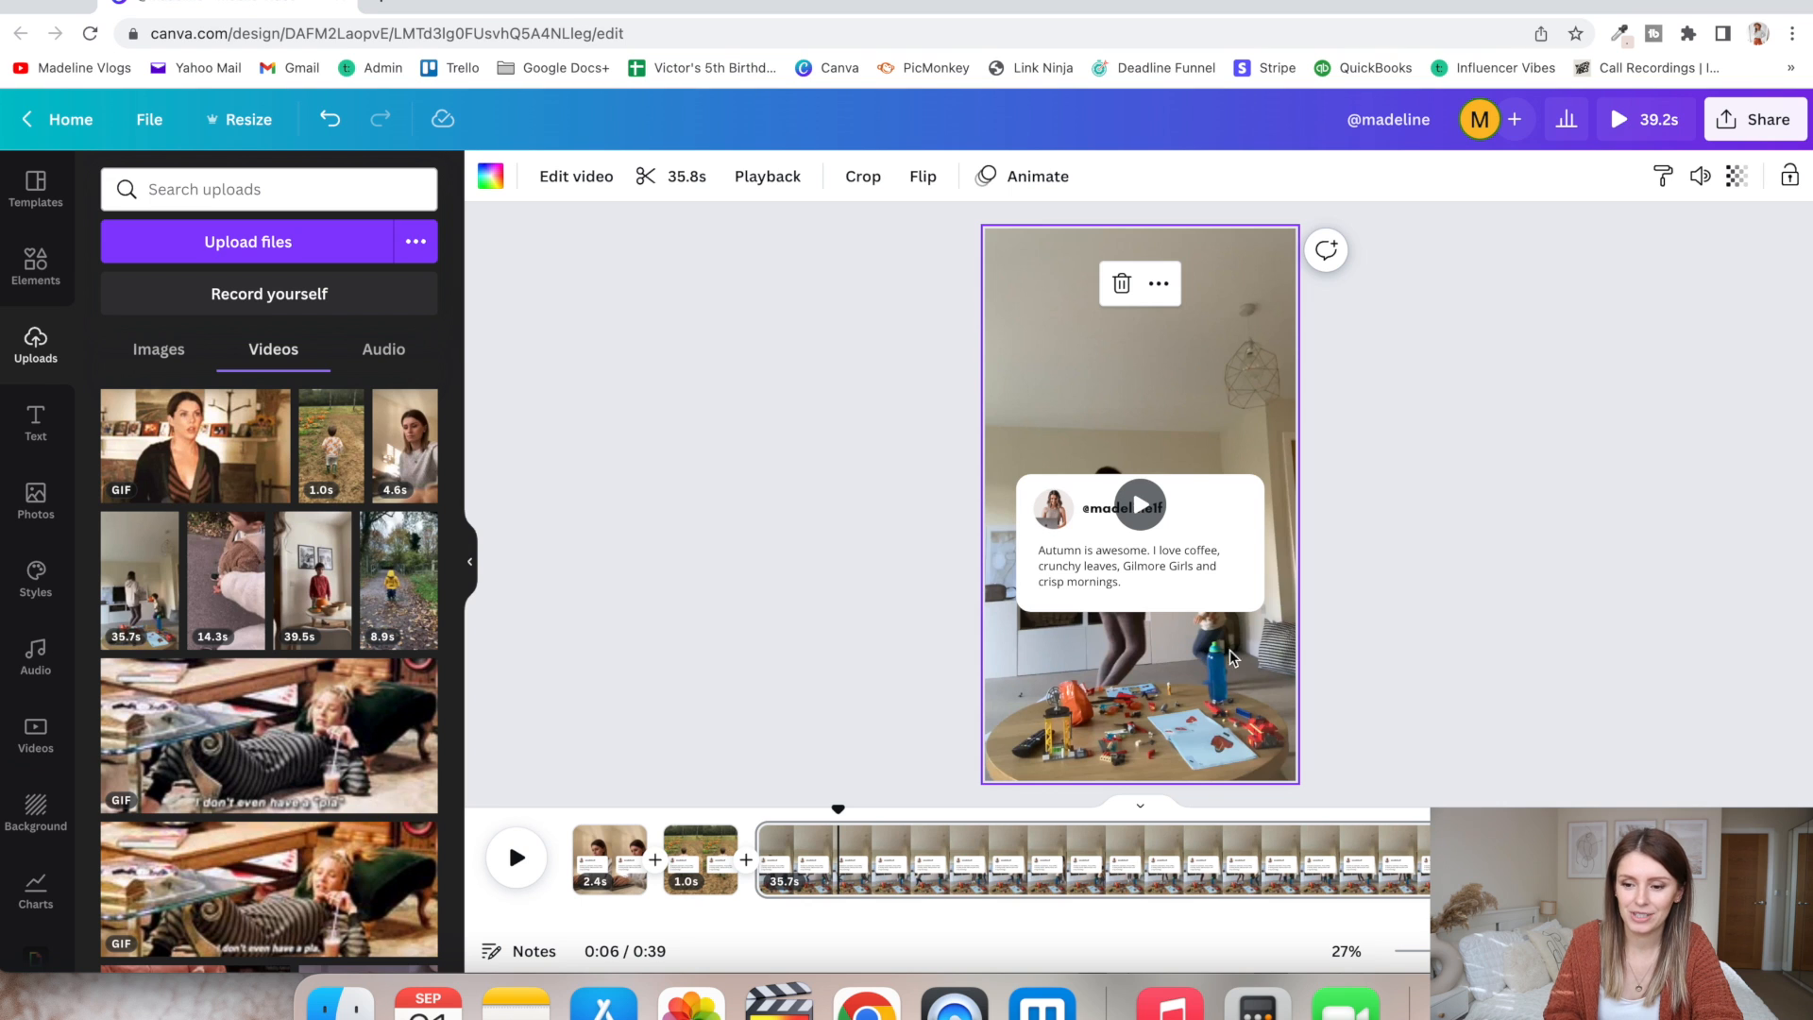
- Enlarge the living-room video within its crop and reposition it to frame the woman and child more closely
{"action": "double_click", "coordinate": [1055, 650]}
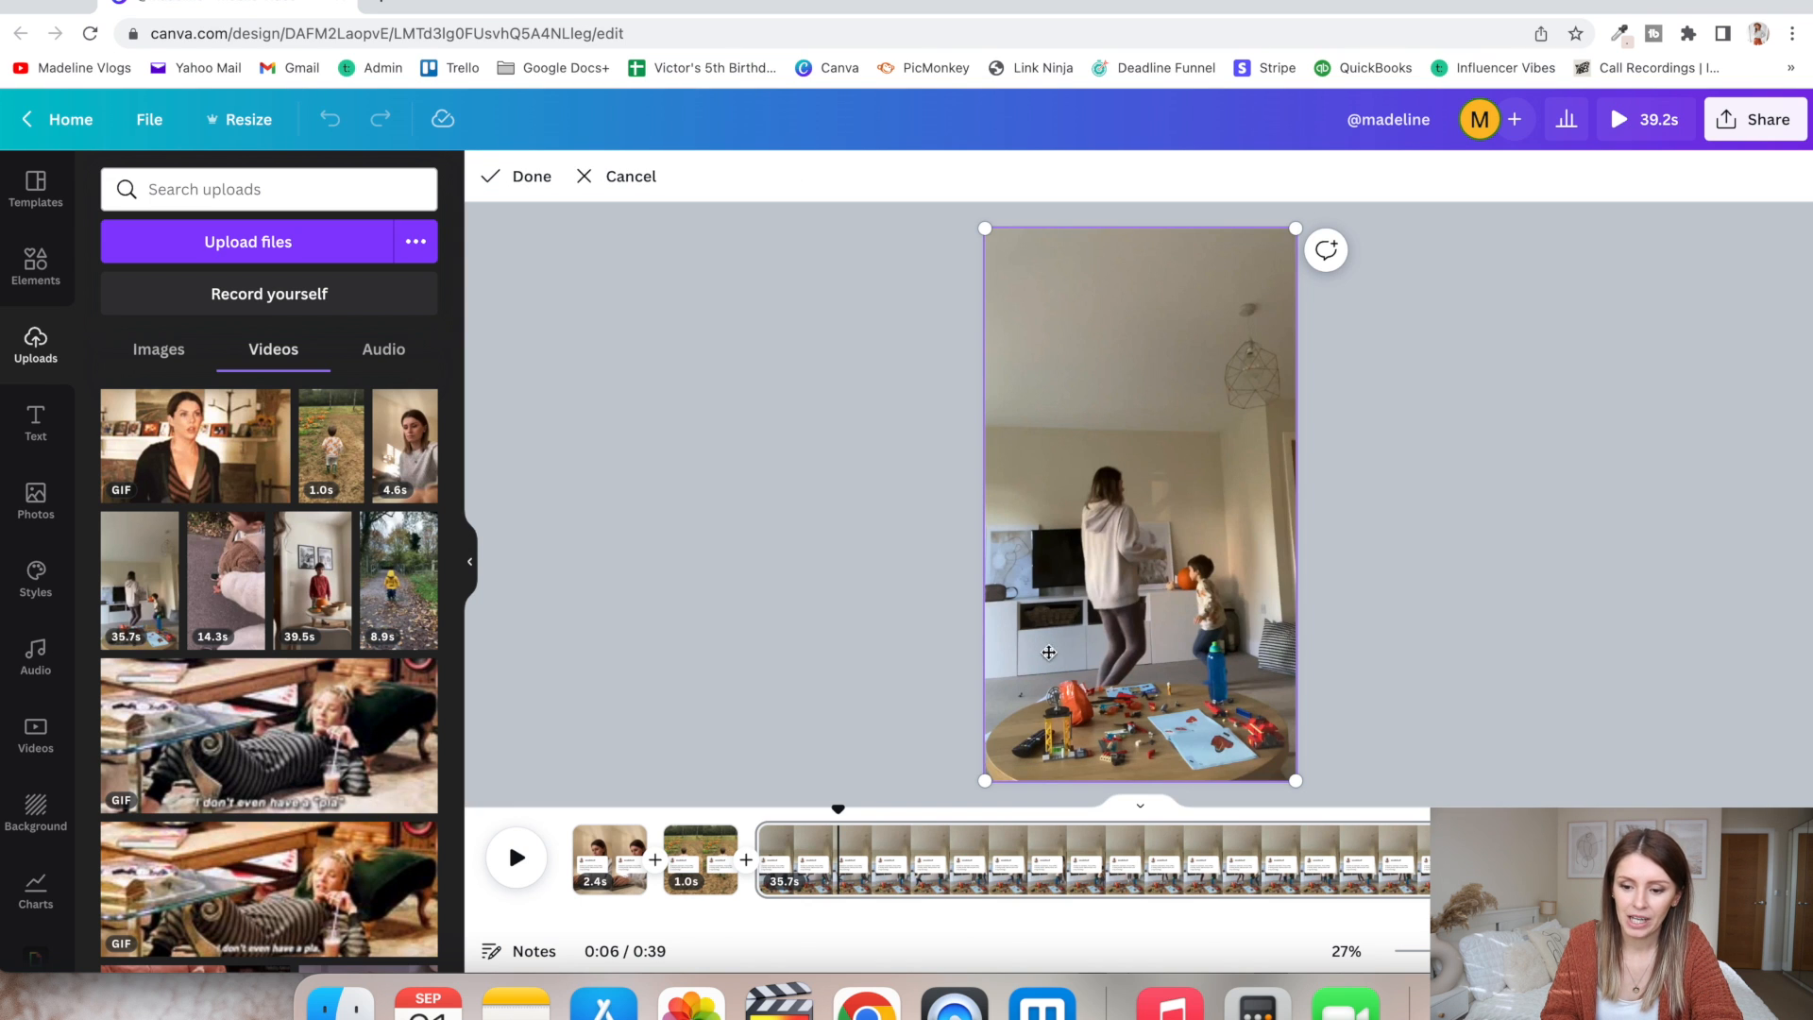
{"action": "left_click_drag", "start_coordinate": [984, 785], "coordinate": [856, 867]}
{"action": "left_click_drag", "start_coordinate": [1243, 678], "coordinate": [1279, 679]}
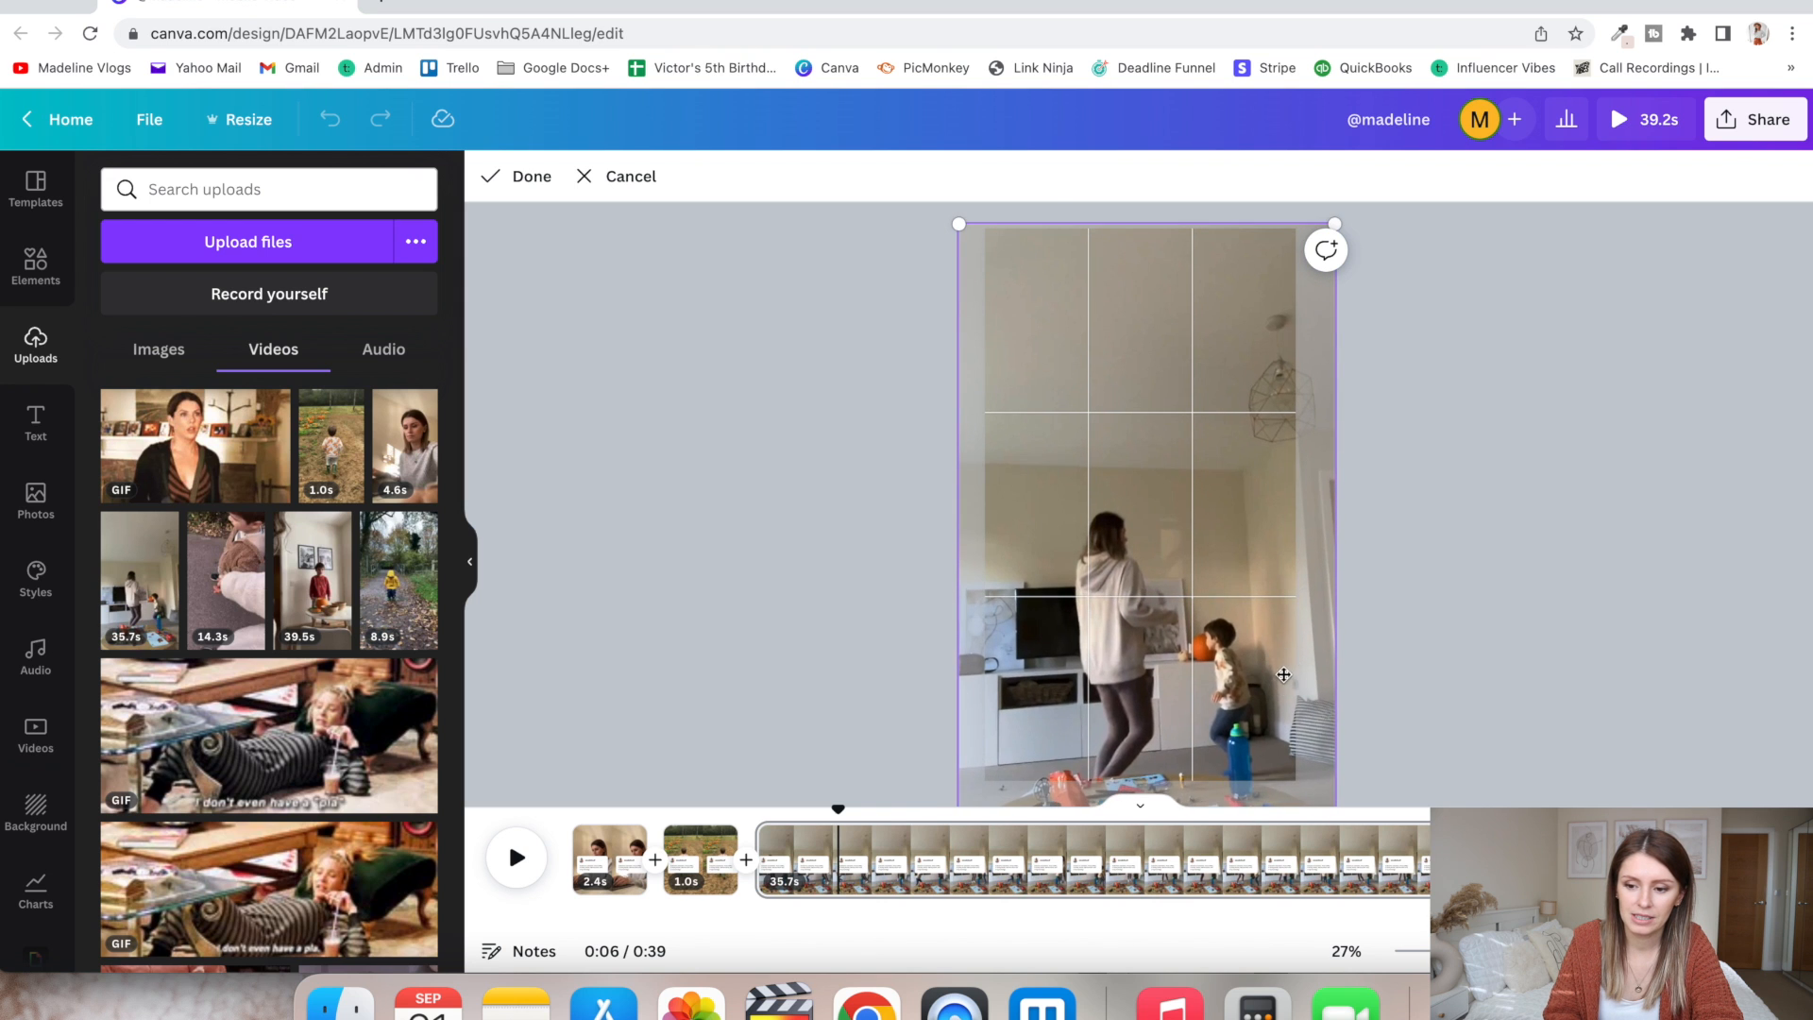
{"action": "left_click", "coordinate": [1520, 596]}
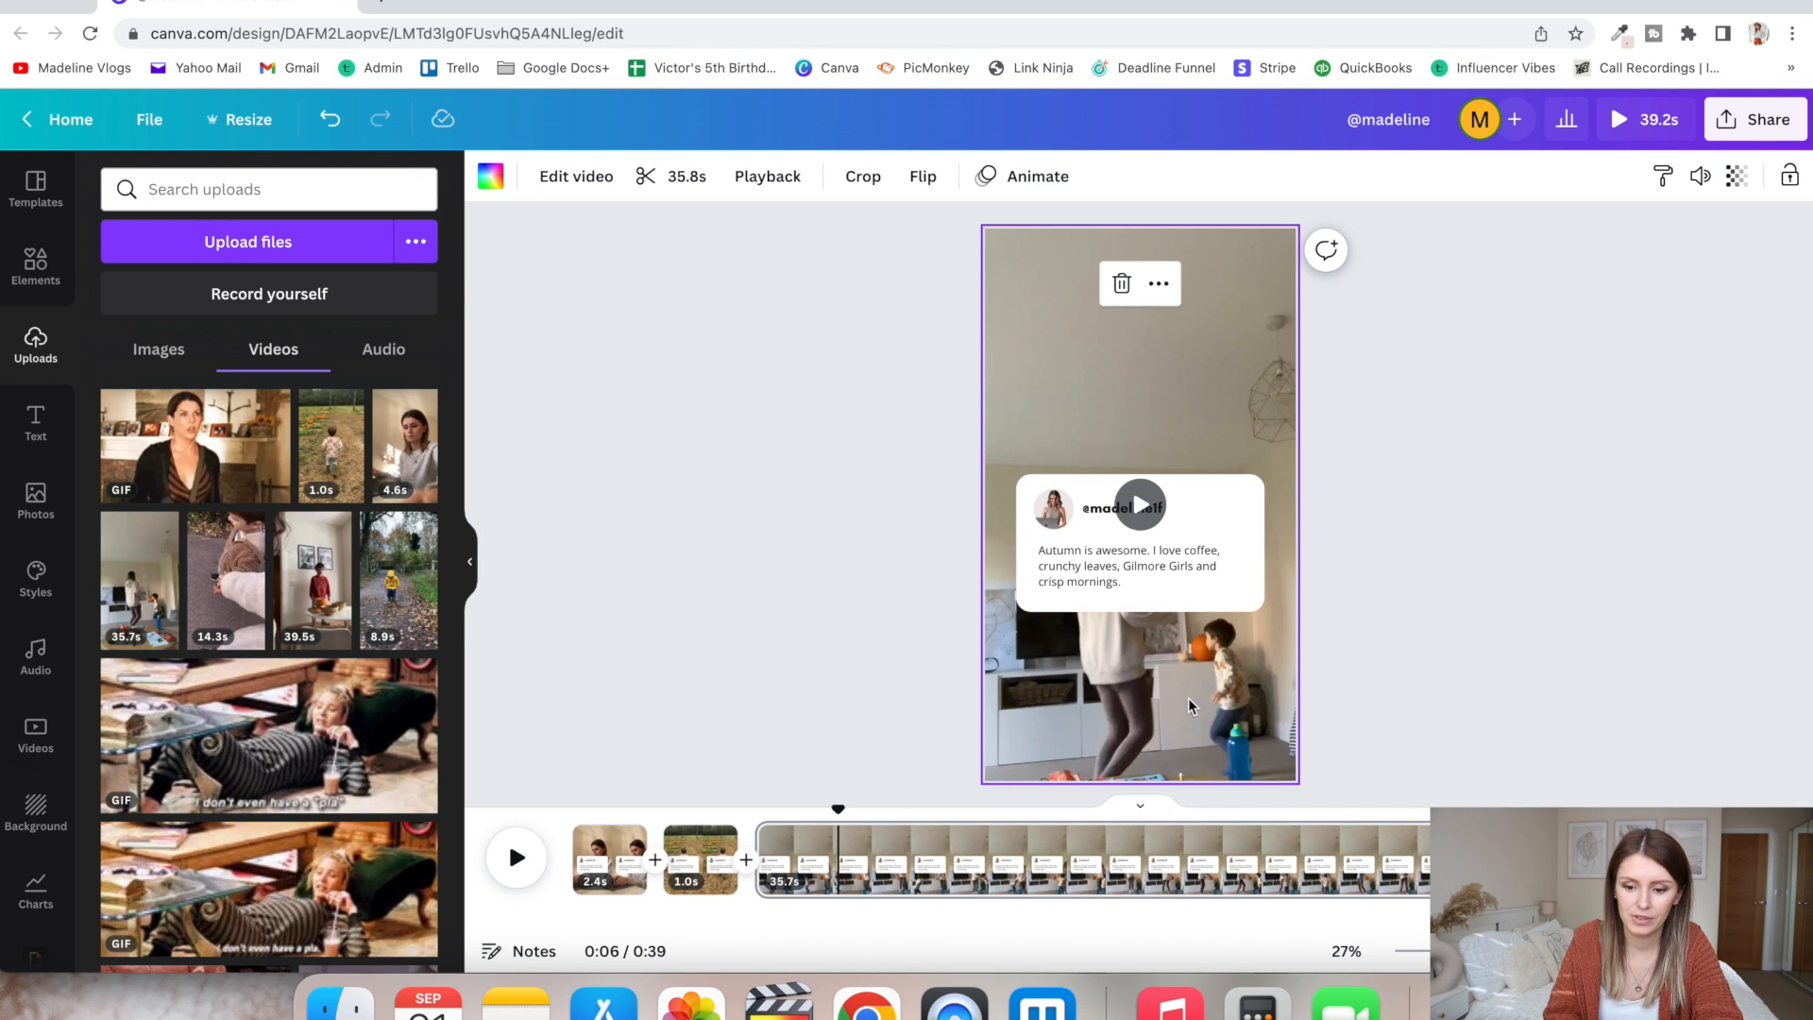
- Trim the living-room page to 2.0 s
{"action": "left_click", "coordinate": [790, 836]}
{"action": "left_click_drag", "start_coordinate": [790, 836], "coordinate": [811, 836]}
{"action": "left_click_drag", "start_coordinate": [1643, 862], "coordinate": [799, 866]}
- Duplicate the living-room page and replace the copy's background with the uploaded 14.3 s clip, trimmed to 2.1 s
{"action": "key", "text": "ctrl+d"}
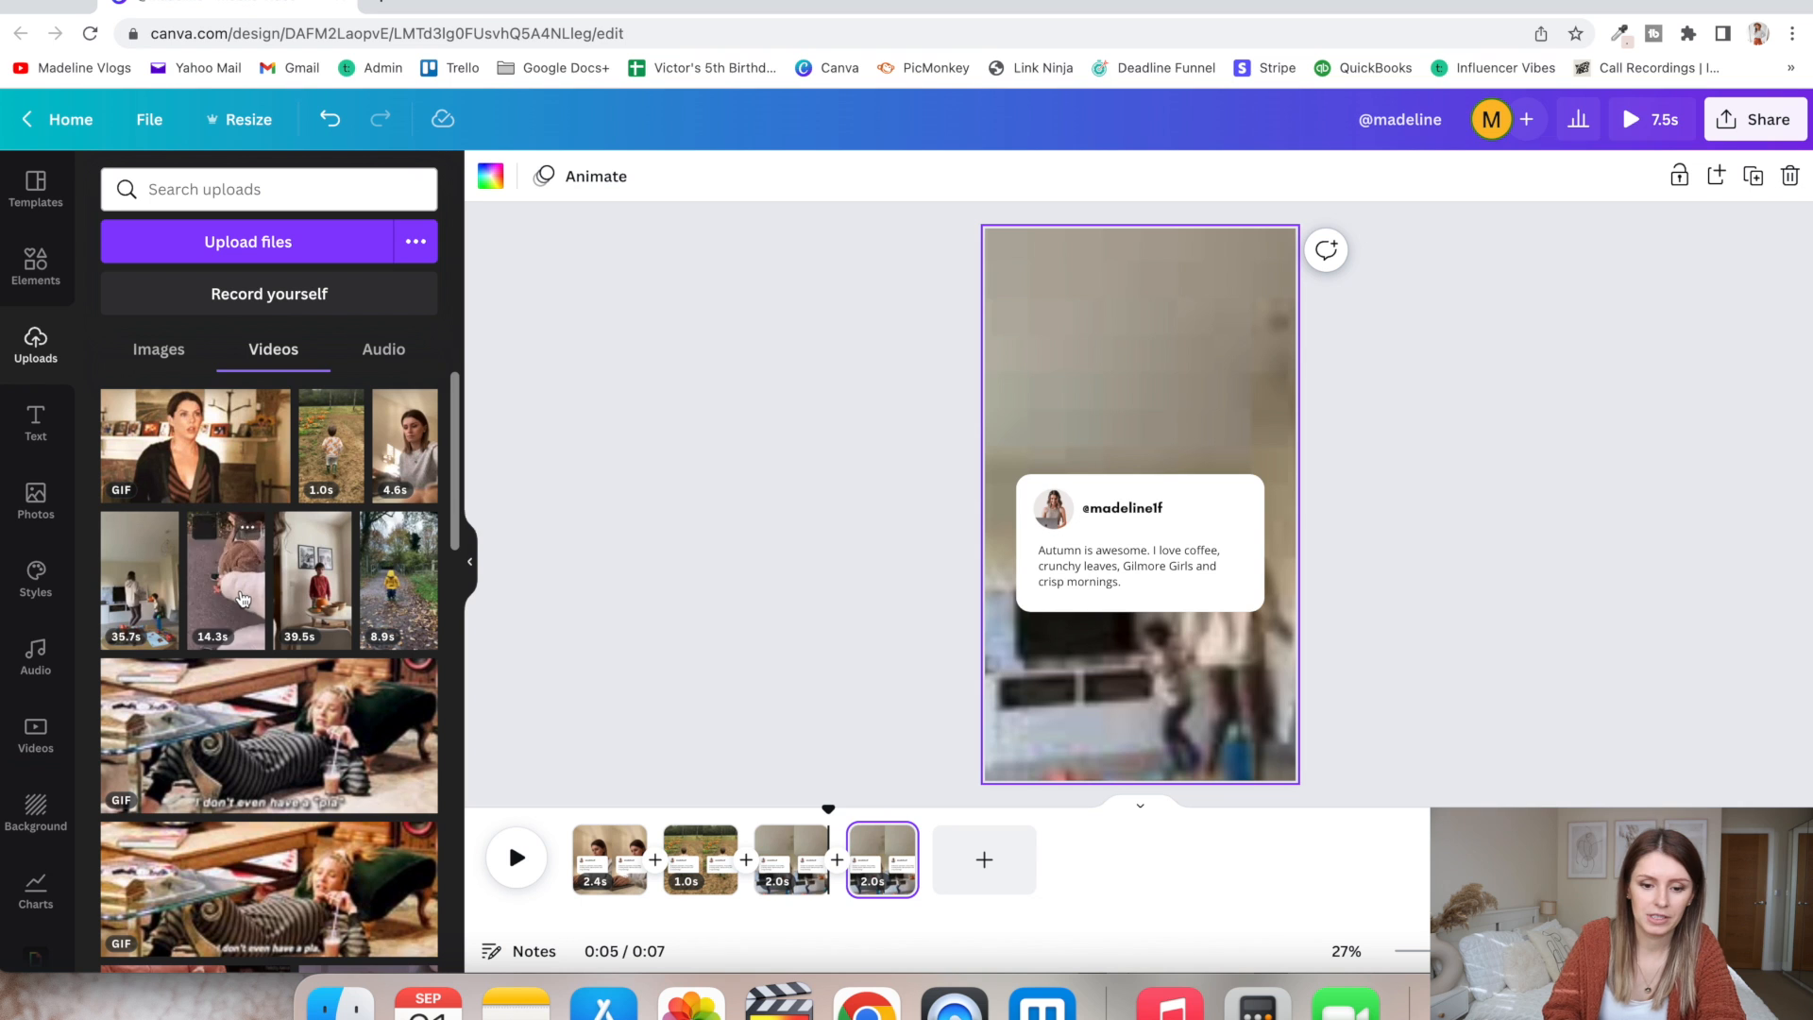
{"action": "left_click_drag", "start_coordinate": [255, 604], "coordinate": [856, 845]}
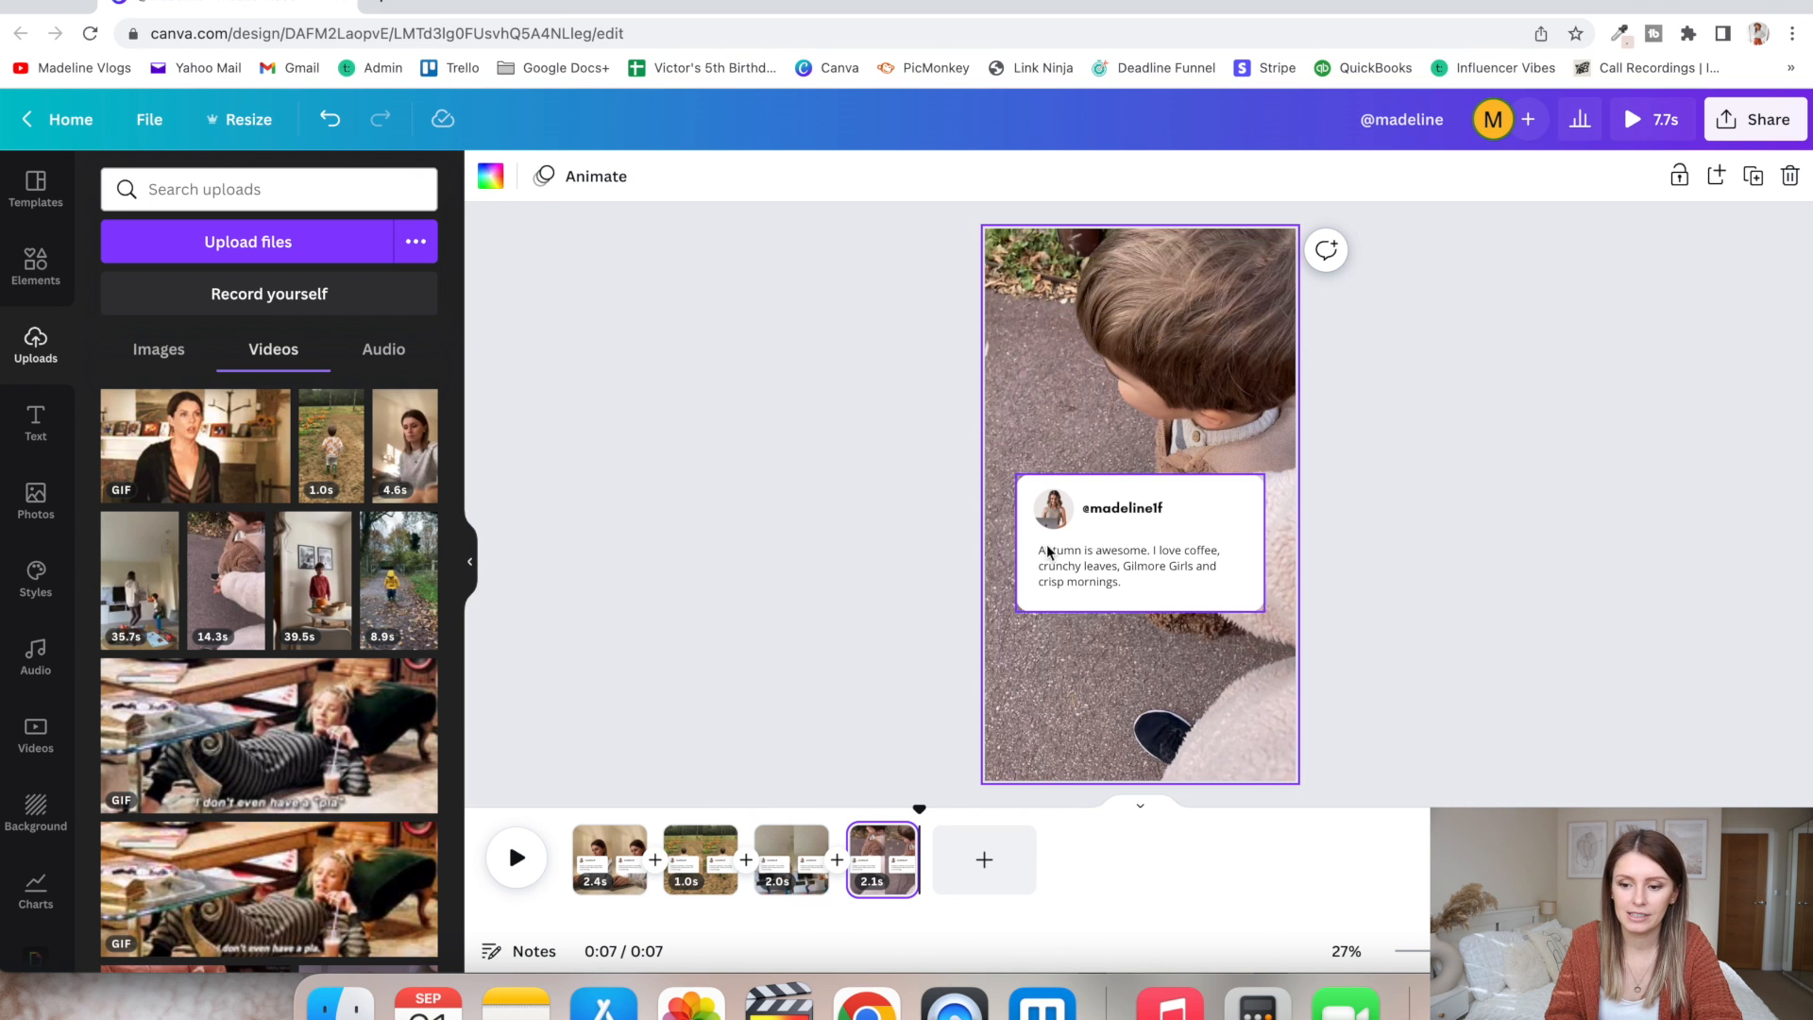
{"action": "left_click", "coordinate": [1128, 531]}
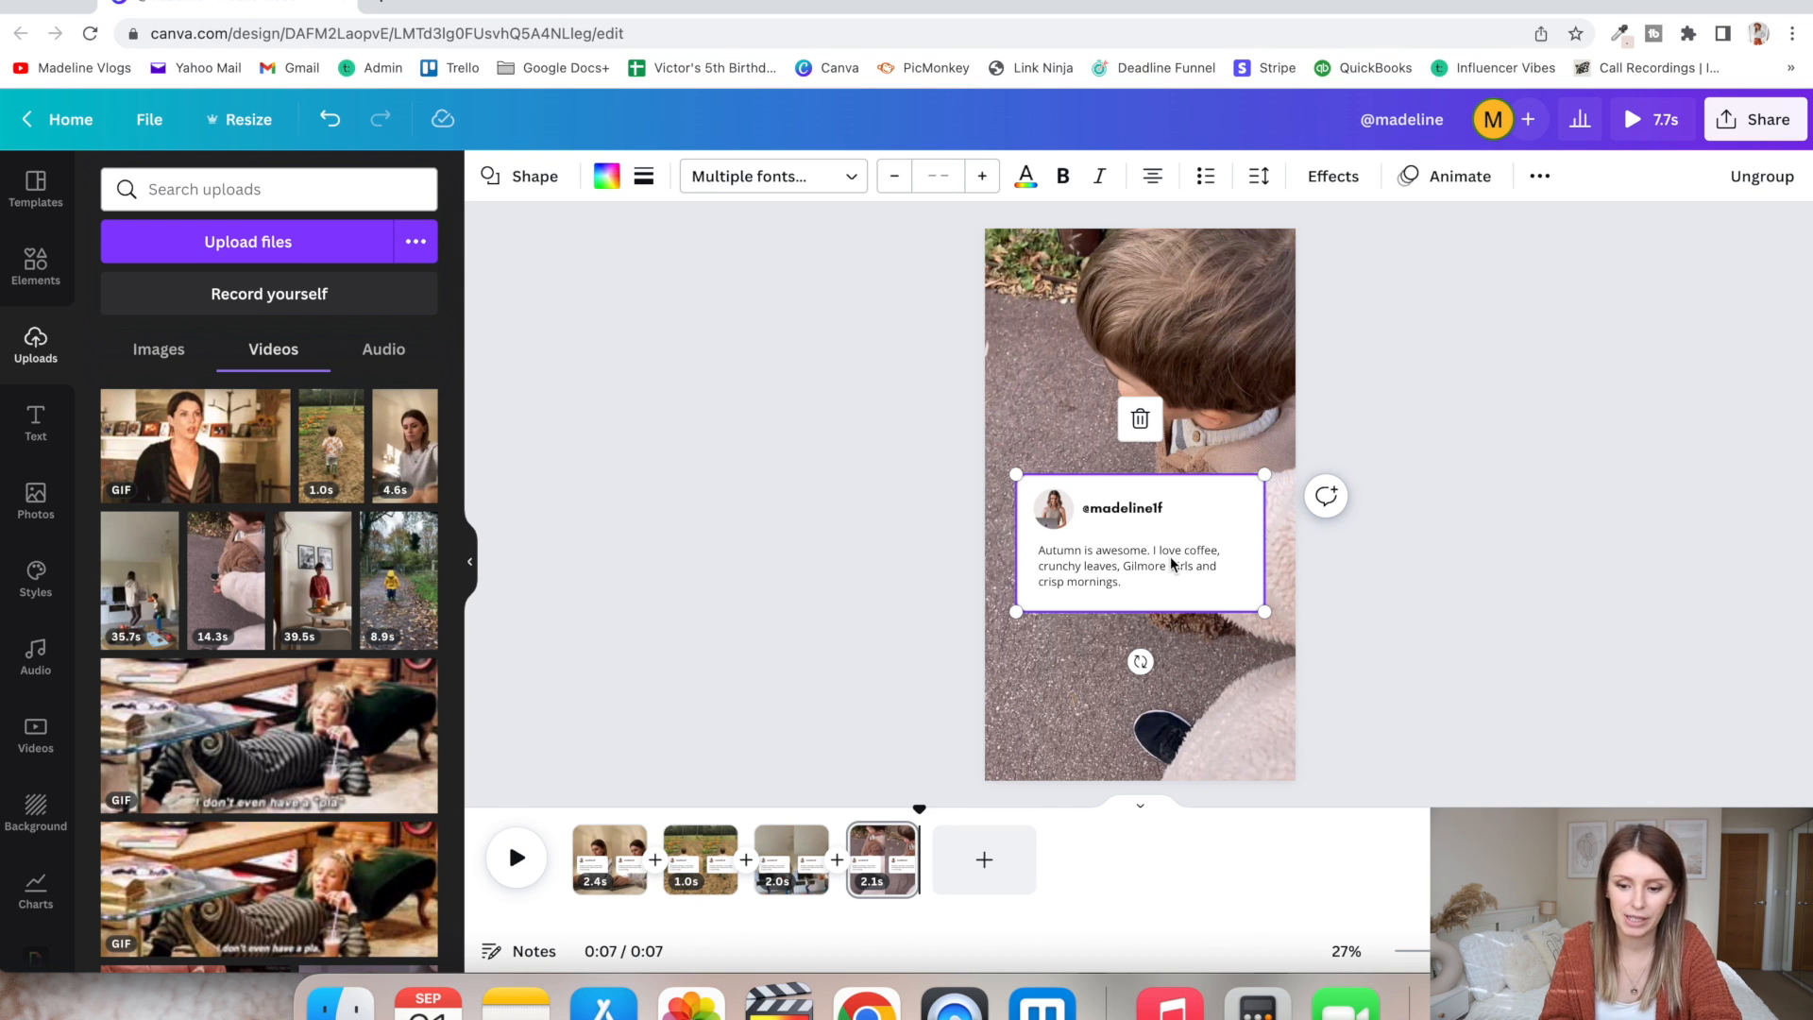
{"action": "left_click", "coordinate": [833, 680]}
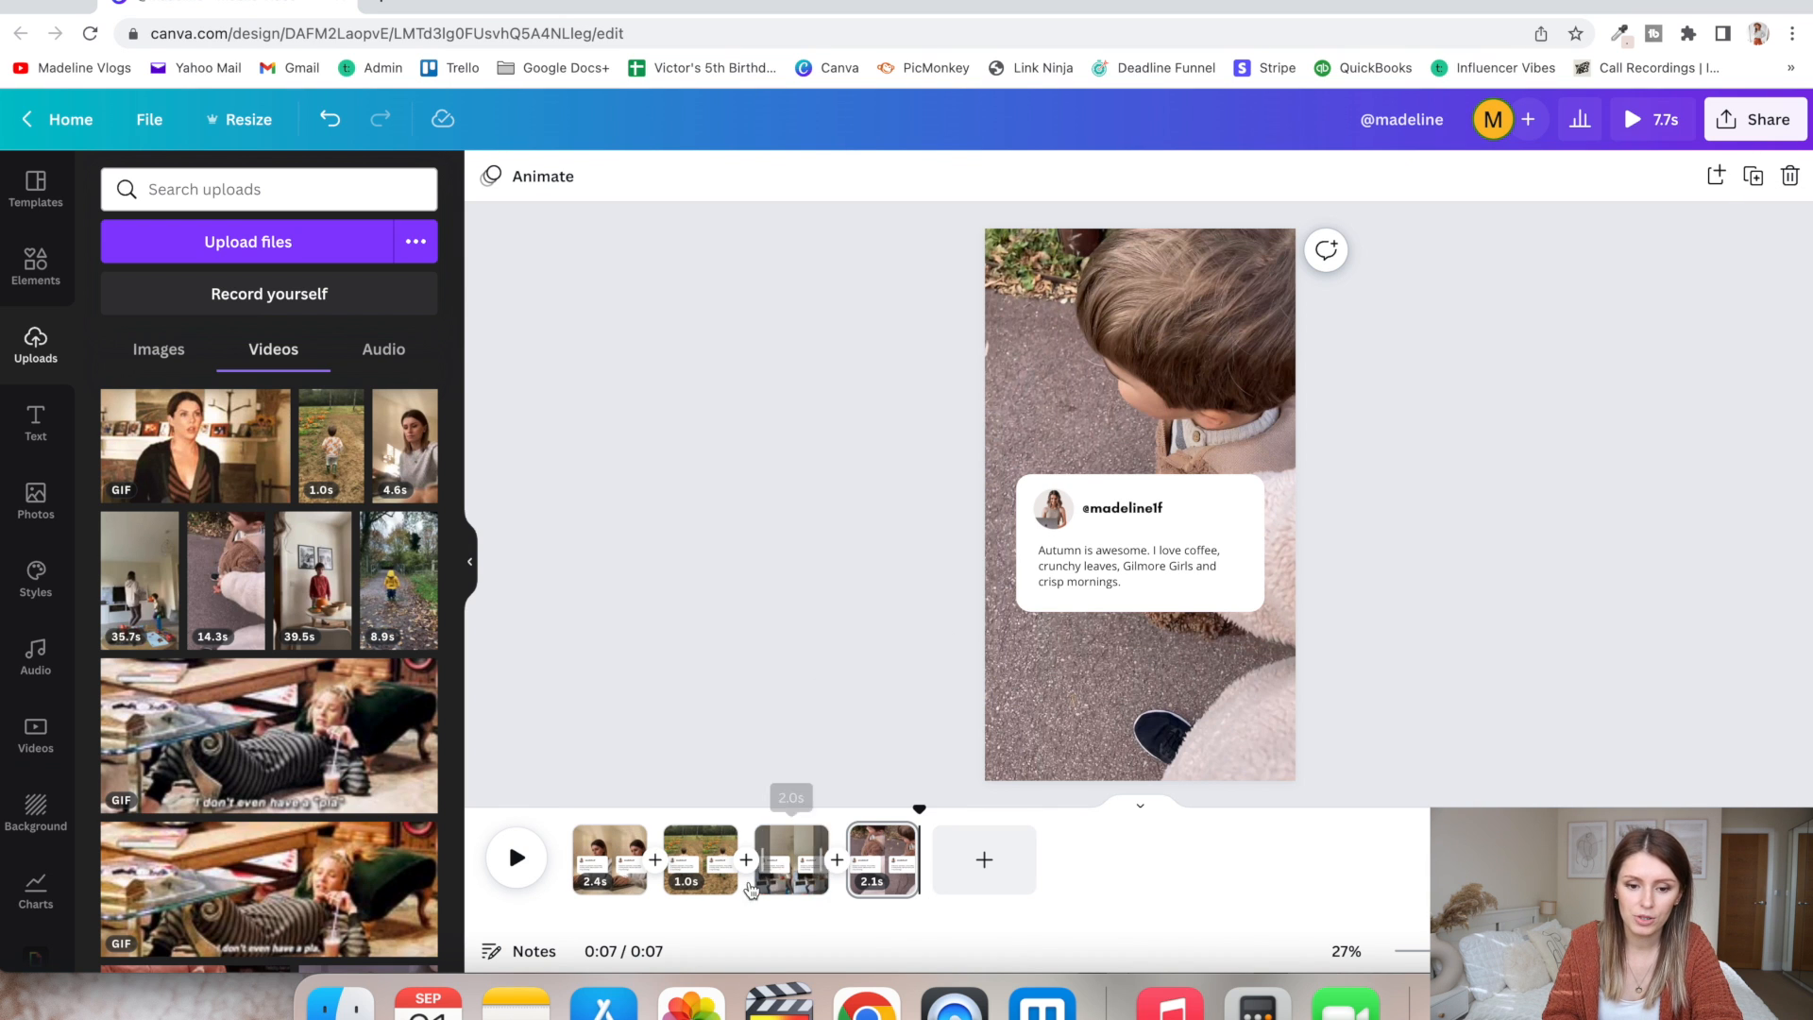
{"action": "left_click", "coordinate": [1148, 683]}
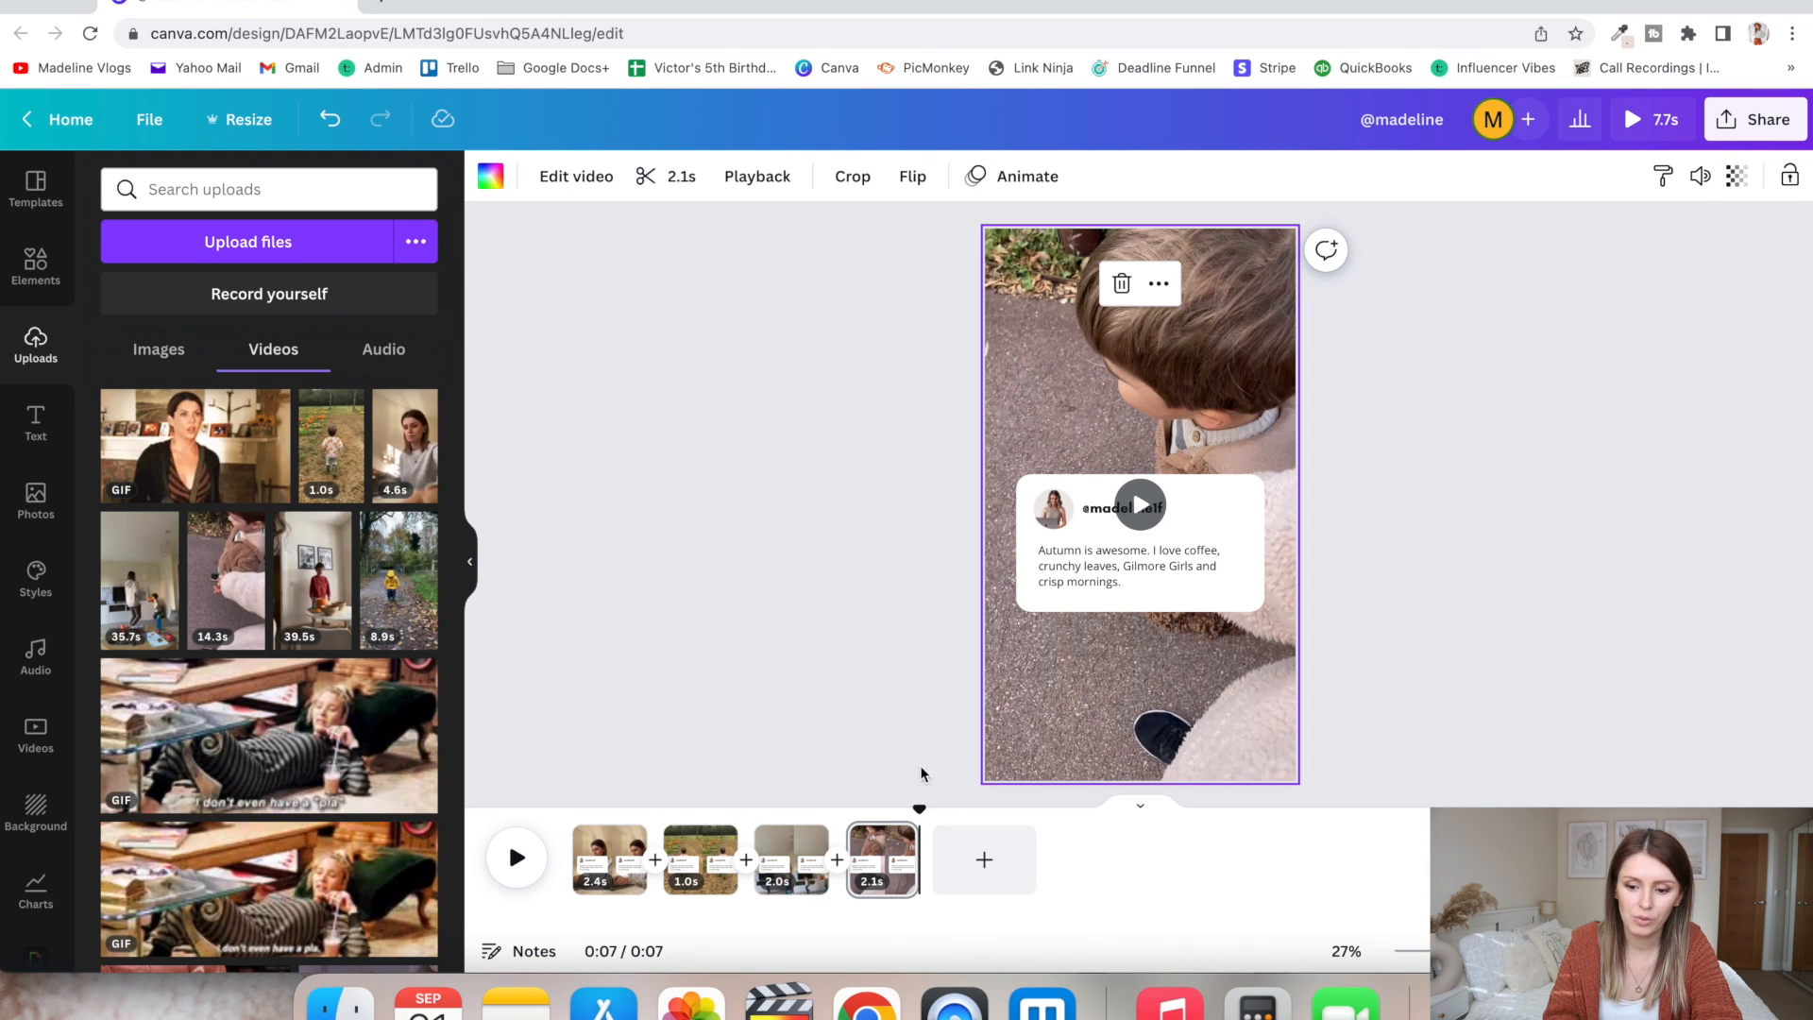
- Duplicate the last page, replace the copy's background with the uploaded white pumpkins photo, and set the page duration to 2.0 s
{"action": "left_click", "coordinate": [869, 843]}
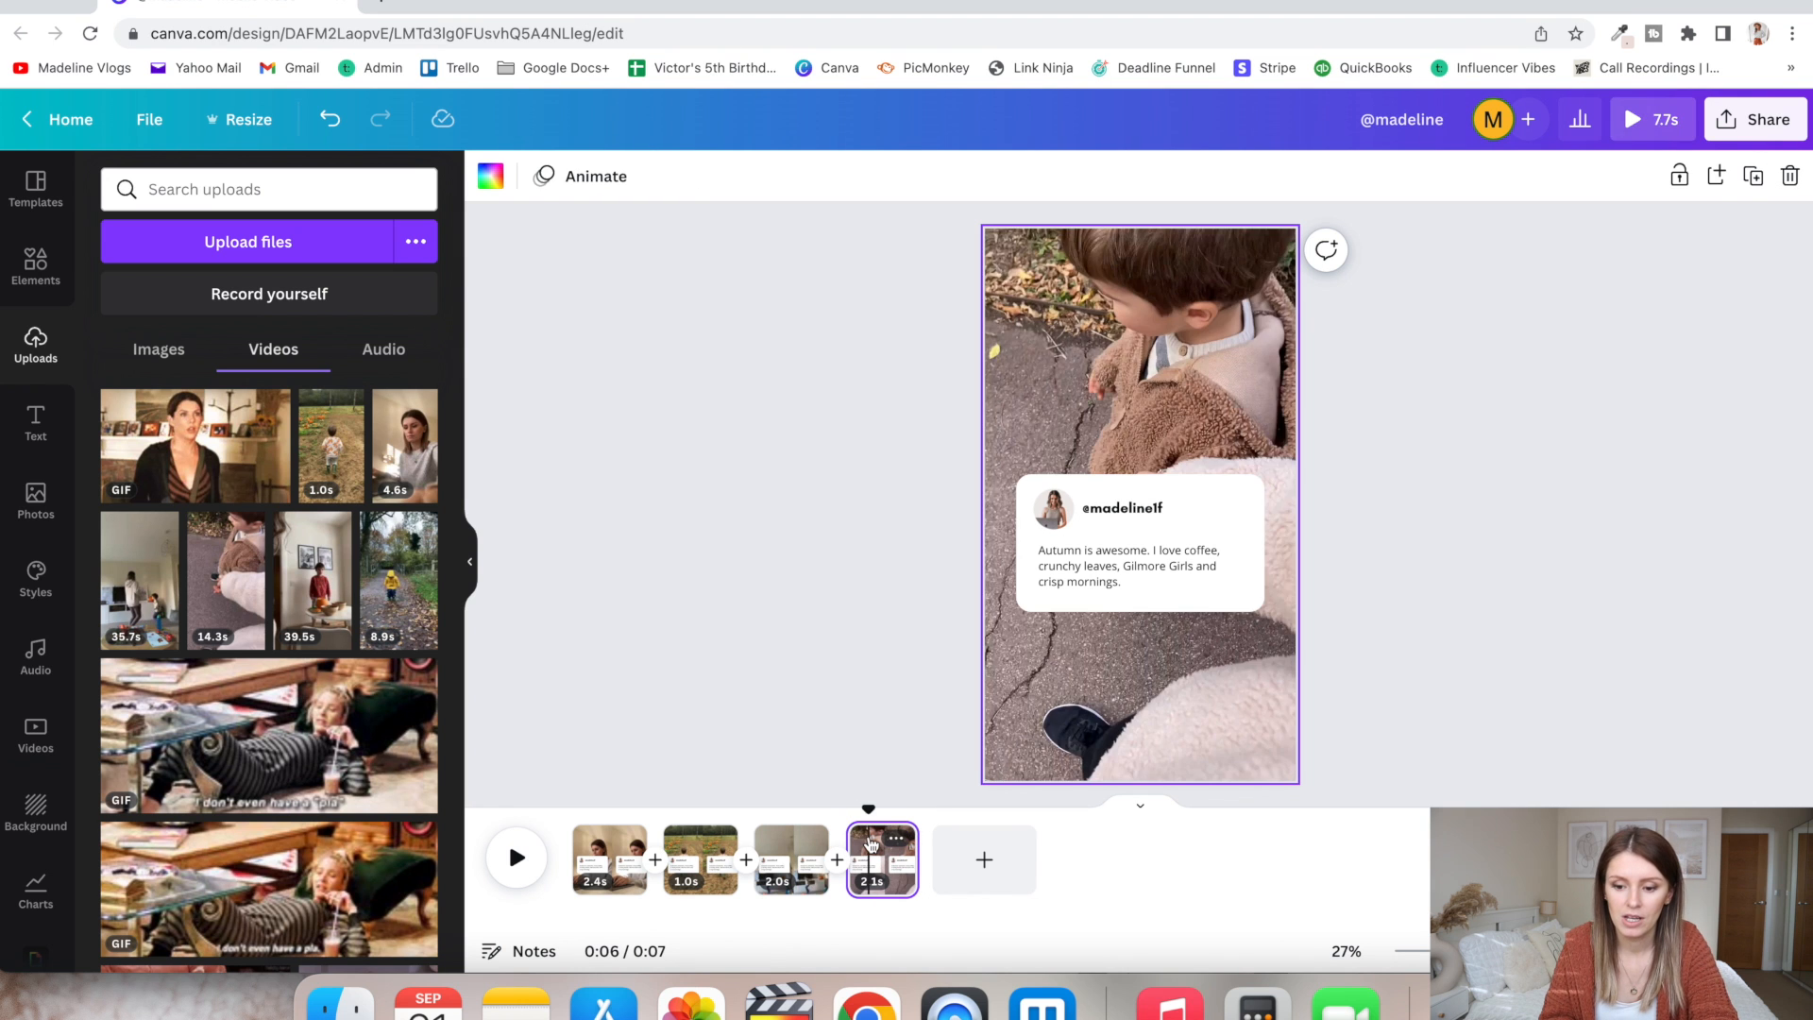
{"action": "key", "text": "super+d"}
{"action": "left_click", "coordinate": [812, 744]}
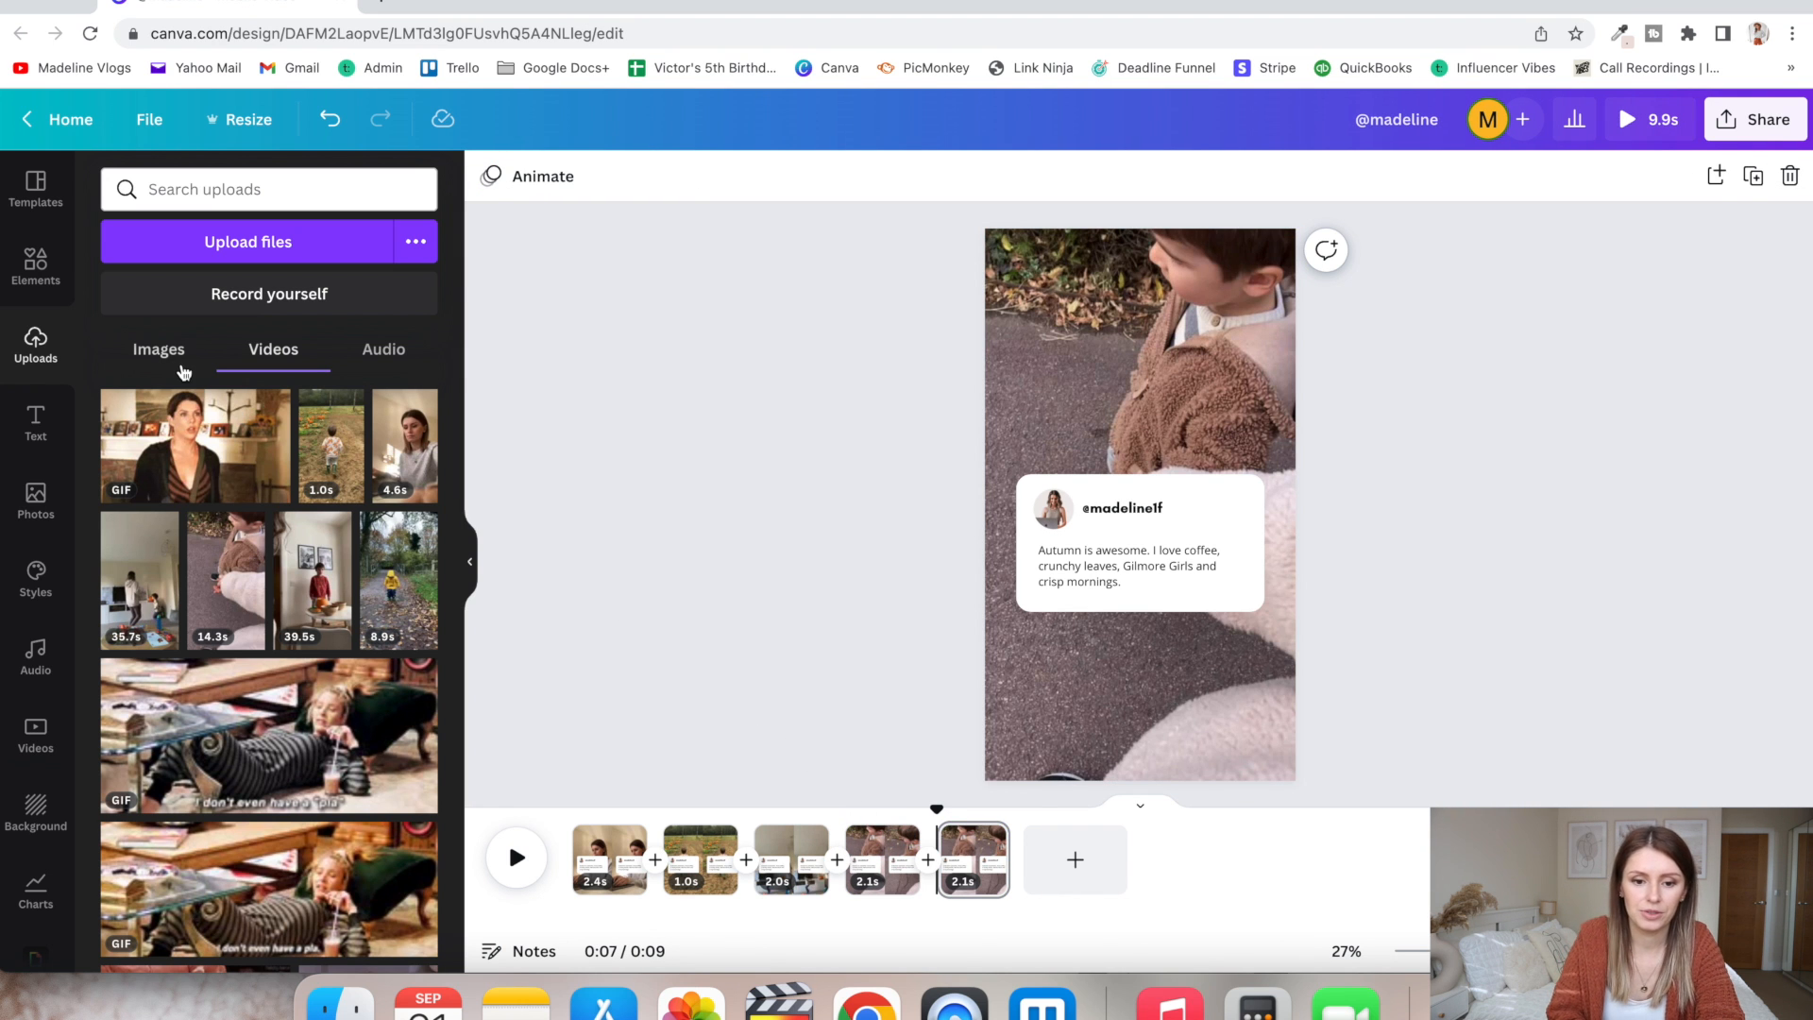
{"action": "left_click", "coordinate": [159, 349]}
{"action": "left_click_drag", "start_coordinate": [152, 756], "coordinate": [956, 863]}
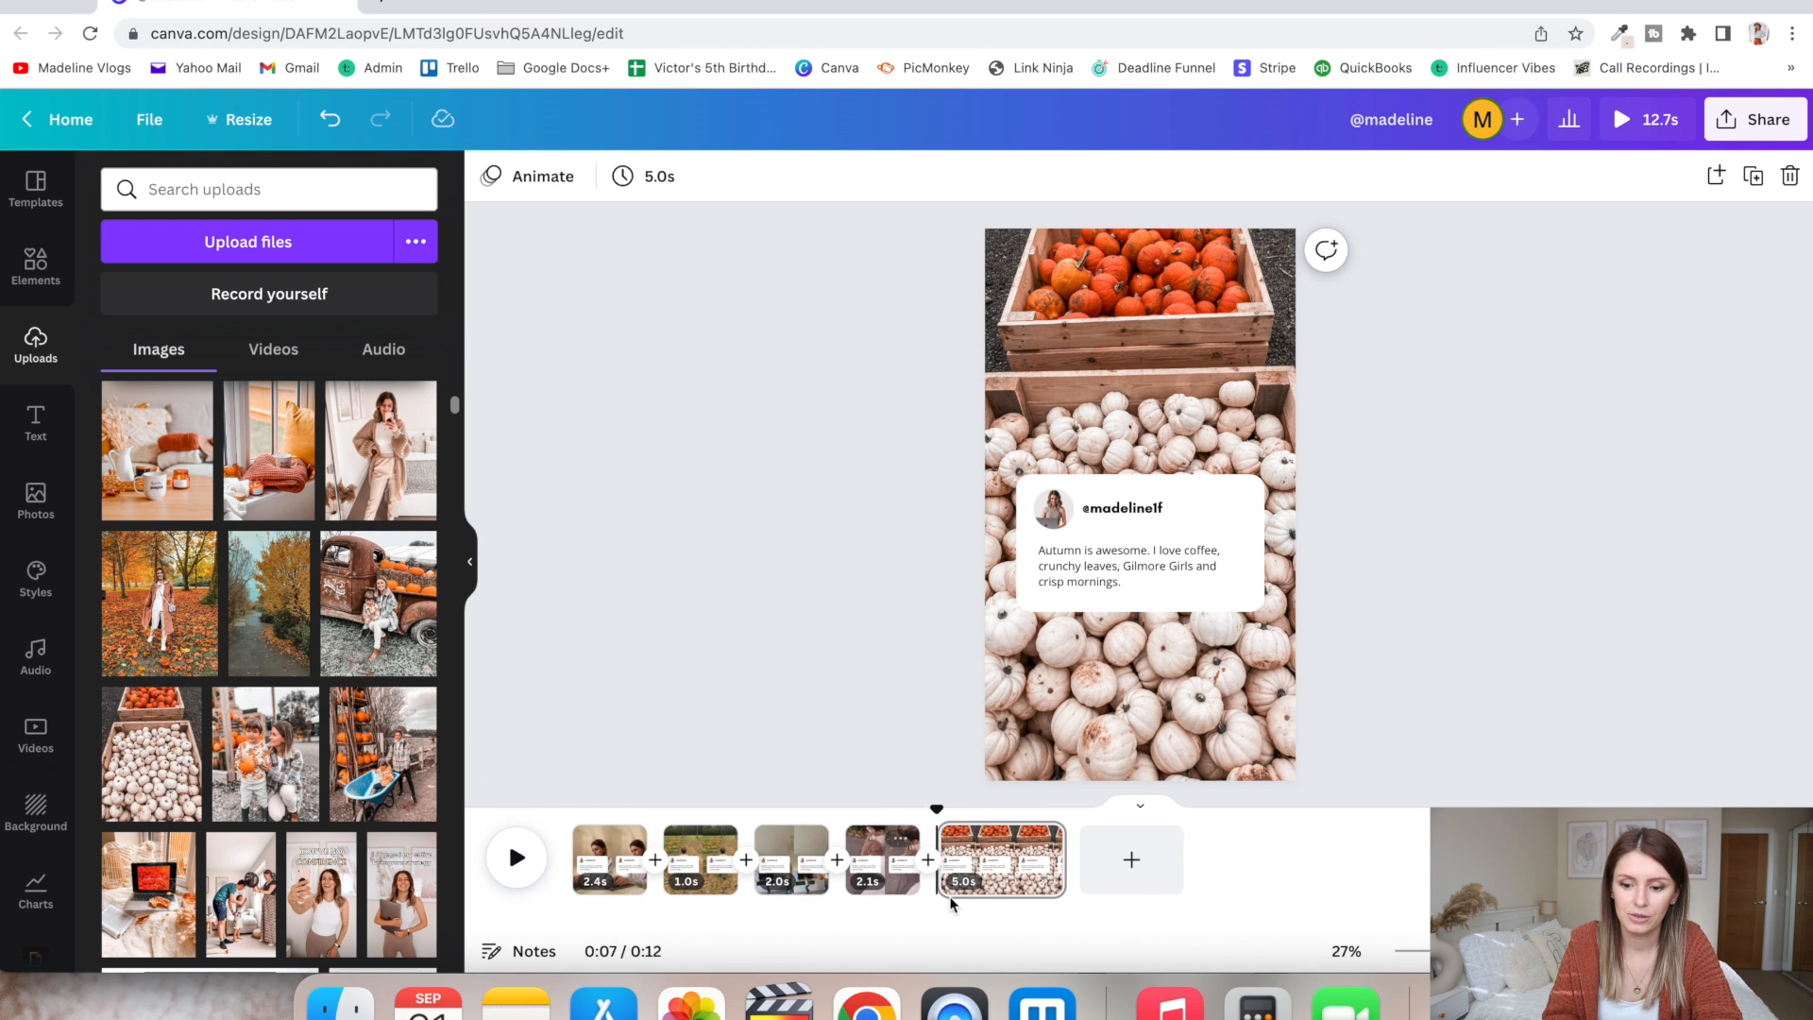
{"action": "left_click_drag", "start_coordinate": [1064, 859], "coordinate": [985, 861]}
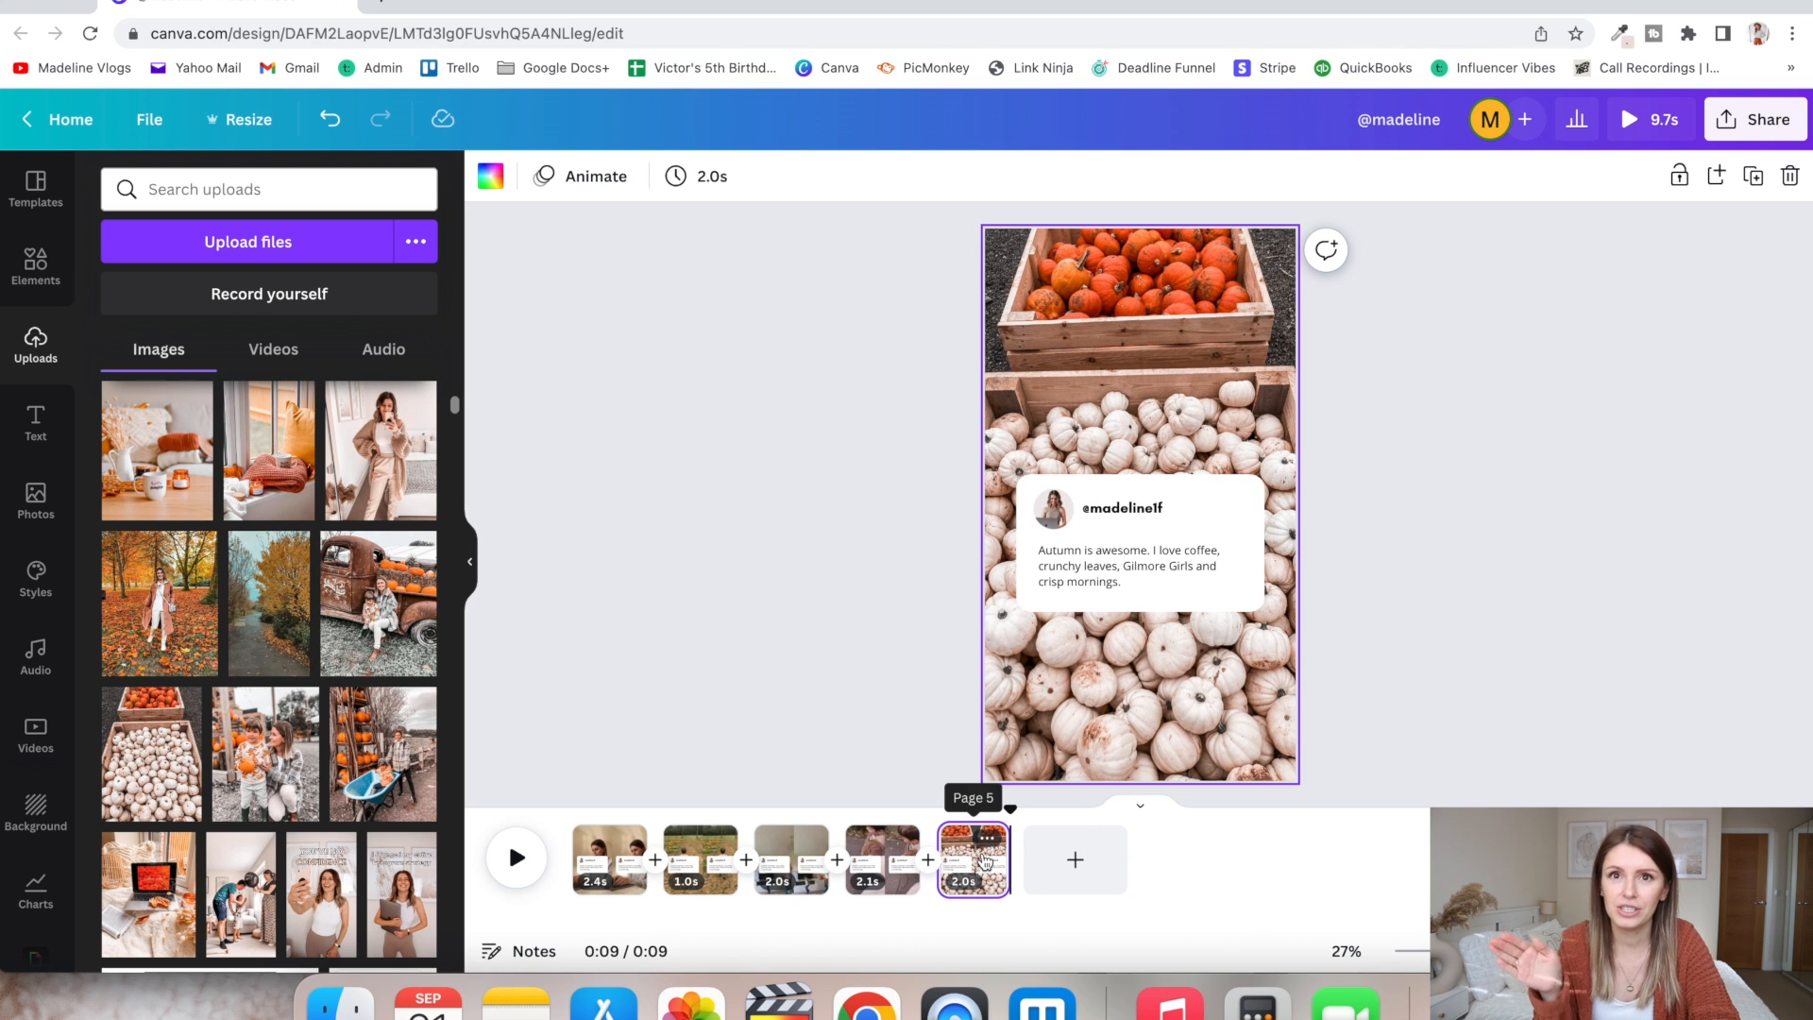
- Play the reel from the beginning to preview all five pages
{"action": "left_click", "coordinate": [572, 863]}
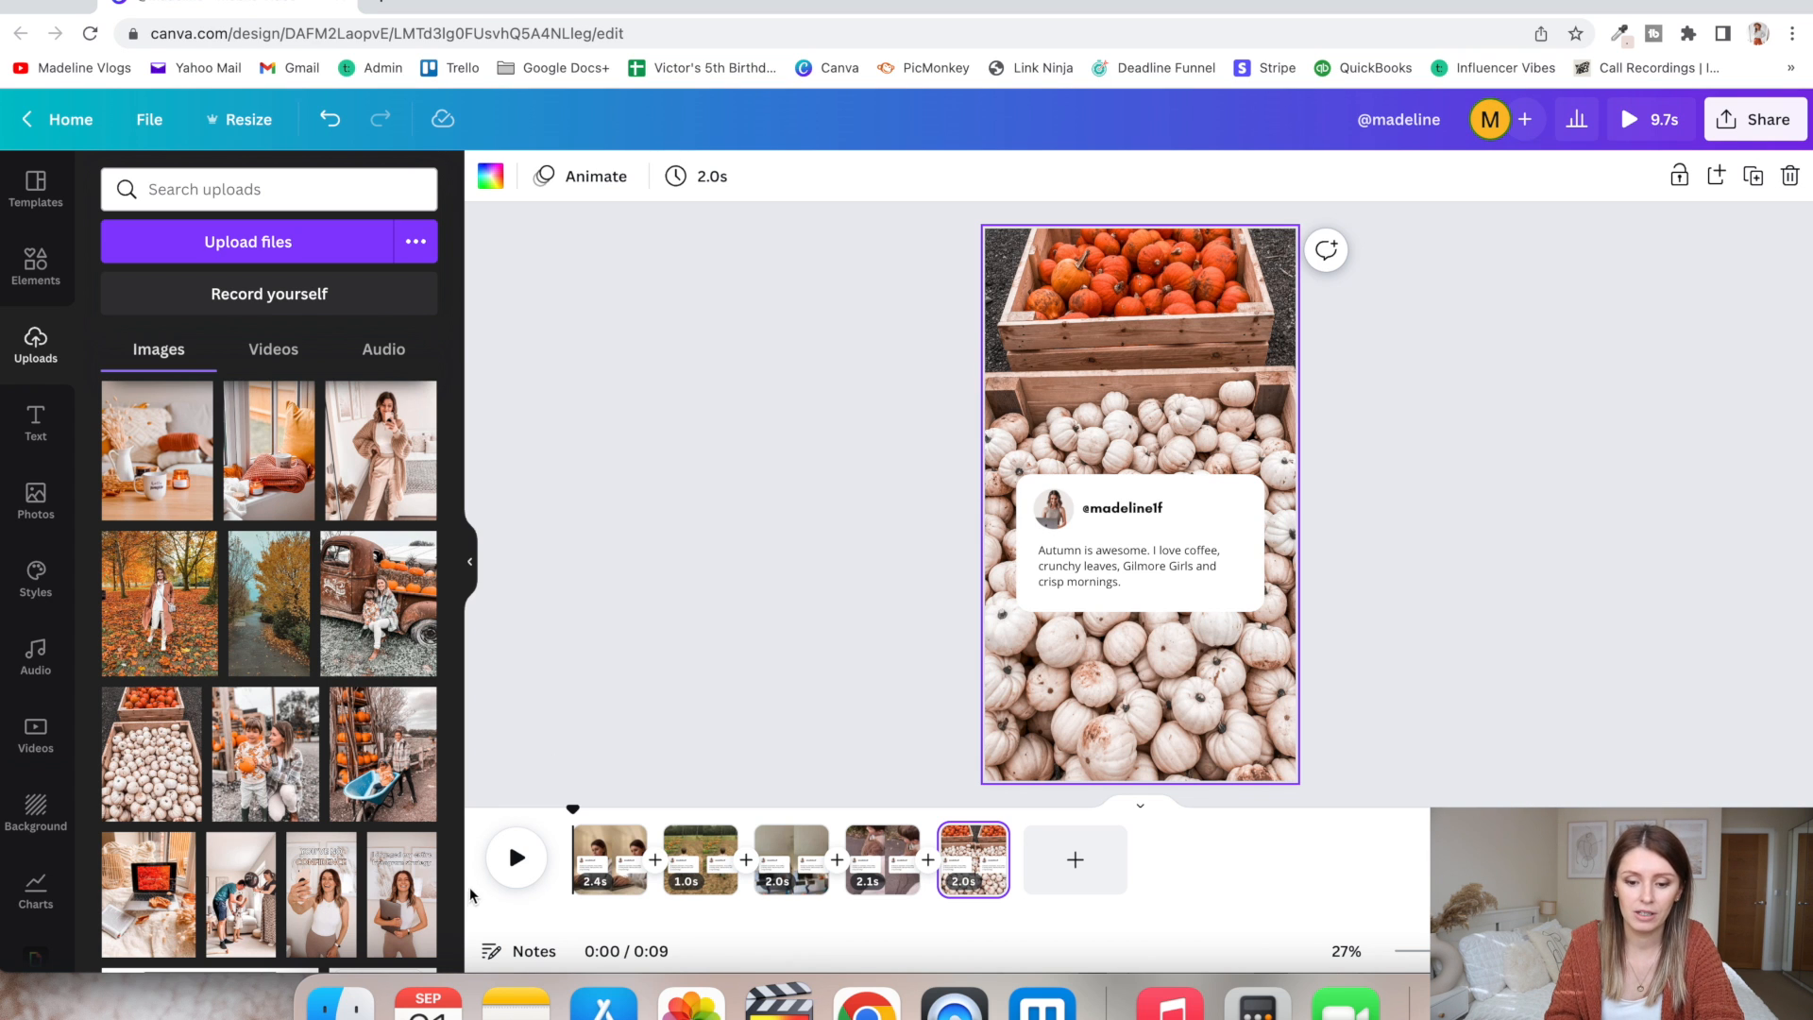
{"action": "left_click", "coordinate": [503, 881]}
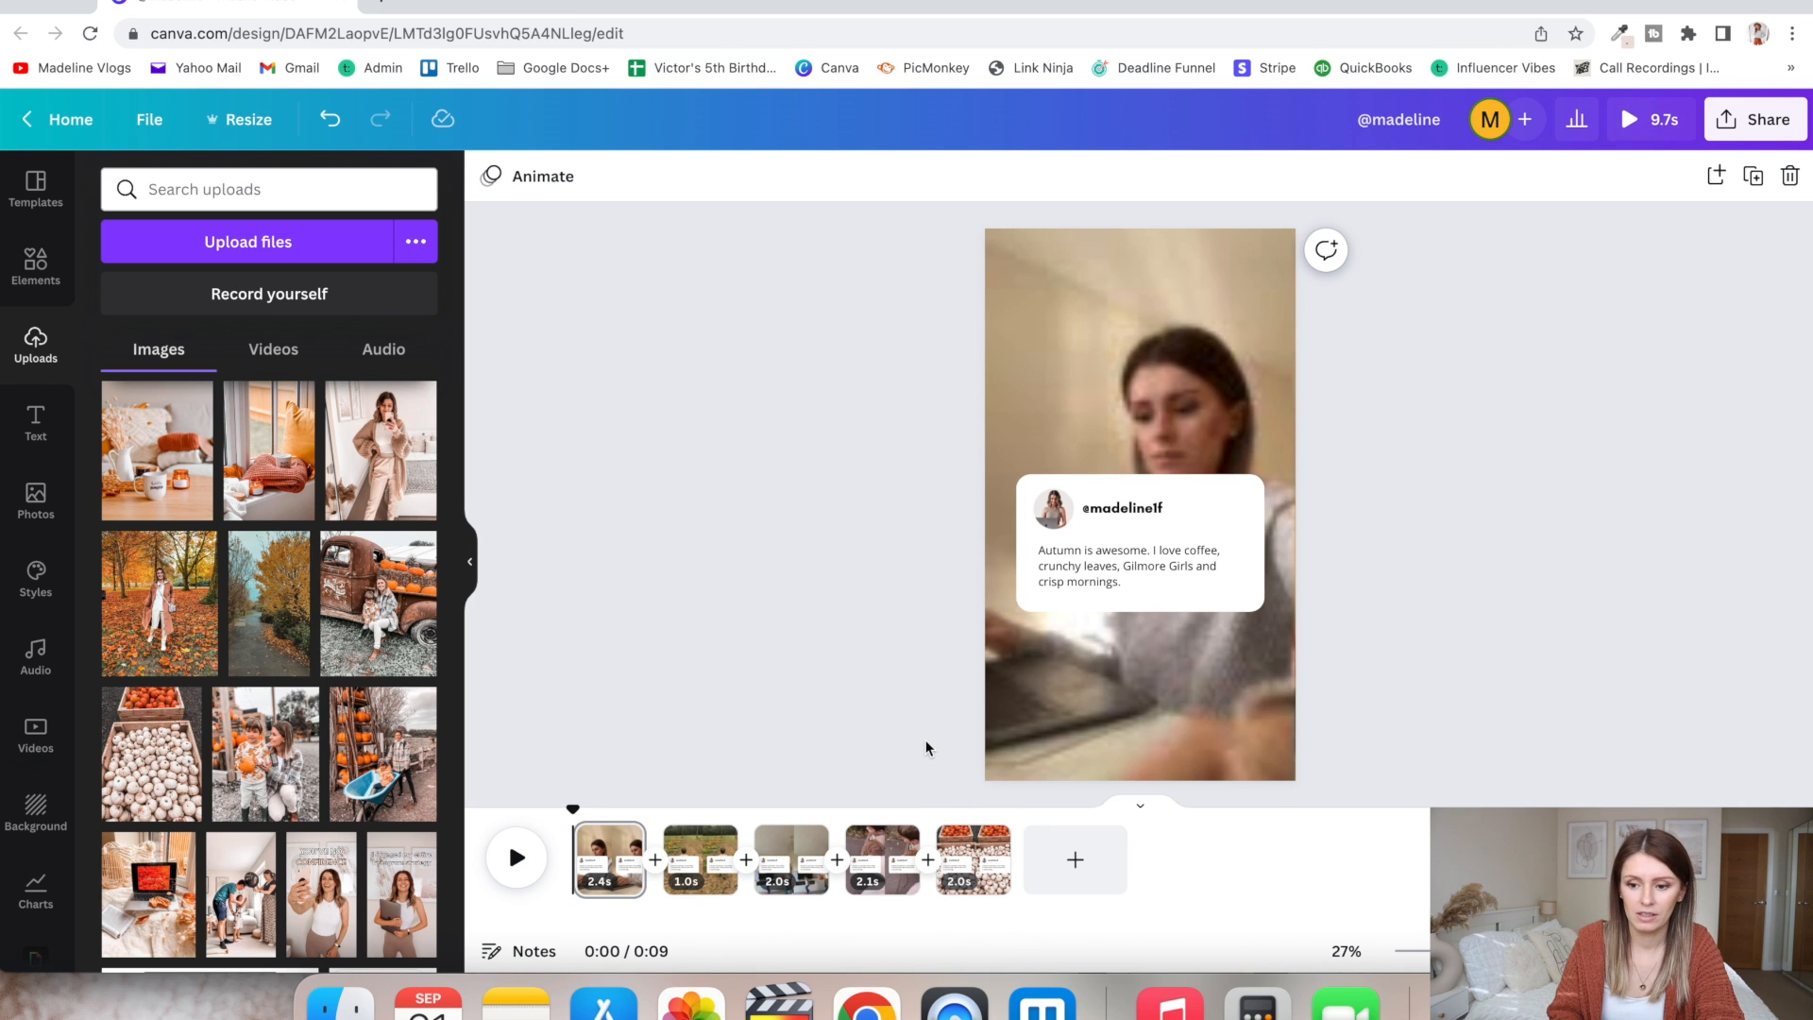
- Add a square shape to the pumpkin photo page and stretch it to cover the whole page
{"action": "left_click", "coordinate": [954, 859]}
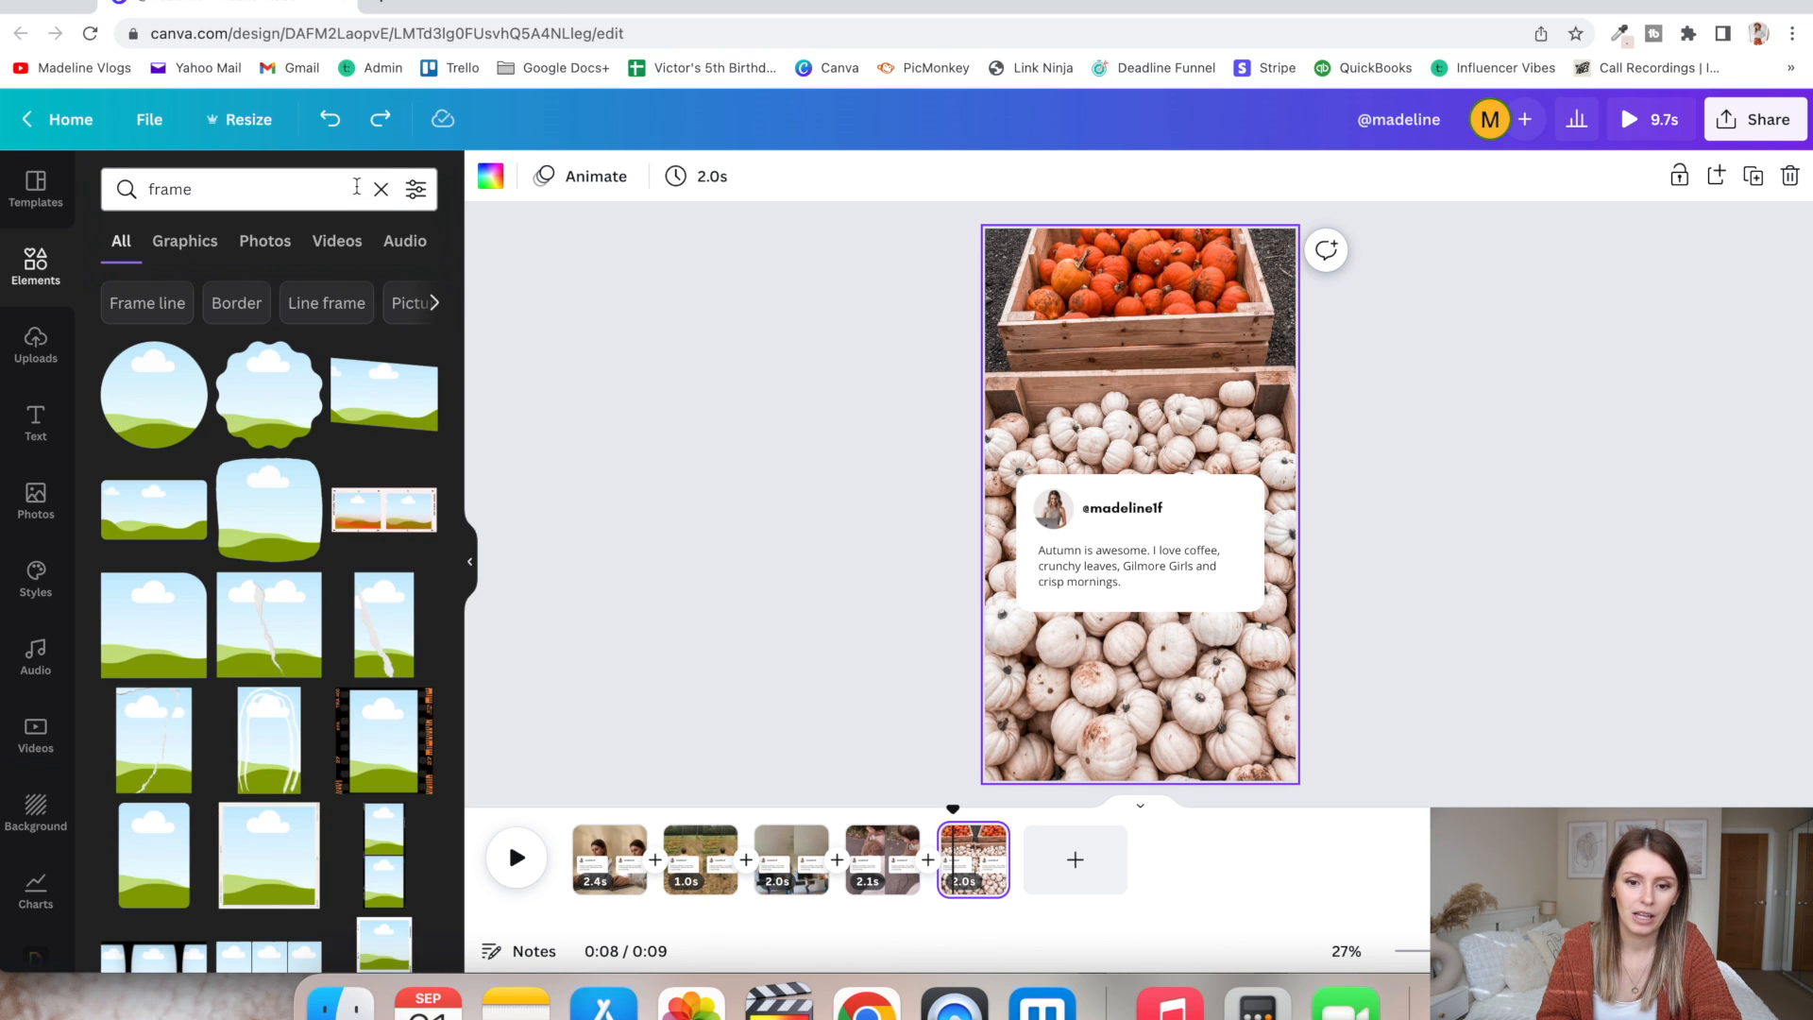
{"action": "left_click", "coordinate": [381, 191]}
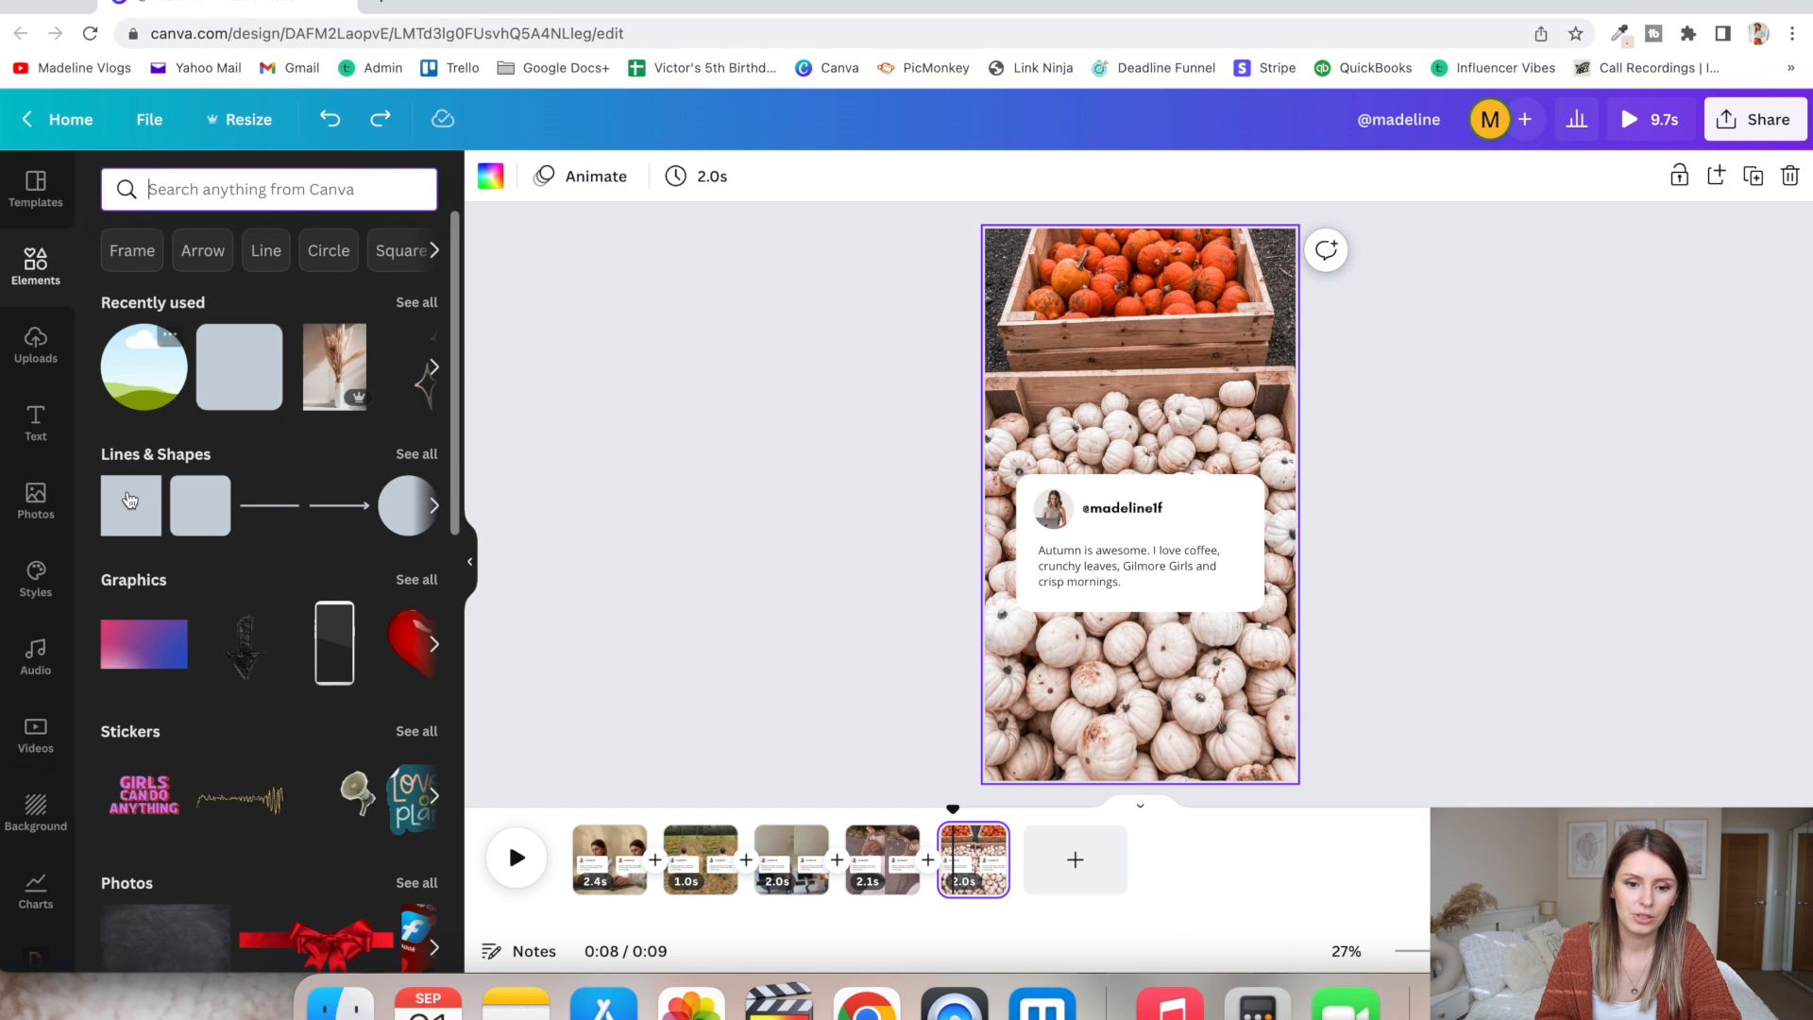
{"action": "left_click", "coordinate": [124, 520]}
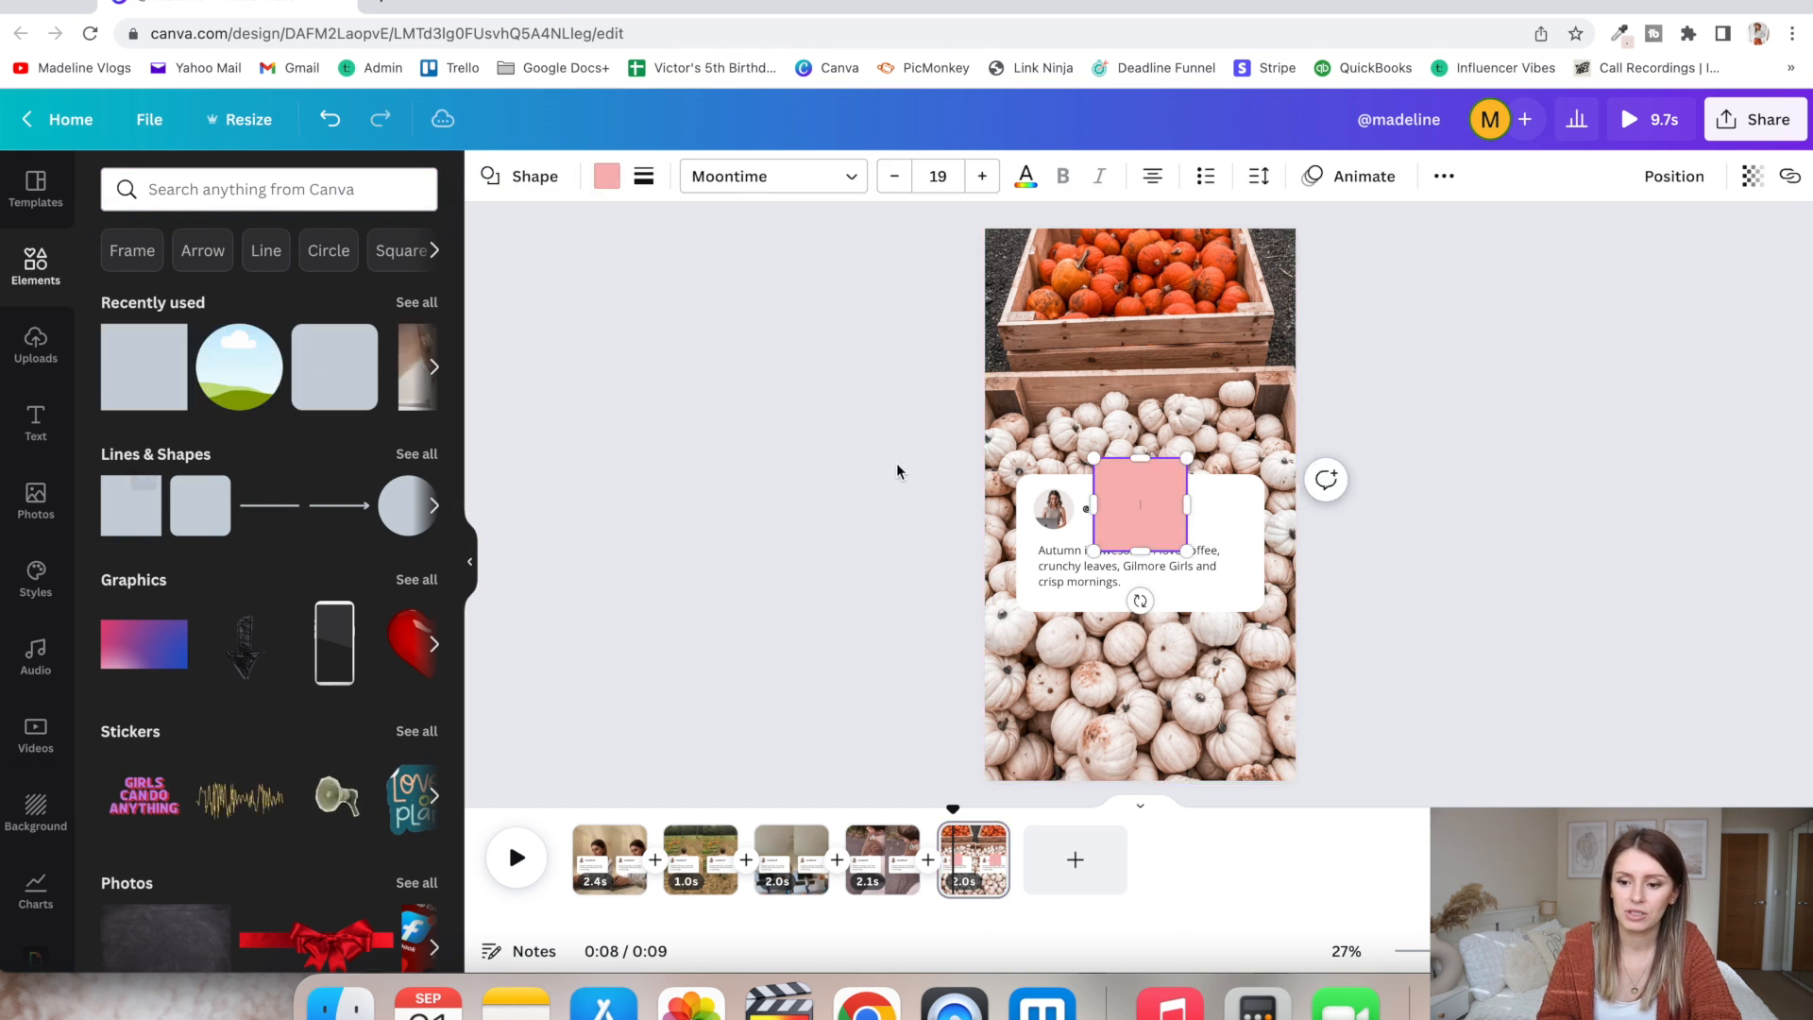
{"action": "left_click", "coordinate": [1514, 510]}
{"action": "left_click", "coordinate": [1162, 494]}
{"action": "left_click_drag", "start_coordinate": [1162, 494], "coordinate": [1050, 258]}
{"action": "left_click_drag", "start_coordinate": [1078, 322], "coordinate": [1302, 784]}
- Fill the full-page shape with the brand kit's muted brown and send it backward behind the tweet-style box
{"action": "left_click", "coordinate": [606, 175]}
{"action": "left_click", "coordinate": [175, 569]}
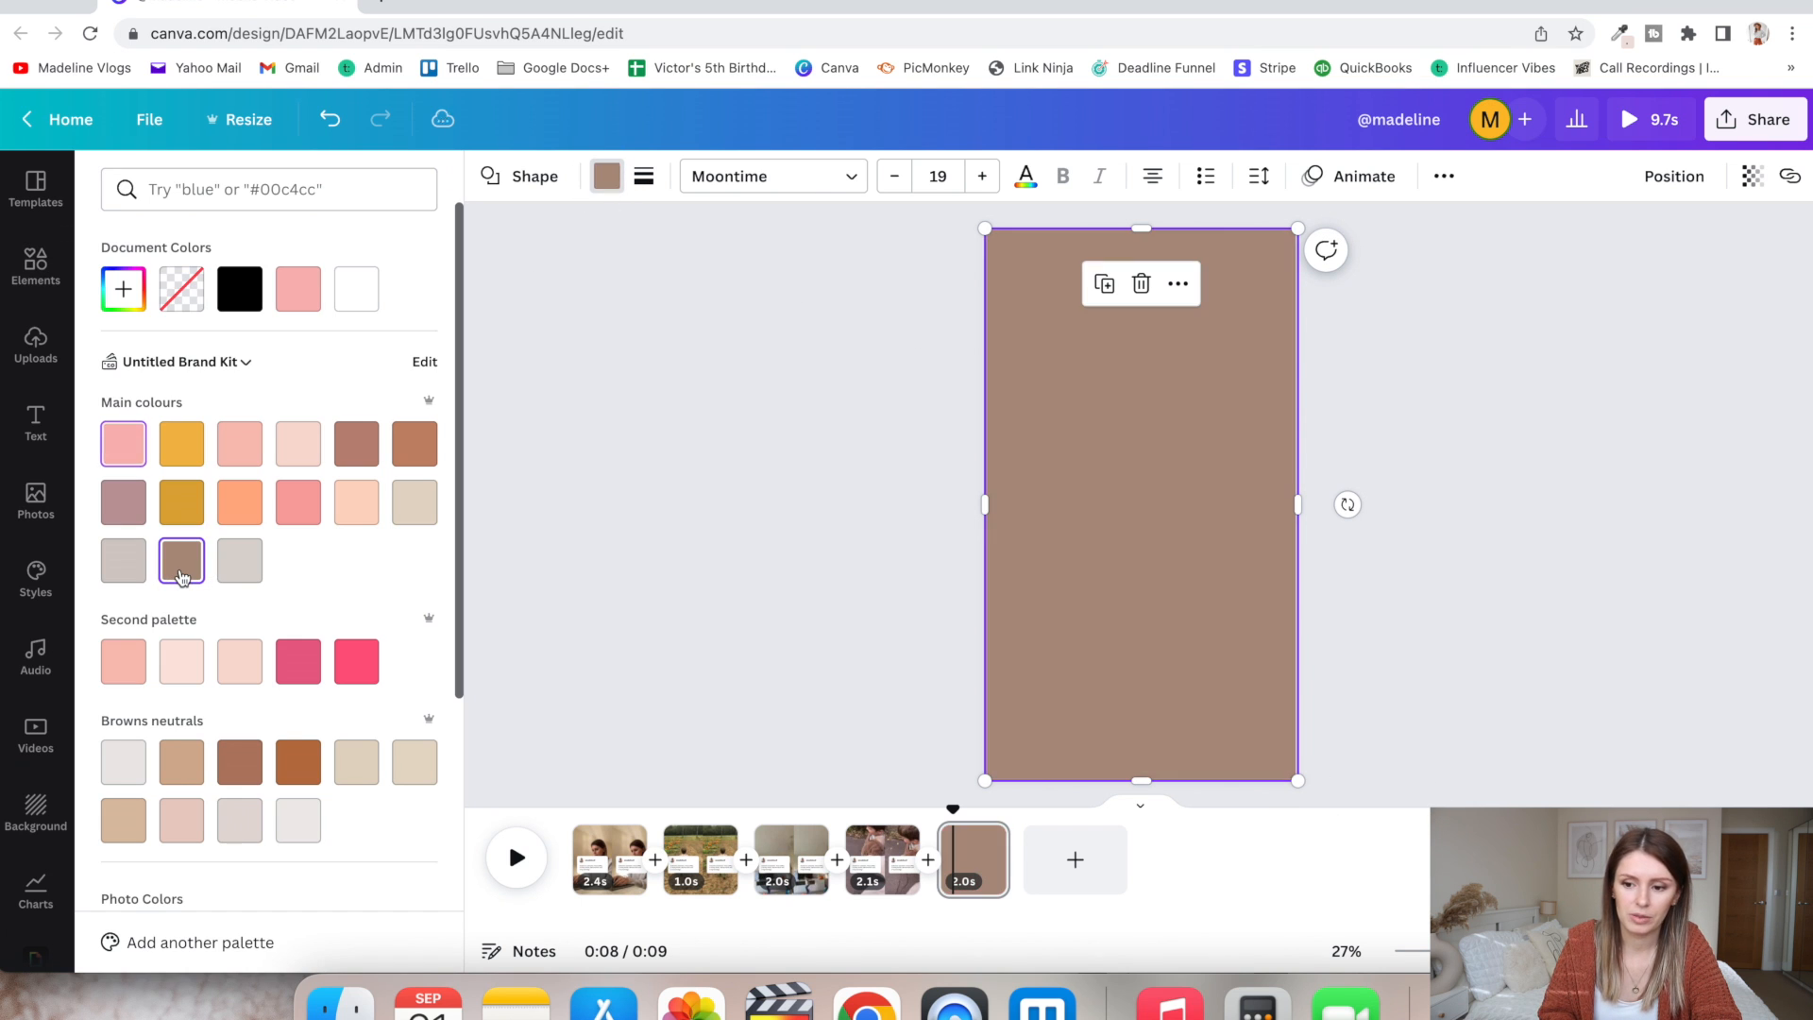
{"action": "left_click", "coordinate": [1697, 192]}
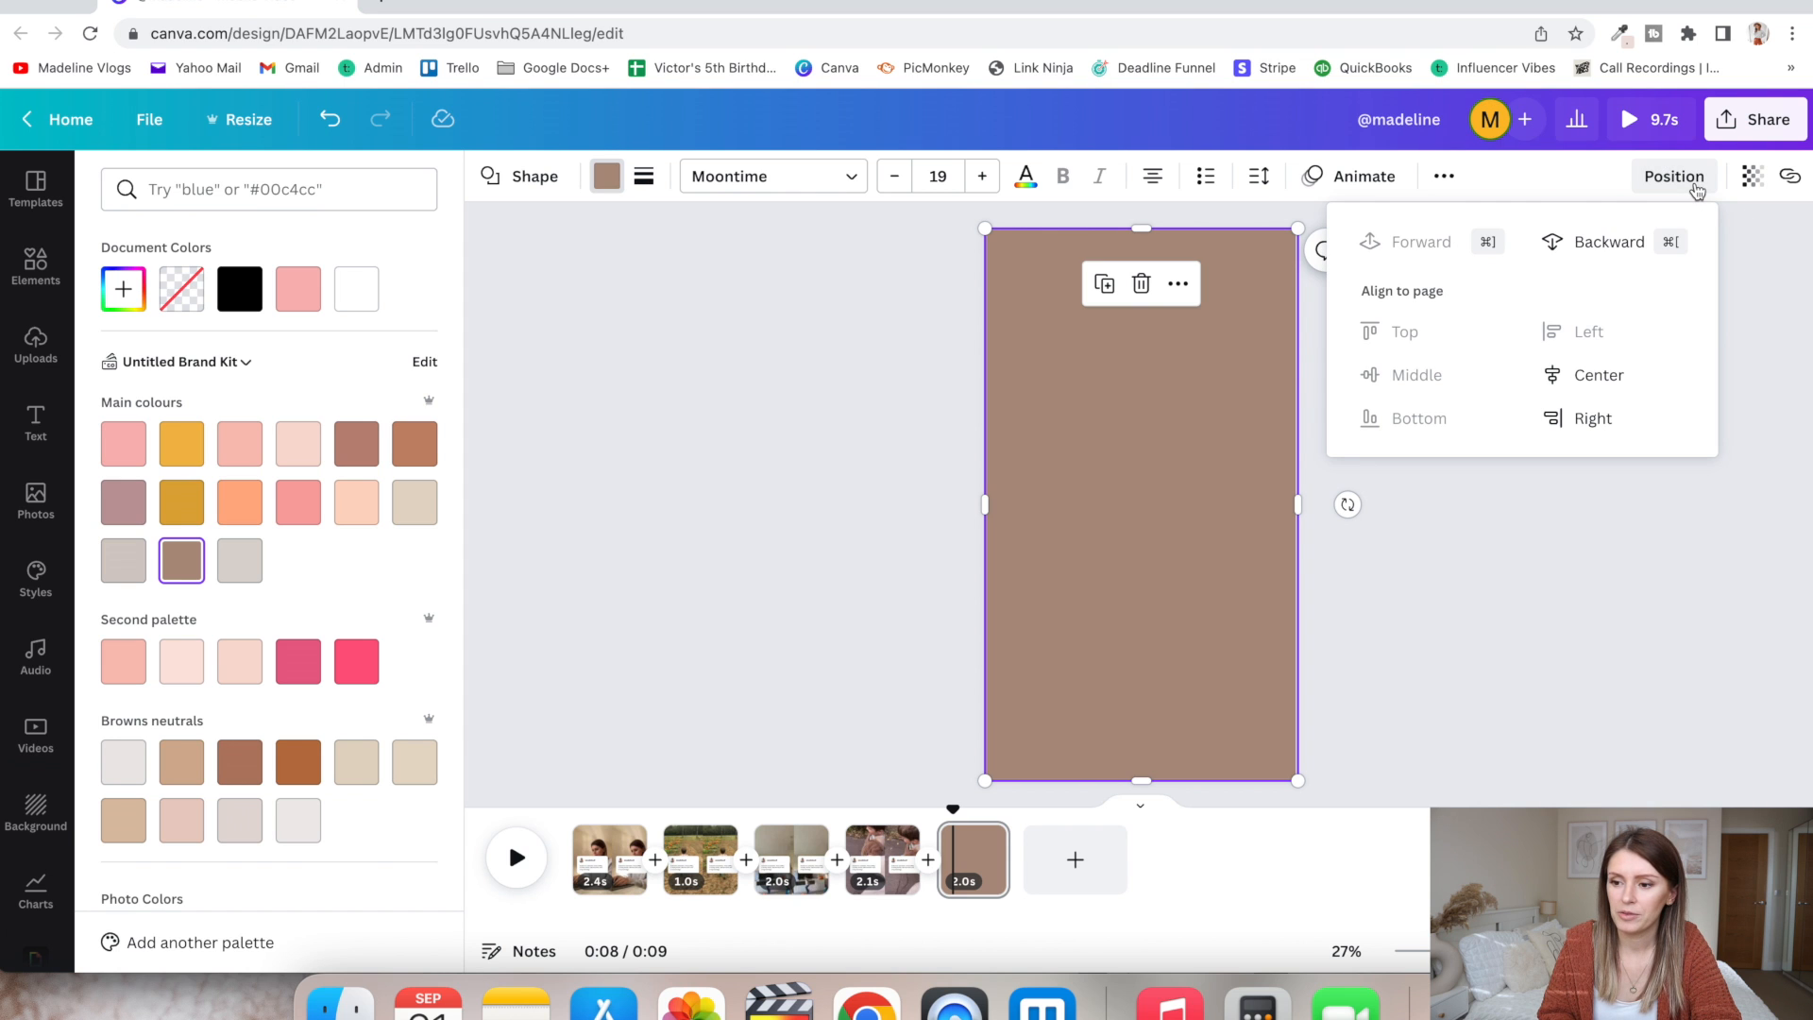
{"action": "left_click", "coordinate": [1623, 248]}
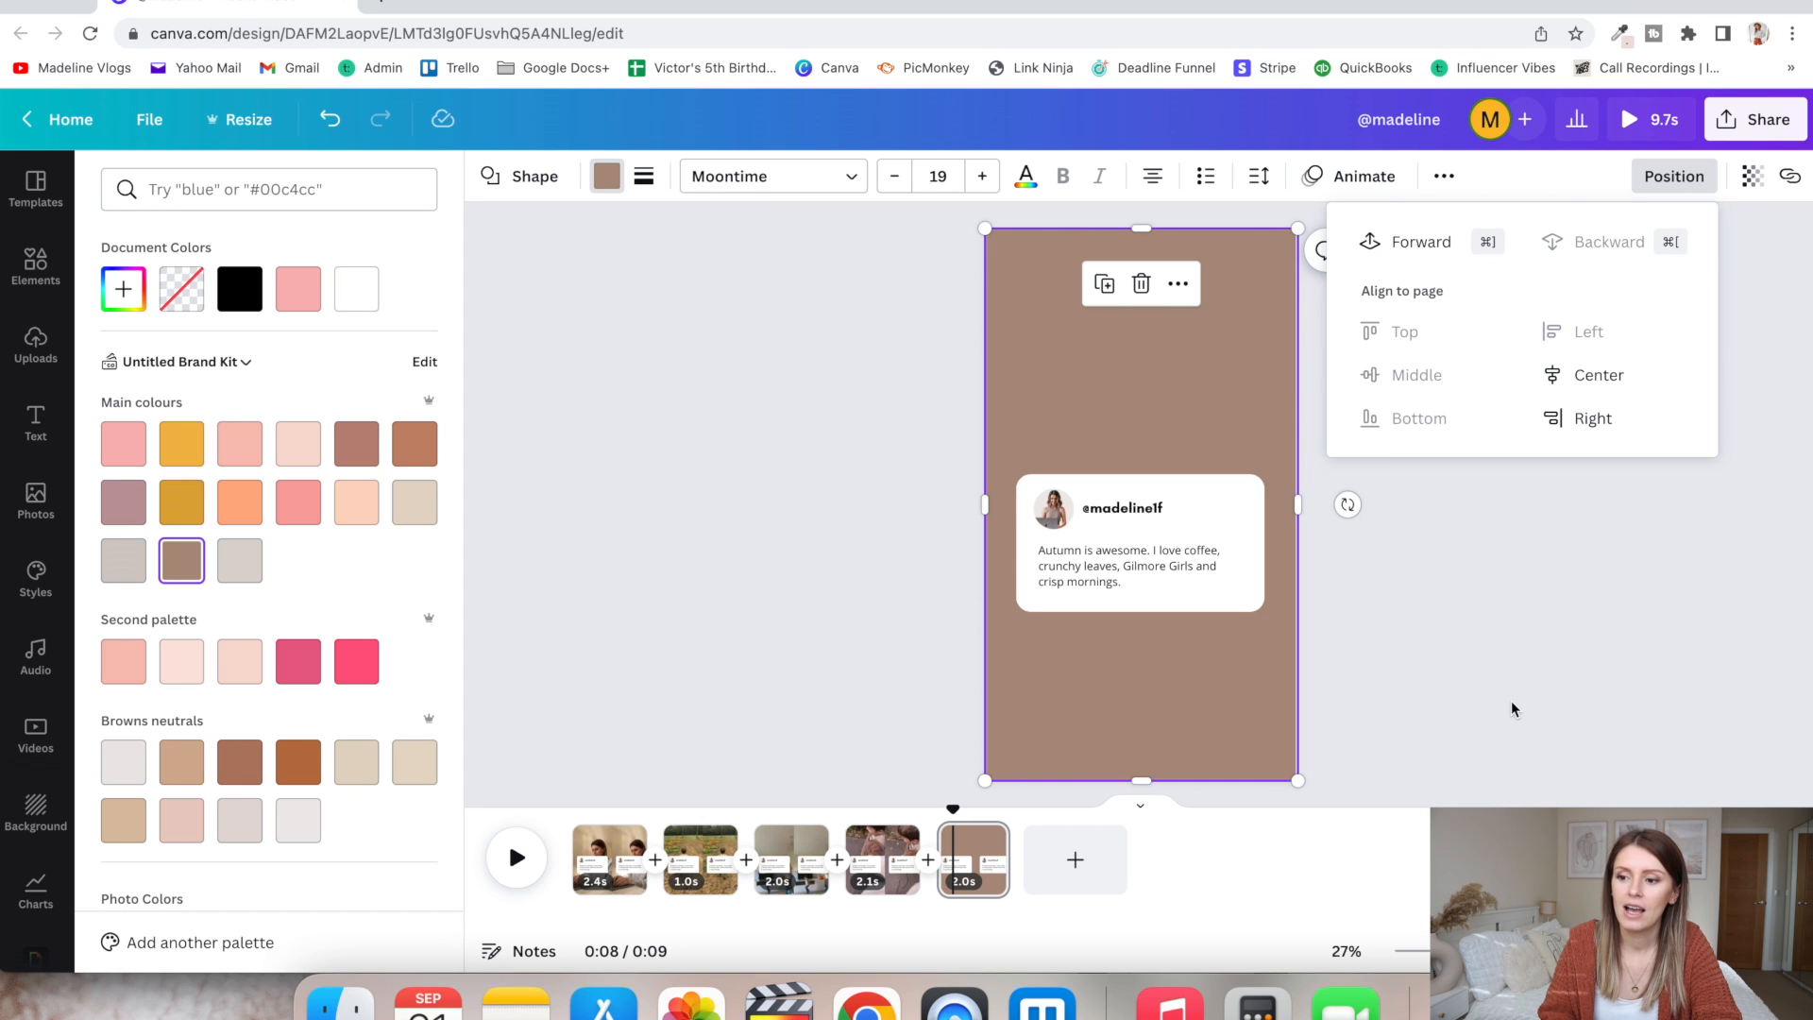
- Set the brown overlay's transparency to about 58 and deselect it
{"action": "left_click", "coordinate": [1754, 182]}
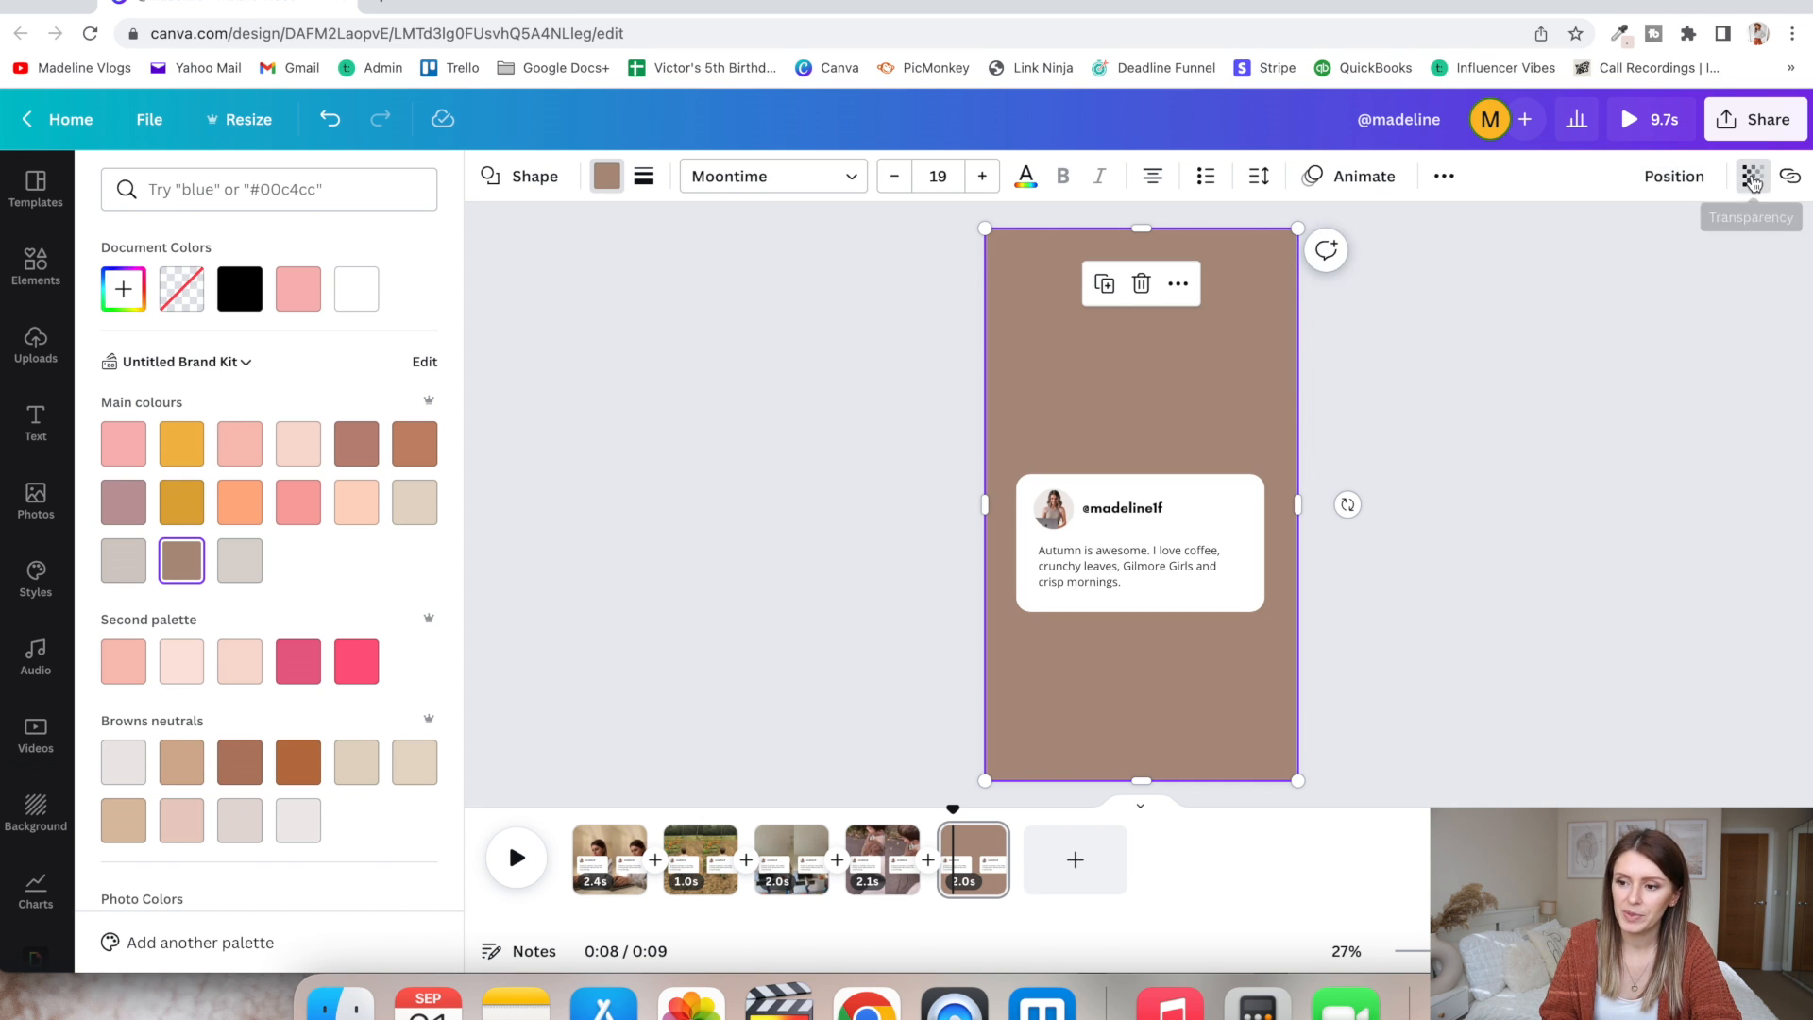
{"action": "left_click", "coordinate": [1754, 183]}
{"action": "left_click_drag", "start_coordinate": [1740, 262], "coordinate": [1648, 269]}
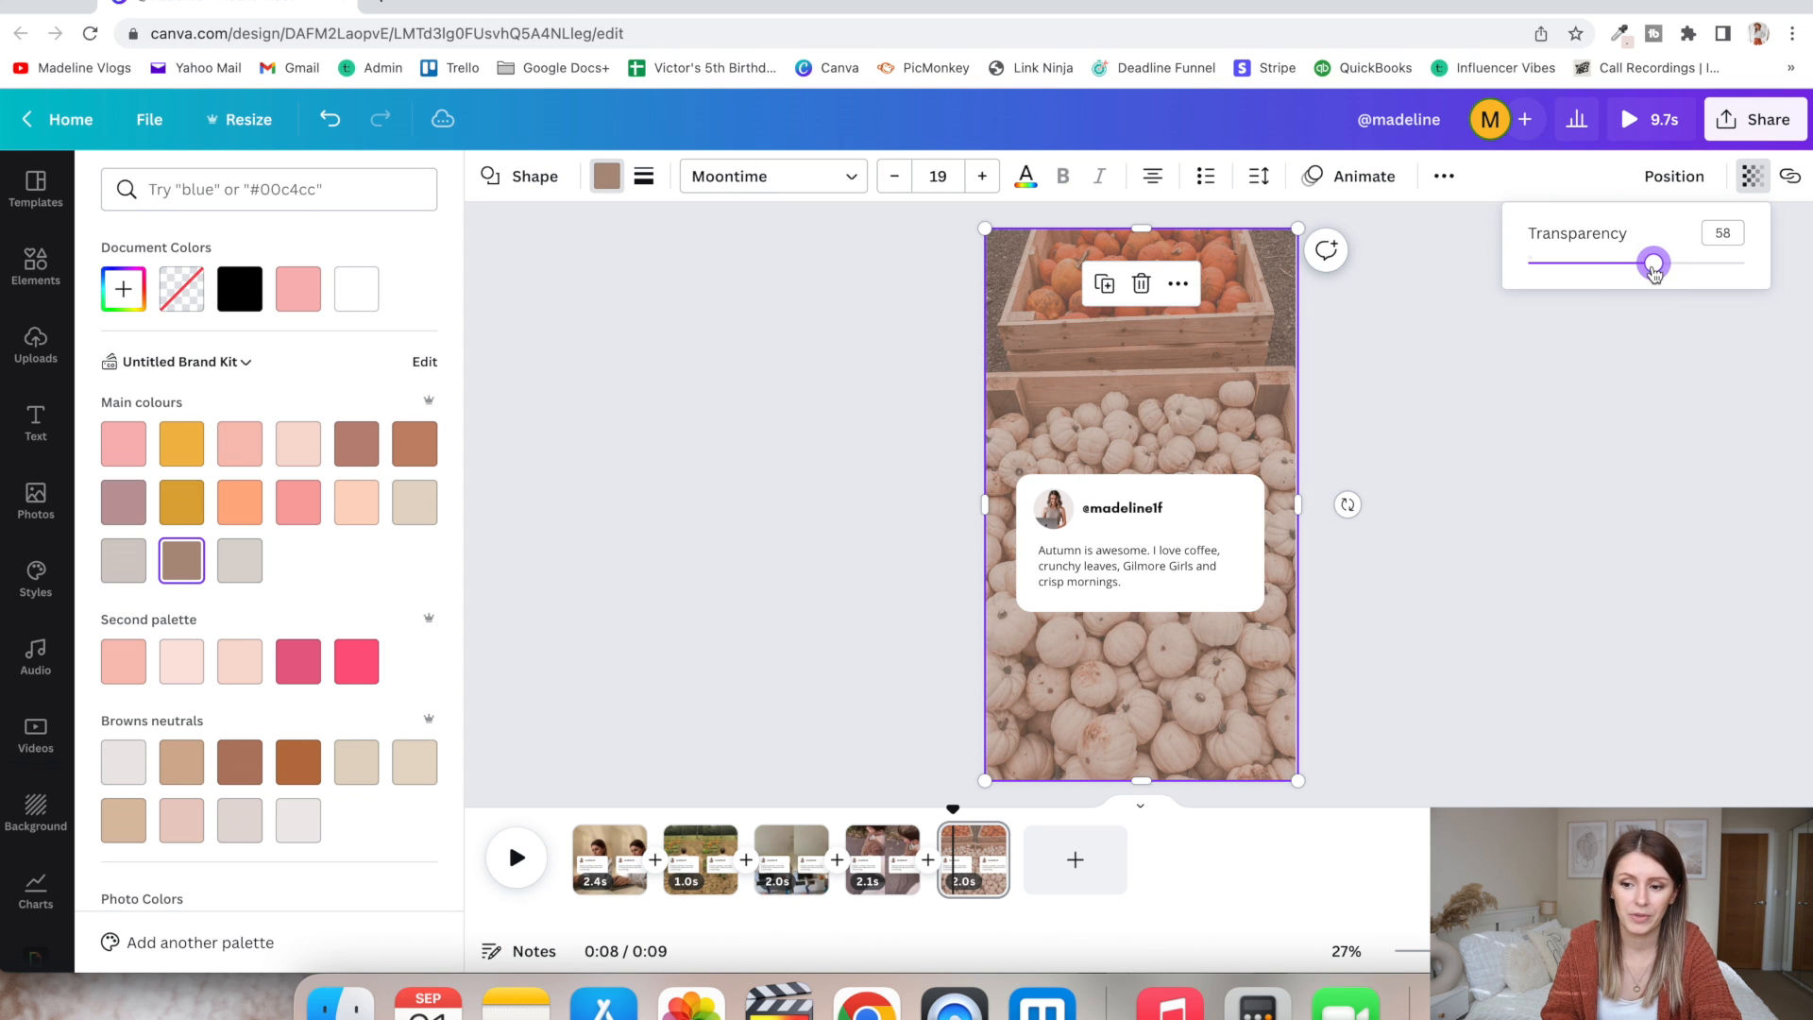
{"action": "left_click", "coordinate": [1472, 541]}
{"action": "left_click", "coordinate": [1471, 541]}
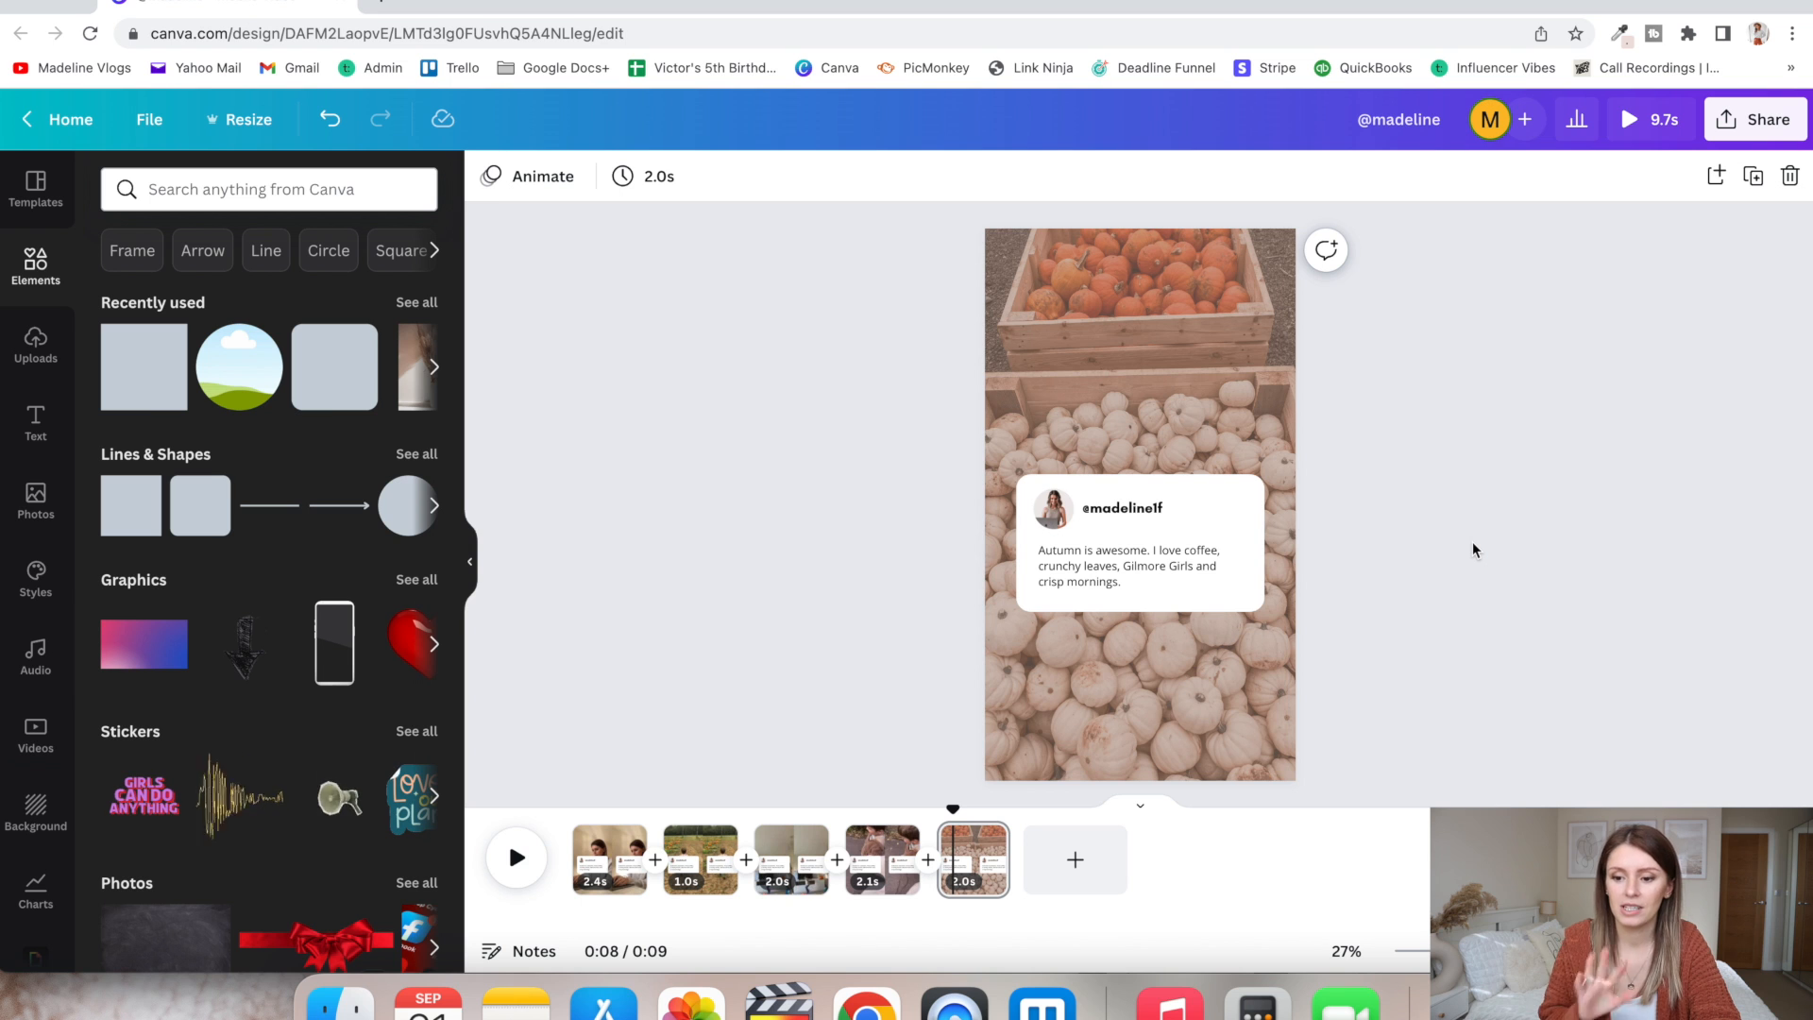
- Review the download options for exporting all five pages as MP4 Video, then close them
{"action": "left_click_drag", "start_coordinate": [953, 809], "coordinate": [945, 812]}
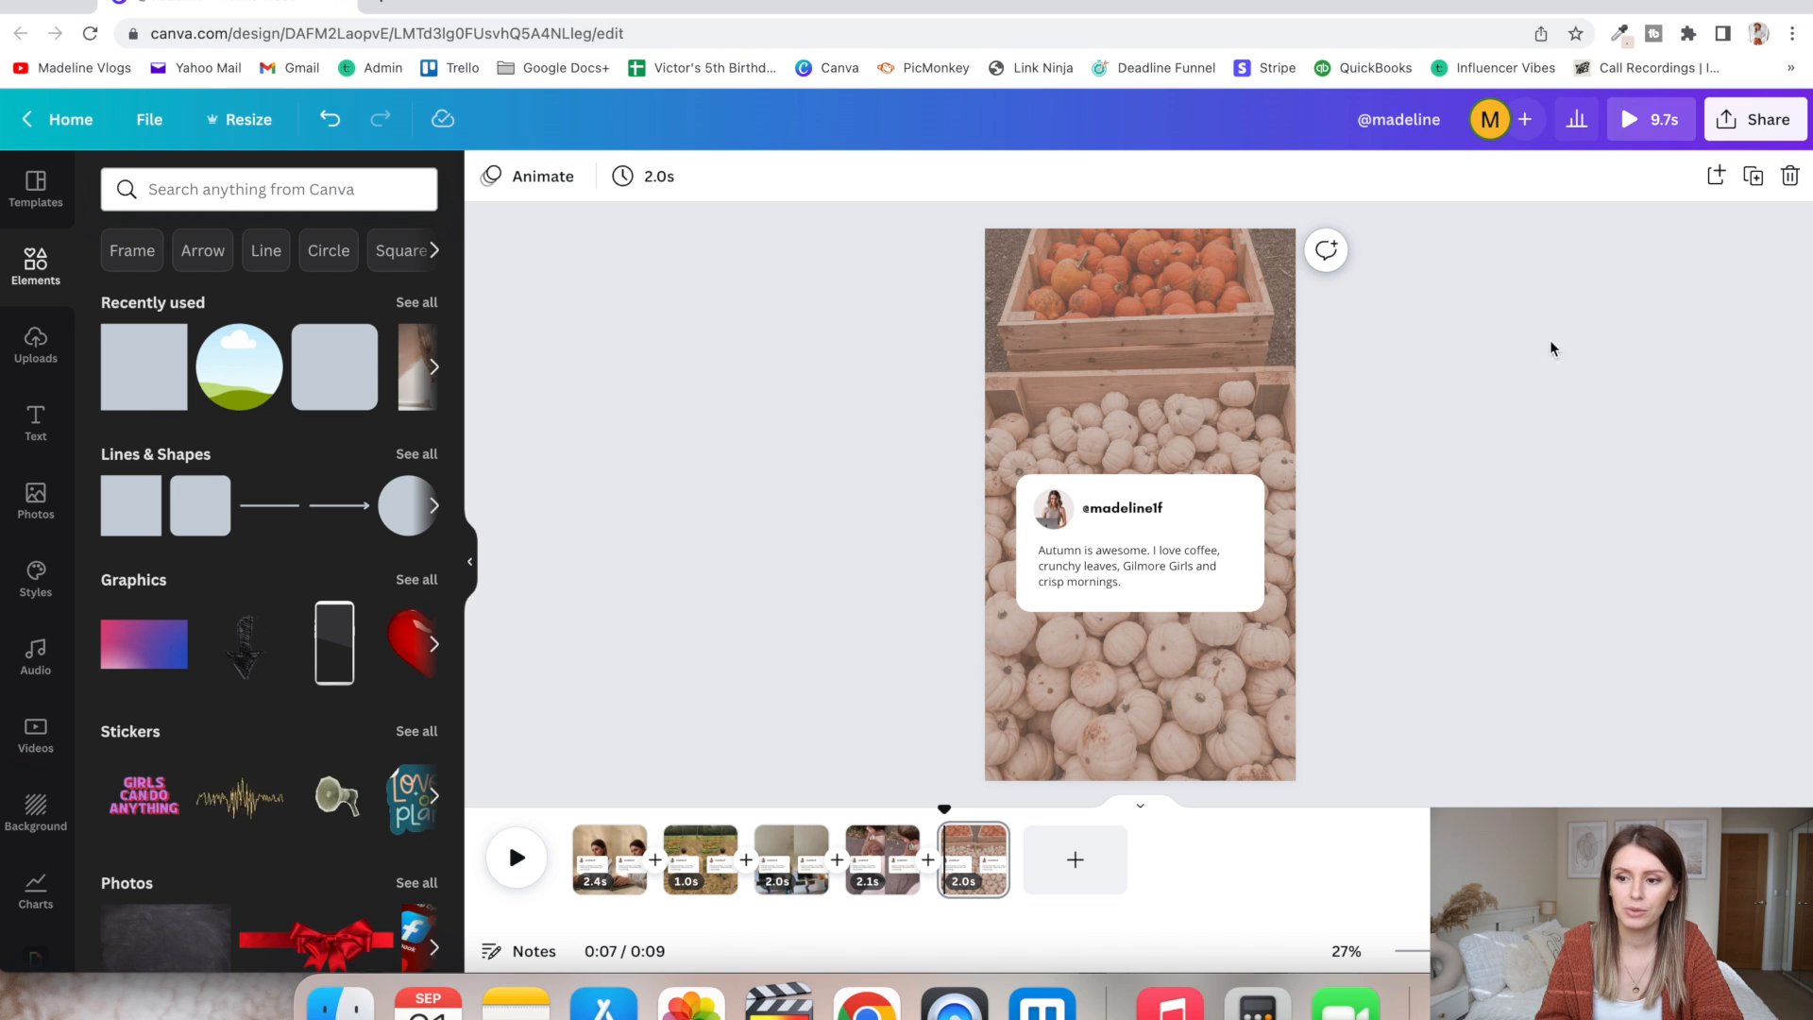
{"action": "left_click", "coordinate": [1750, 130]}
{"action": "left_click", "coordinate": [1490, 638]}
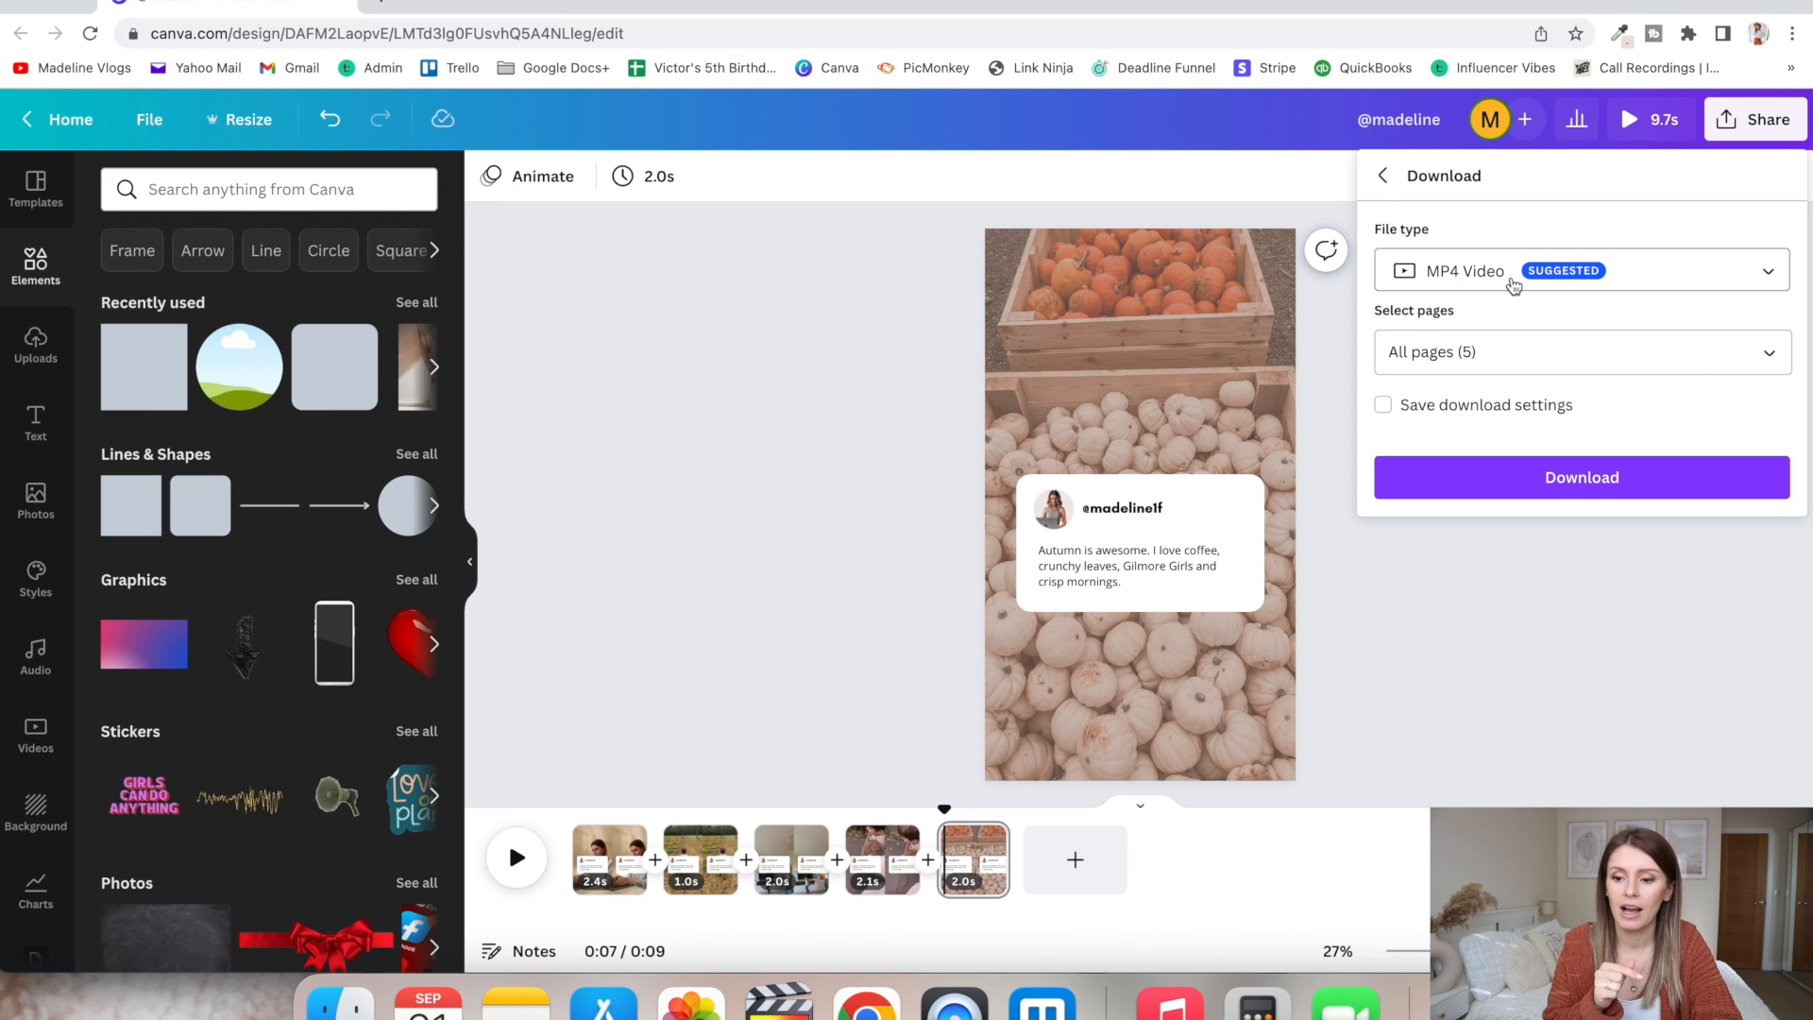
{"action": "left_click", "coordinate": [956, 524]}
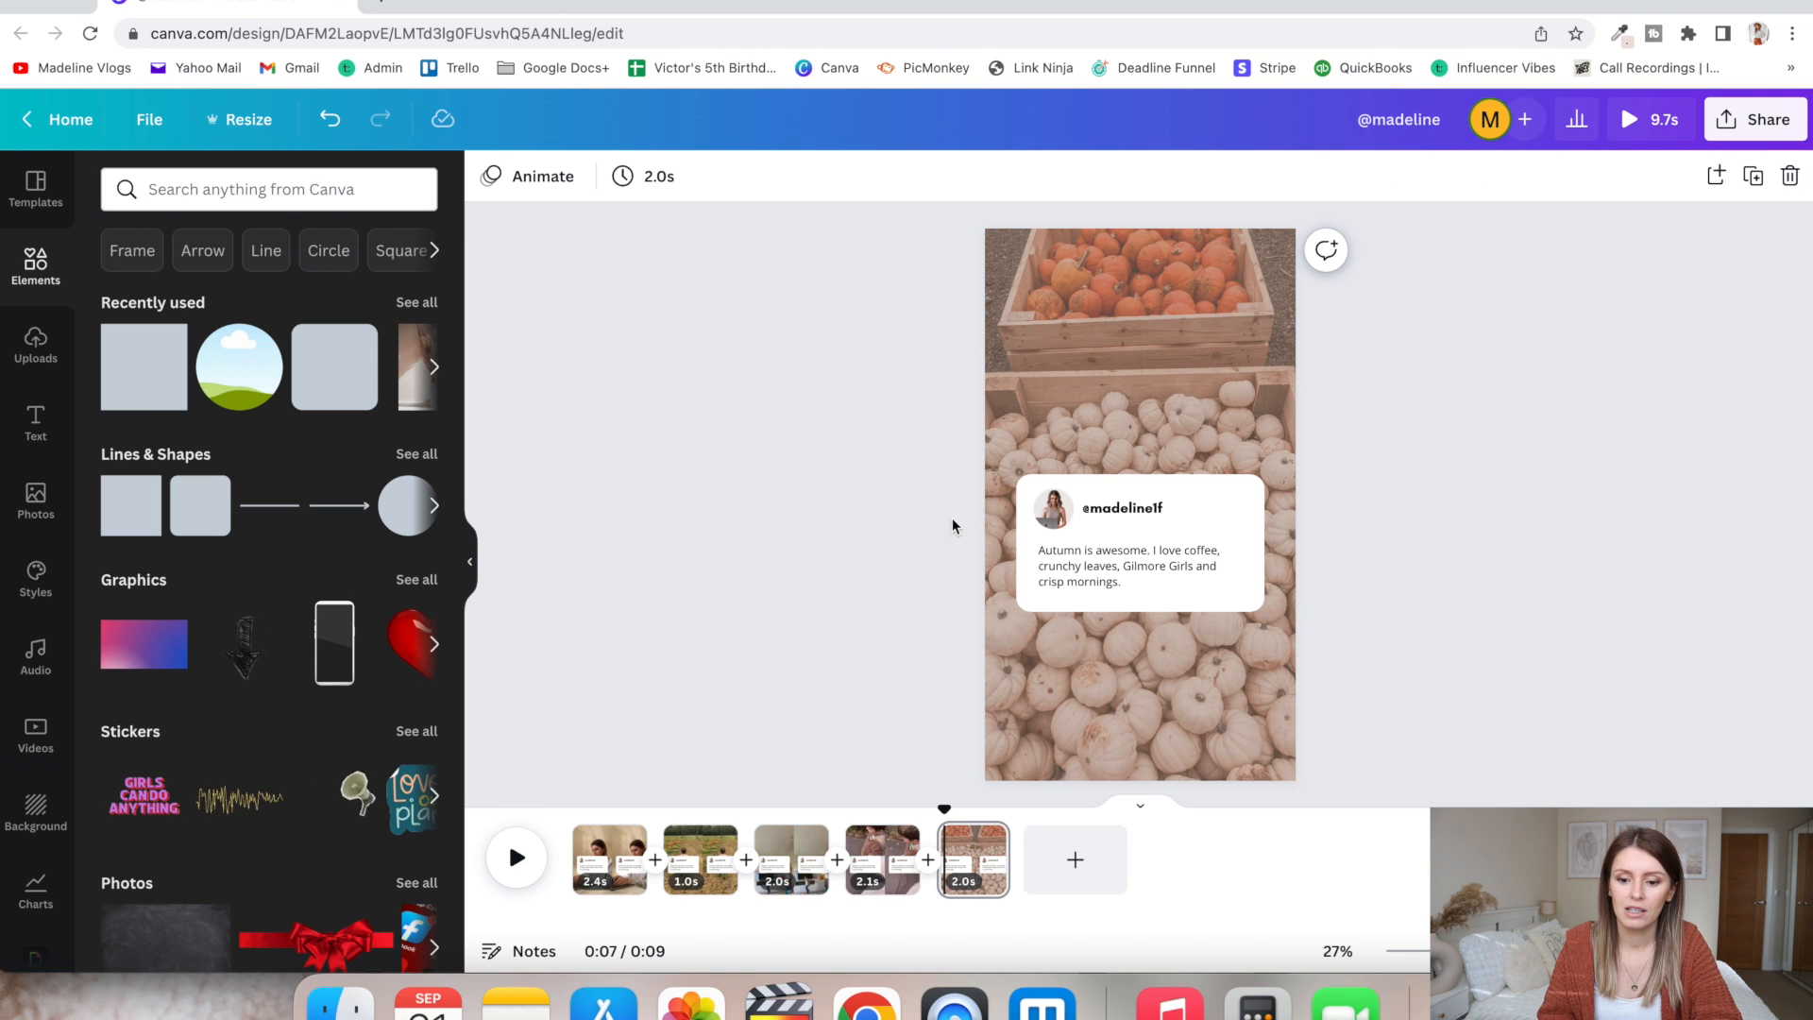